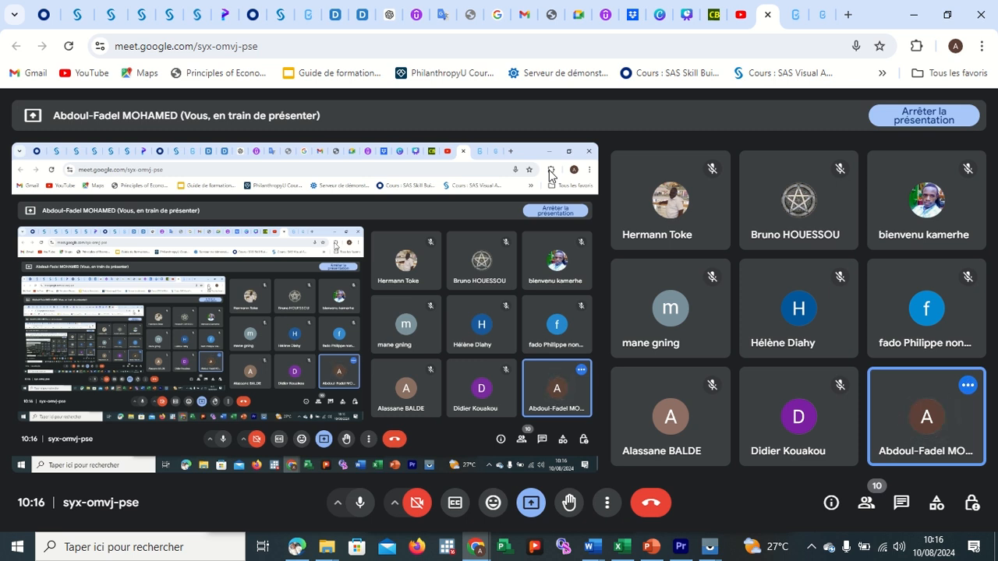
Open the in-call messages of the meeting to read the participant's new message in full
{"action": "mouse_move", "coordinate": [674, 384]}
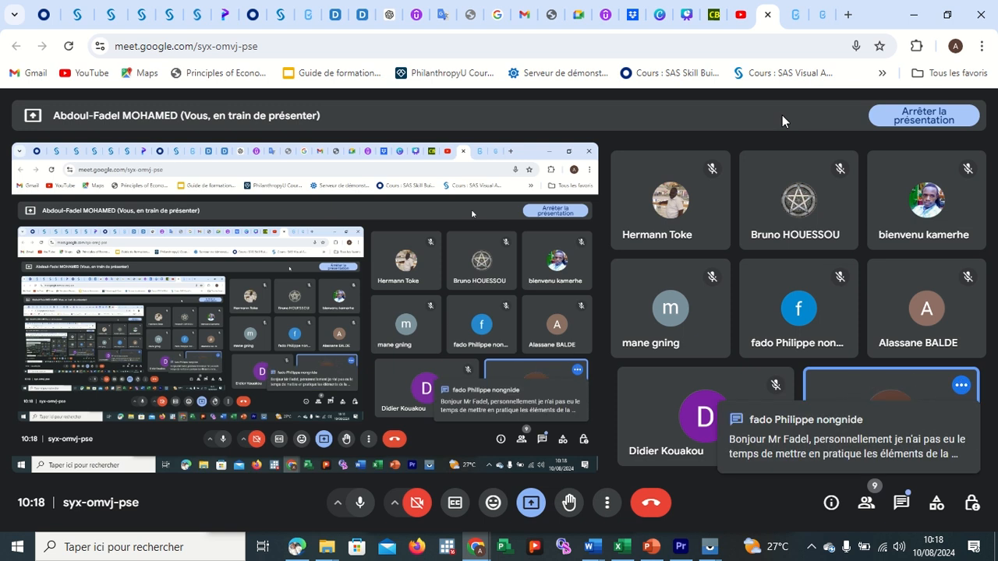
{"action": "left_click", "coordinate": [871, 446]}
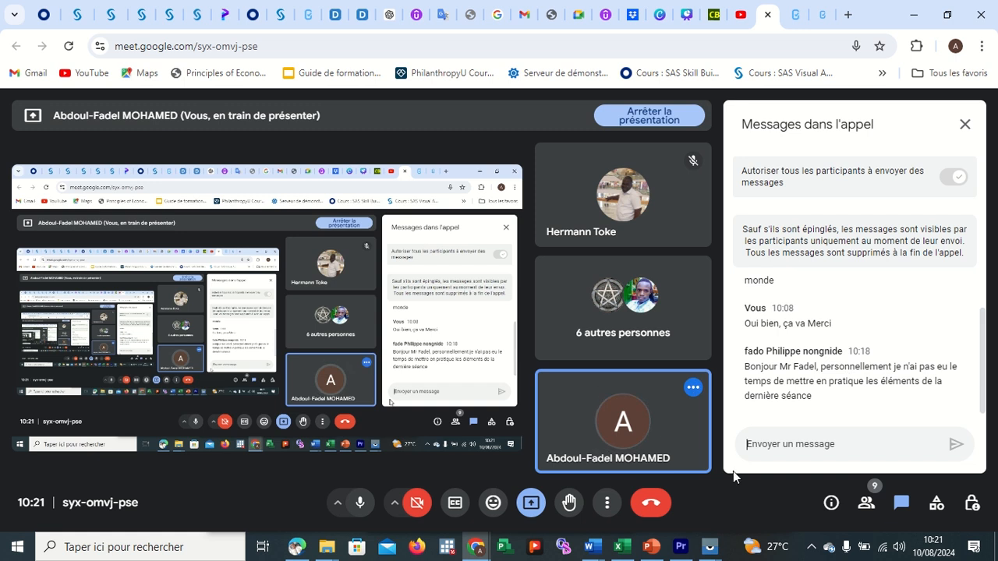
Switch to Vysor and try to mirror the connected Android device 23106RN0DA, retrying the connection before minimizing its windows
{"action": "mouse_move", "coordinate": [709, 550]}
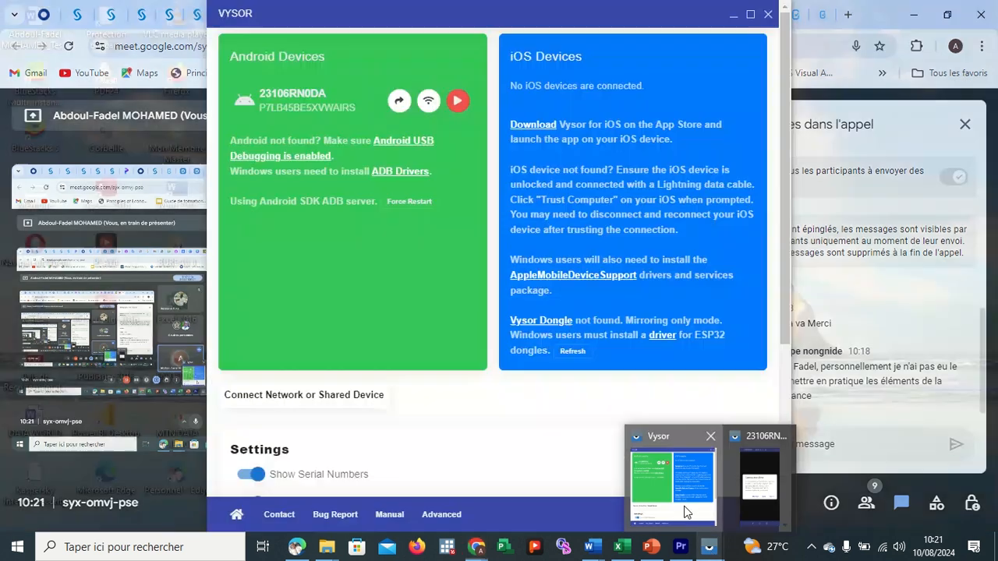
{"action": "left_click", "coordinate": [686, 512]}
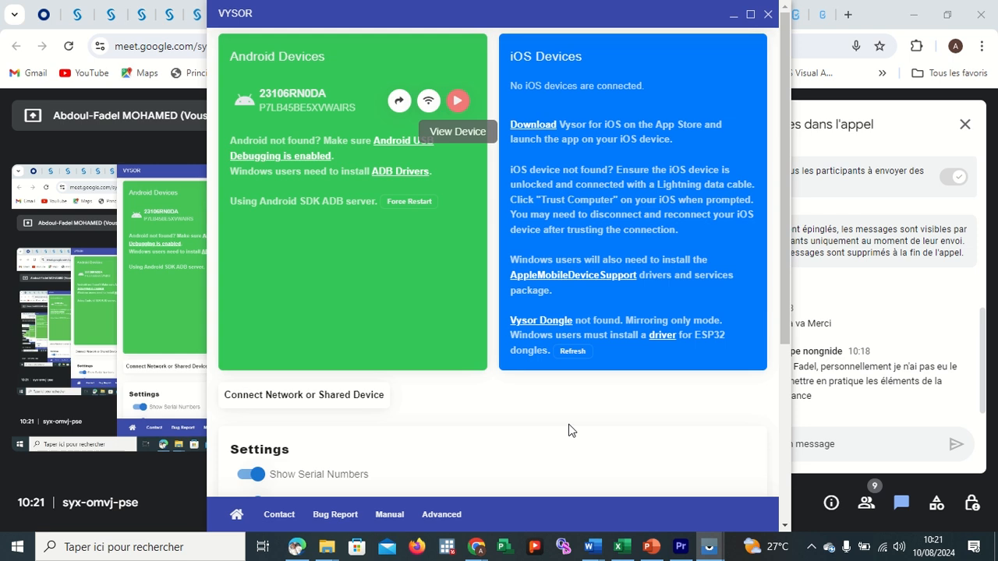
{"action": "left_click", "coordinate": [457, 101]}
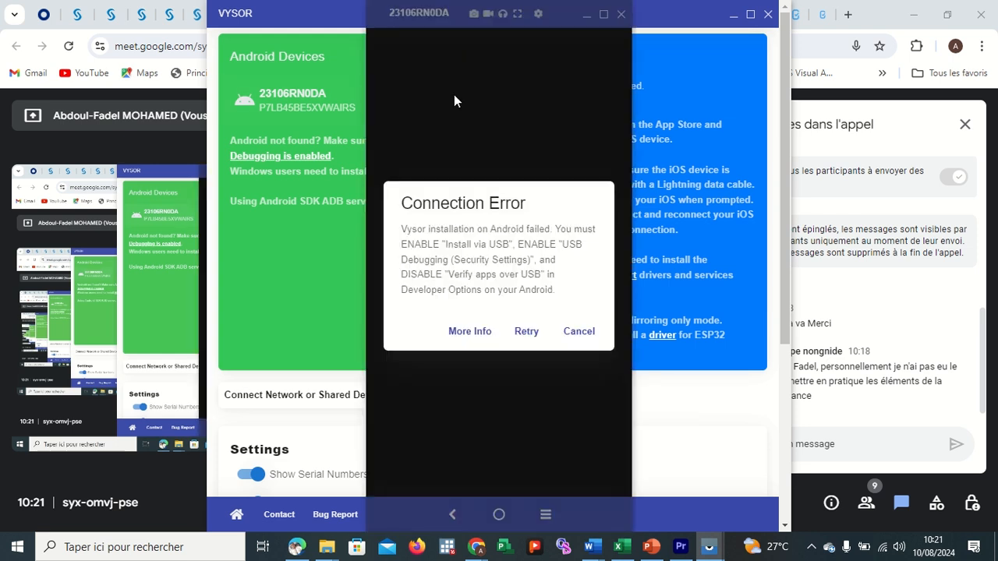
{"action": "left_click", "coordinate": [530, 335]}
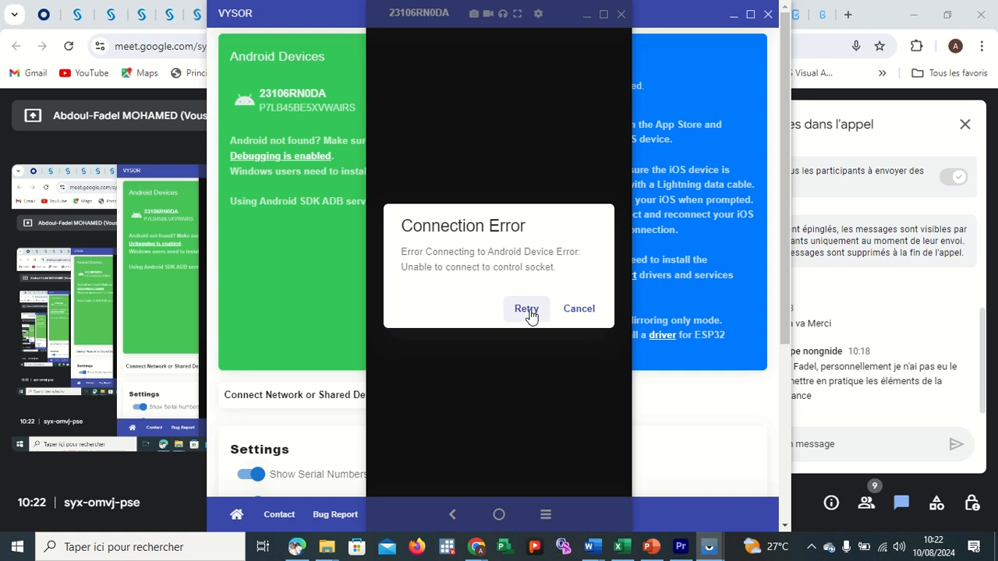
{"action": "left_click", "coordinate": [537, 315]}
{"action": "left_click", "coordinate": [724, 19]}
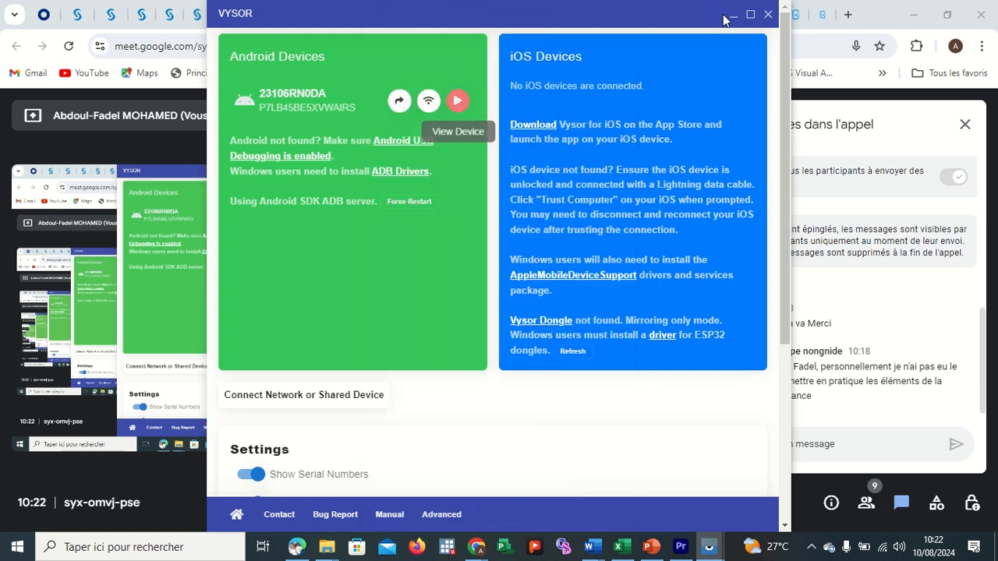
{"action": "left_click", "coordinate": [733, 14]}
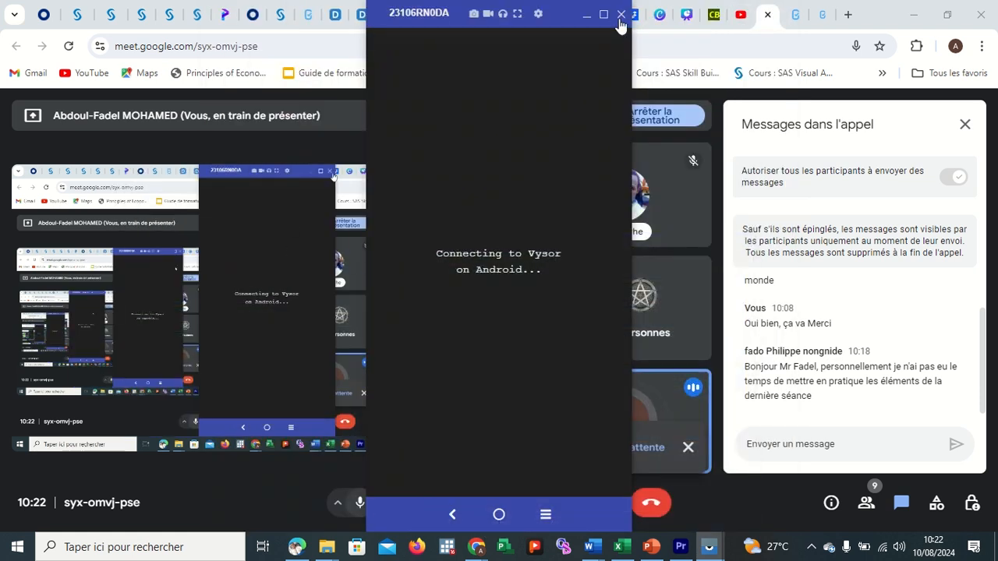
{"action": "left_click", "coordinate": [587, 14]}
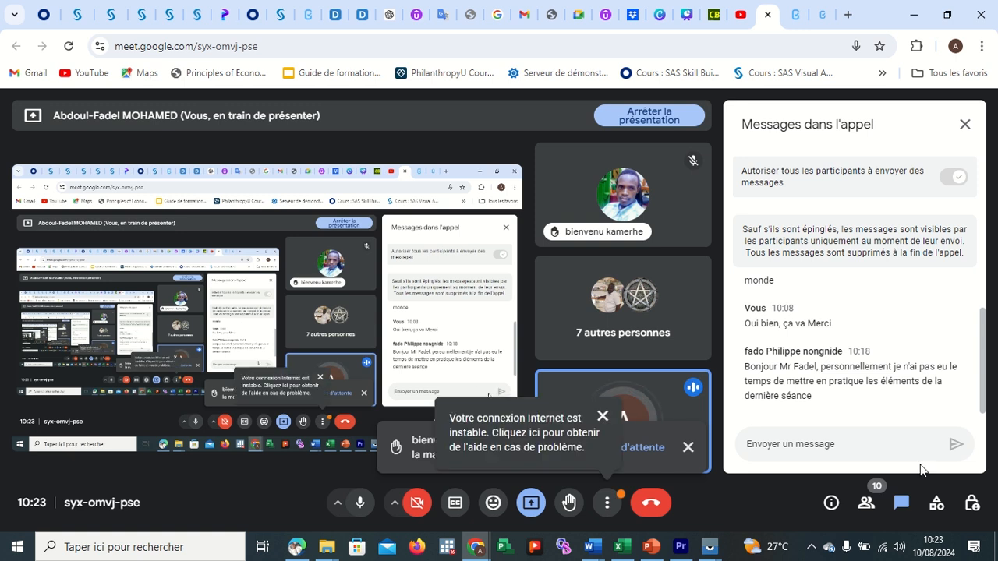
Return to the Vysor device window, try the Android connection again several times, and minimize it
{"action": "mouse_move", "coordinate": [707, 545]}
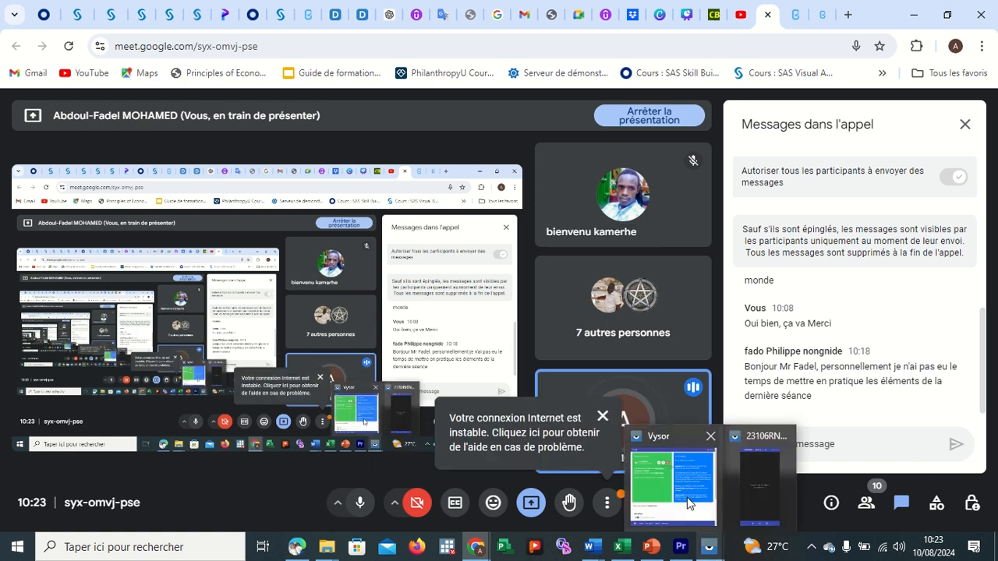
{"action": "left_click", "coordinate": [690, 503]}
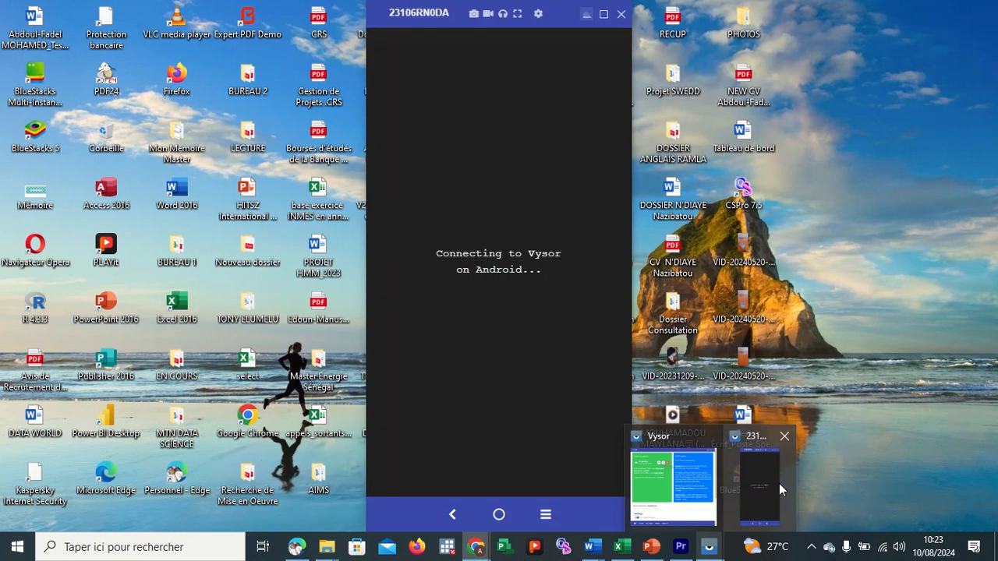
{"action": "left_click", "coordinate": [779, 483]}
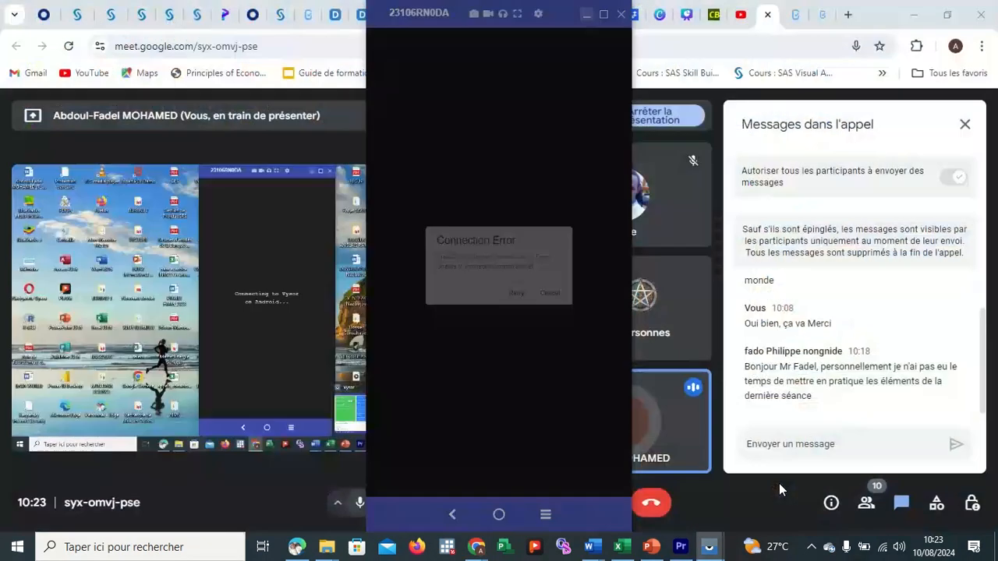
{"action": "left_click", "coordinate": [524, 310]}
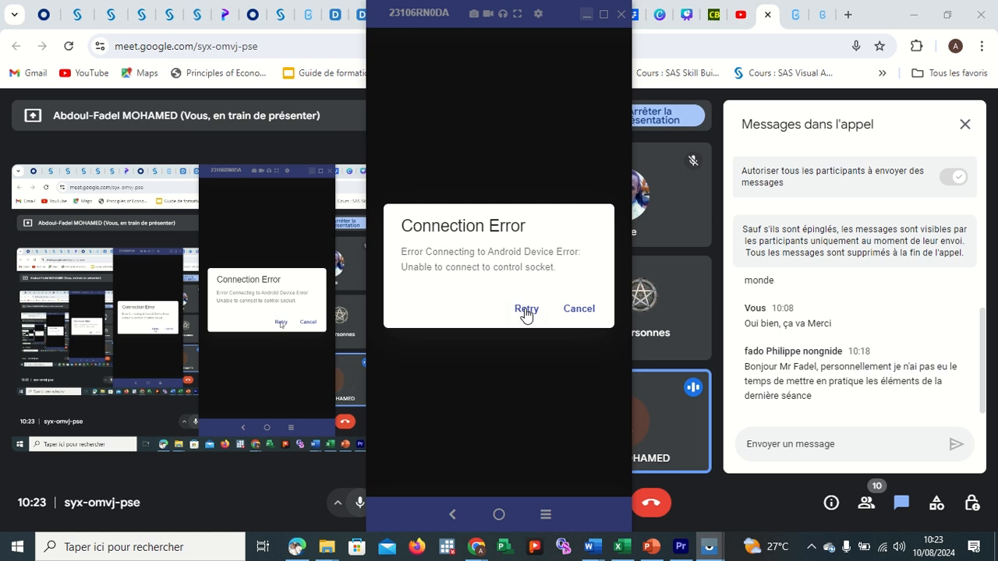
{"action": "left_click", "coordinate": [524, 310]}
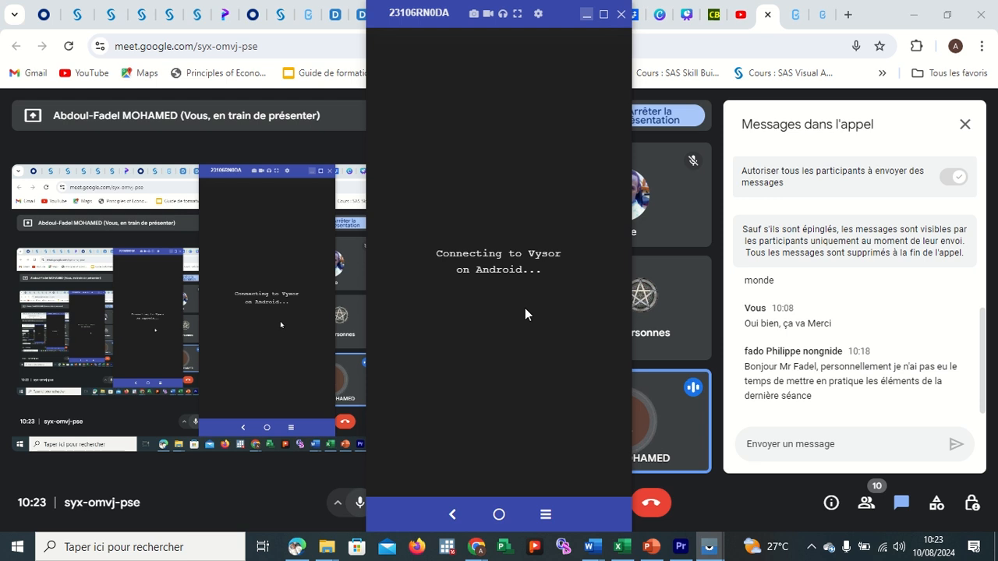
{"action": "mouse_move", "coordinate": [507, 9]}
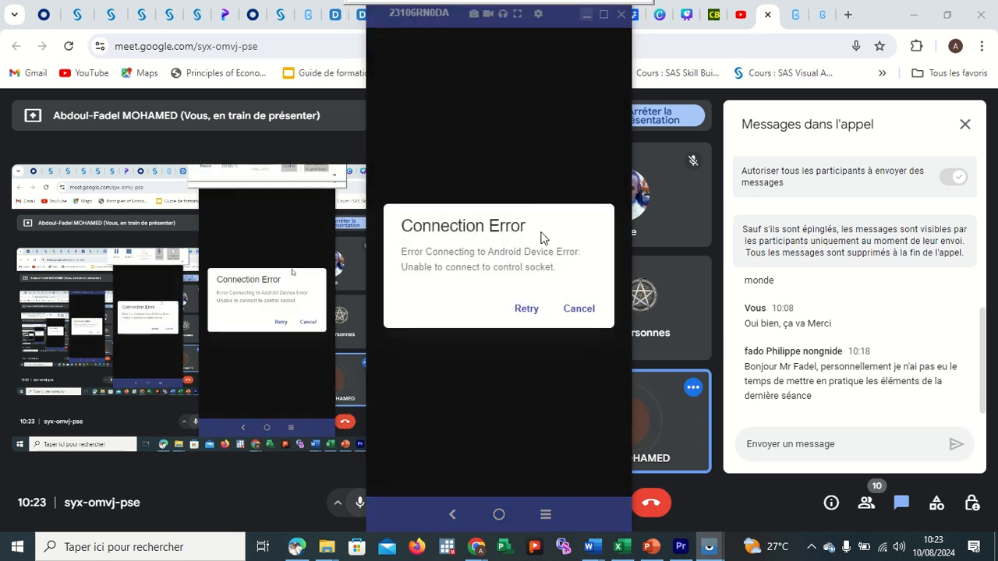
{"action": "left_click", "coordinate": [531, 310]}
{"action": "left_click", "coordinate": [586, 14]}
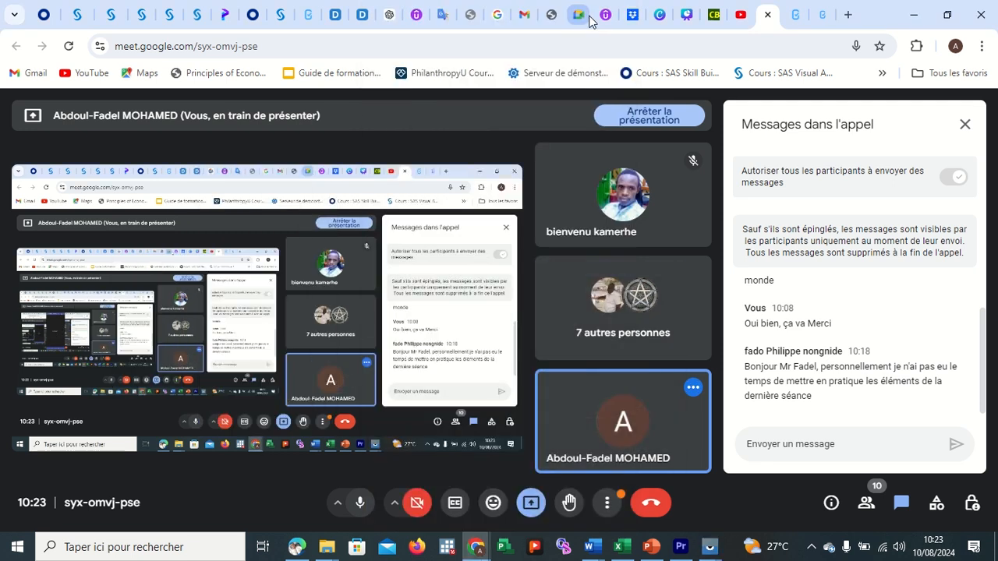
Switch to the Formulaire de Formation form in KoboToolbox, collapse the MEMBRES DU MENAGES group and review the form's questions
{"action": "left_click", "coordinate": [798, 16]}
{"action": "scroll", "coordinate": [257, 222], "scroll_direction": "up", "scroll_amount": 3}
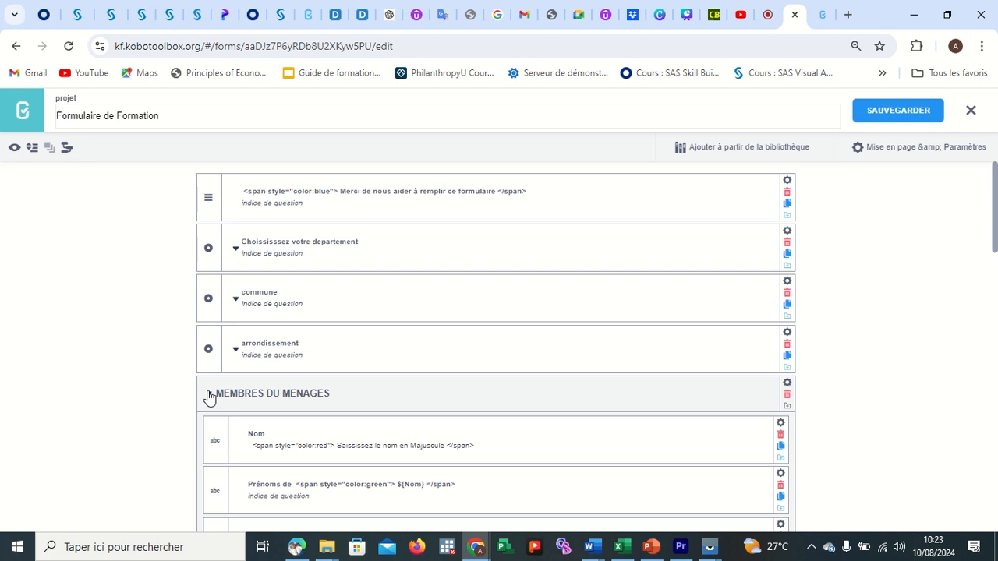
{"action": "left_click", "coordinate": [209, 396]}
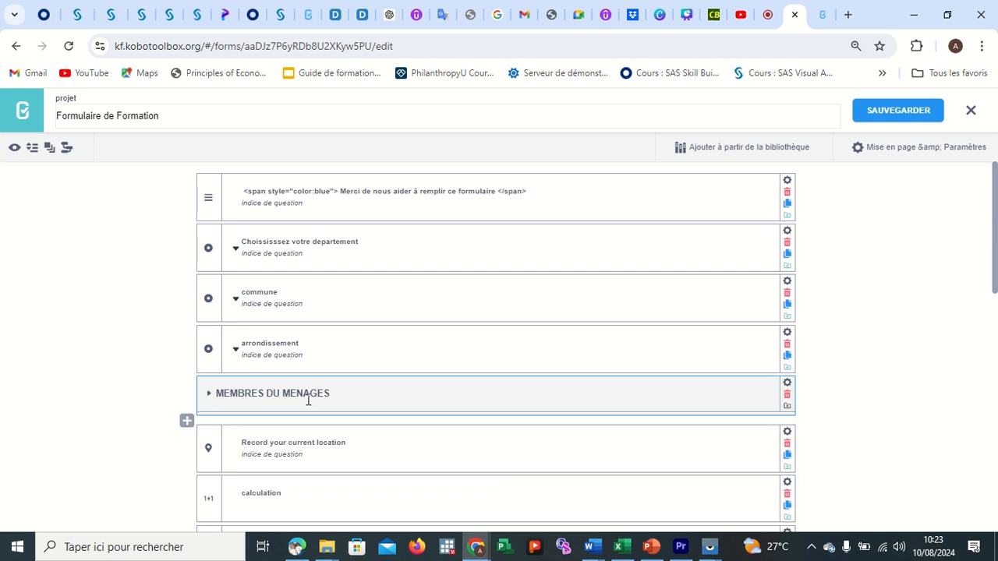
{"action": "scroll", "coordinate": [308, 399], "scroll_direction": "down", "scroll_amount": 2}
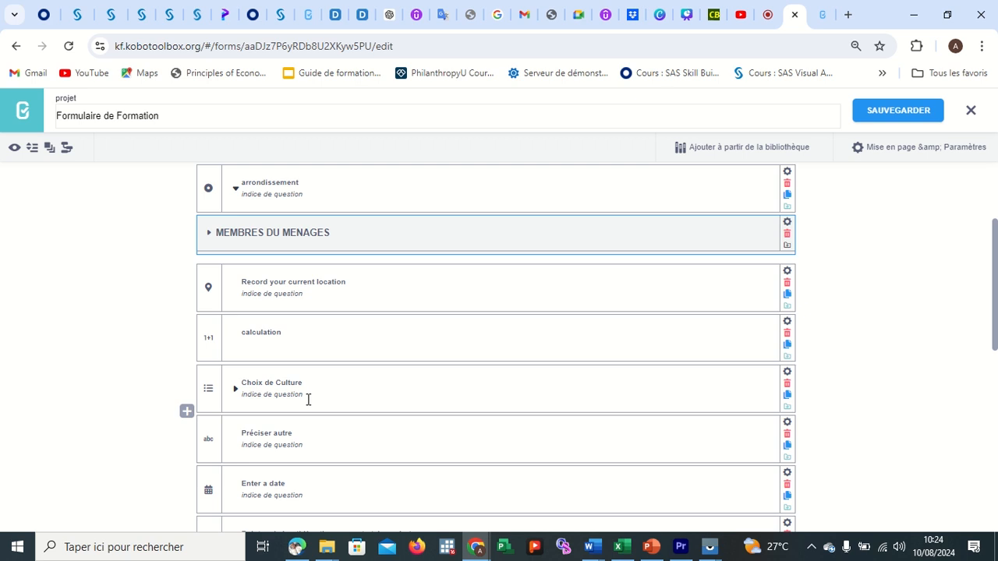
{"action": "scroll", "coordinate": [367, 432], "scroll_direction": "down", "scroll_amount": 5}
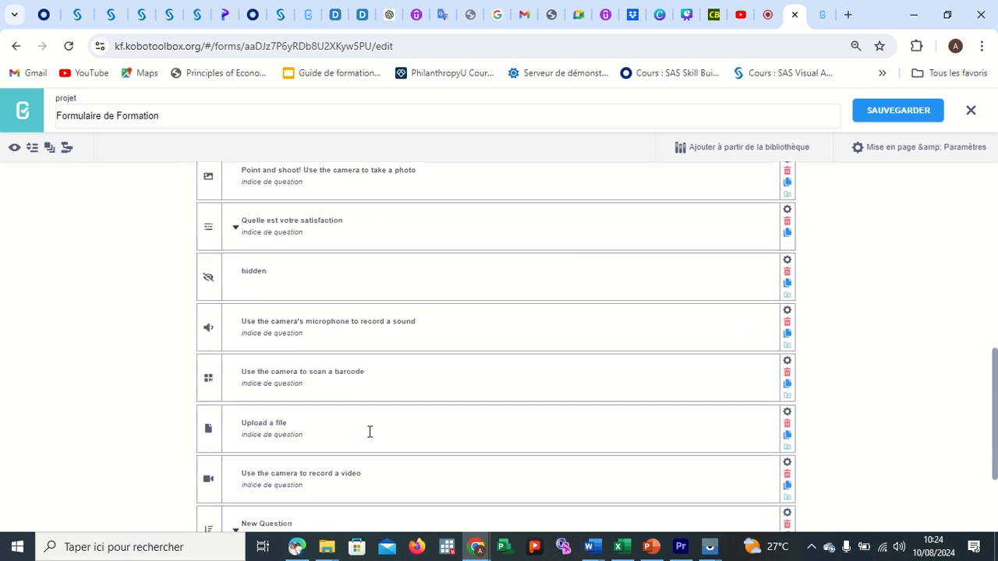
{"action": "scroll", "coordinate": [391, 358], "scroll_direction": "down", "scroll_amount": 3}
{"action": "scroll", "coordinate": [391, 357], "scroll_direction": "up", "scroll_amount": 15}
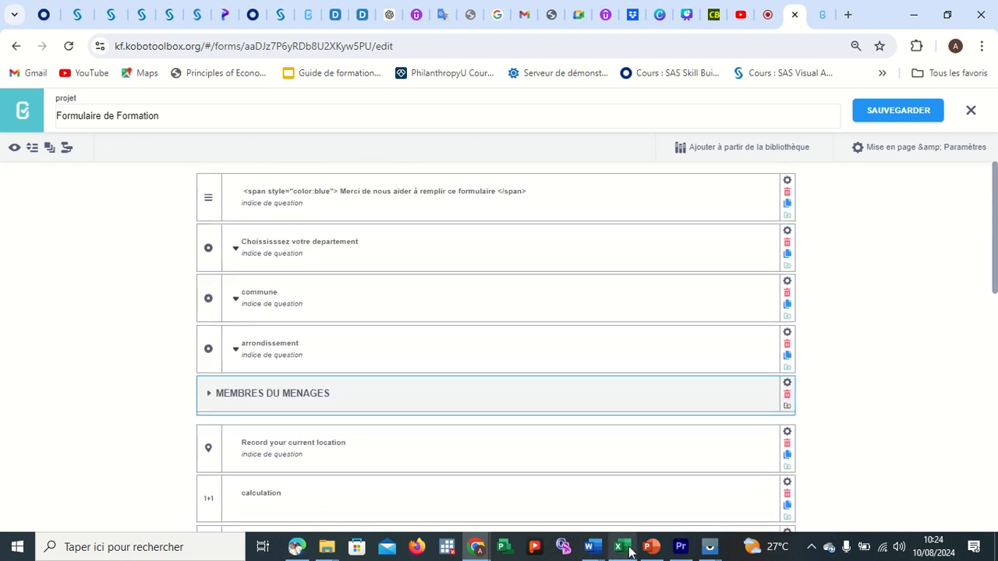
Switch to the Excel workbook Fichier Cascade Bénin Original and add a new blank worksheet after Feuil2
{"action": "mouse_move", "coordinate": [629, 551]}
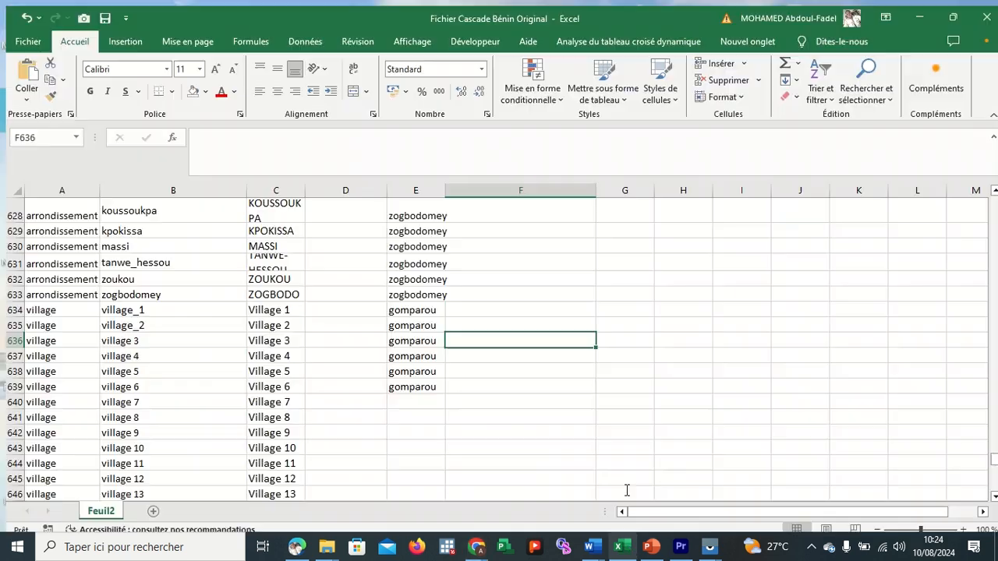
{"action": "left_click", "coordinate": [626, 490]}
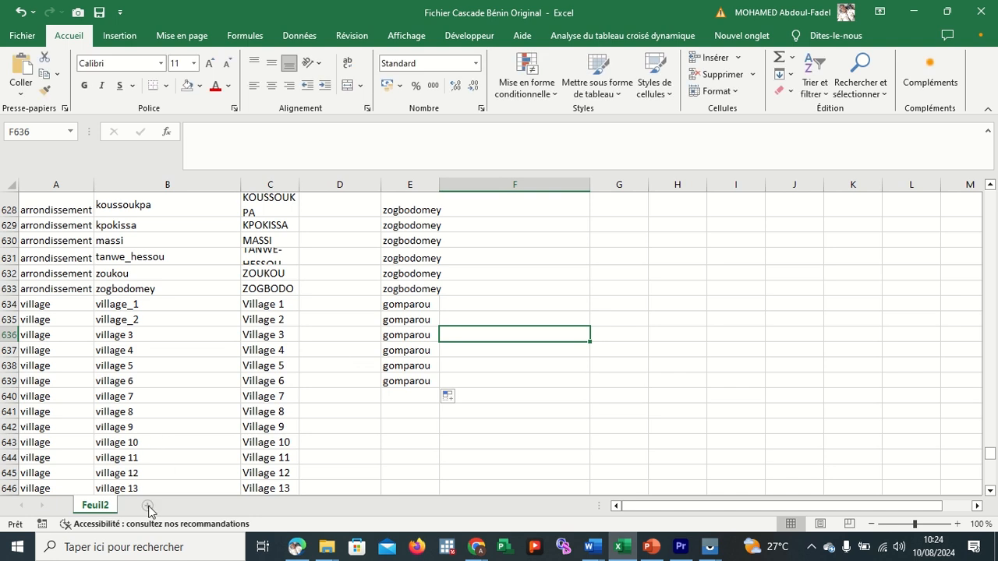
{"action": "left_click", "coordinate": [147, 505]}
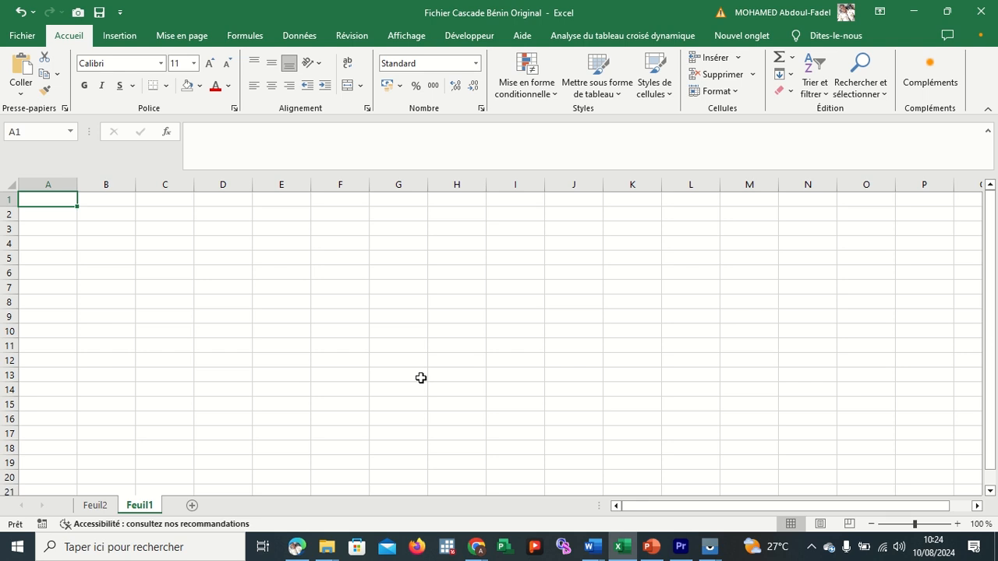
Try an external data import from the web into the new sheet, dismissing the script errors and closing the web query
{"action": "left_click", "coordinate": [303, 39]}
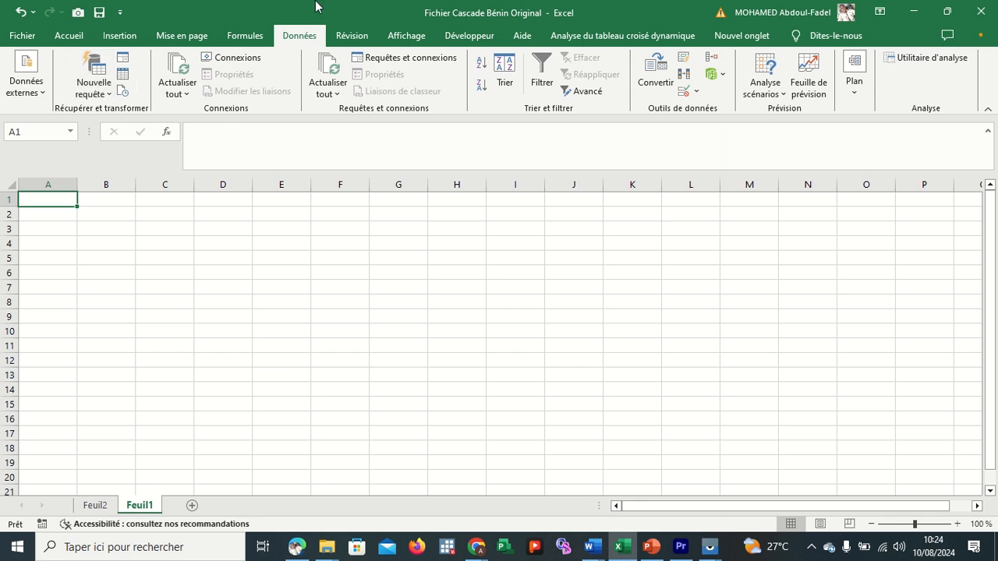
{"action": "left_click", "coordinate": [44, 95]}
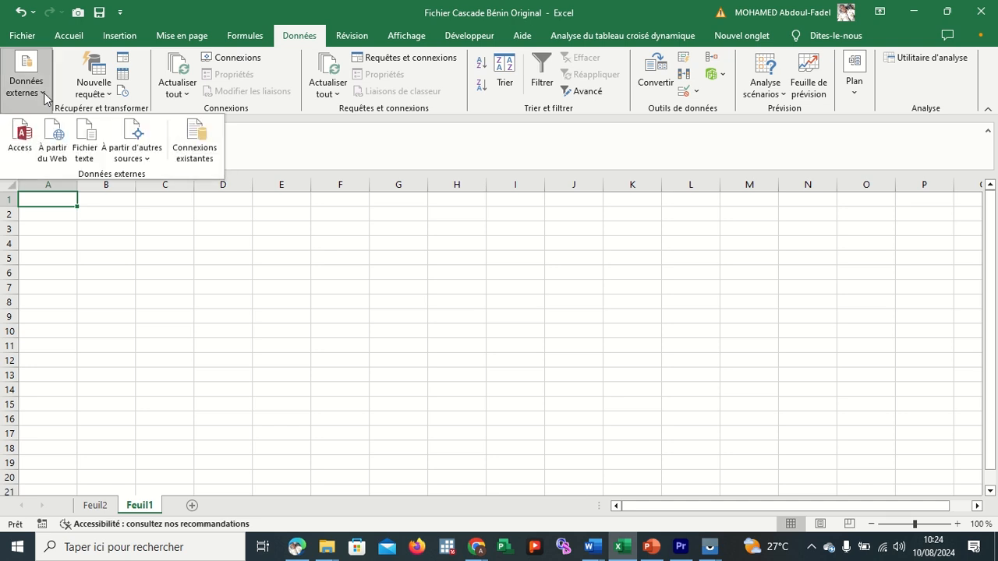
{"action": "left_click", "coordinate": [54, 153]}
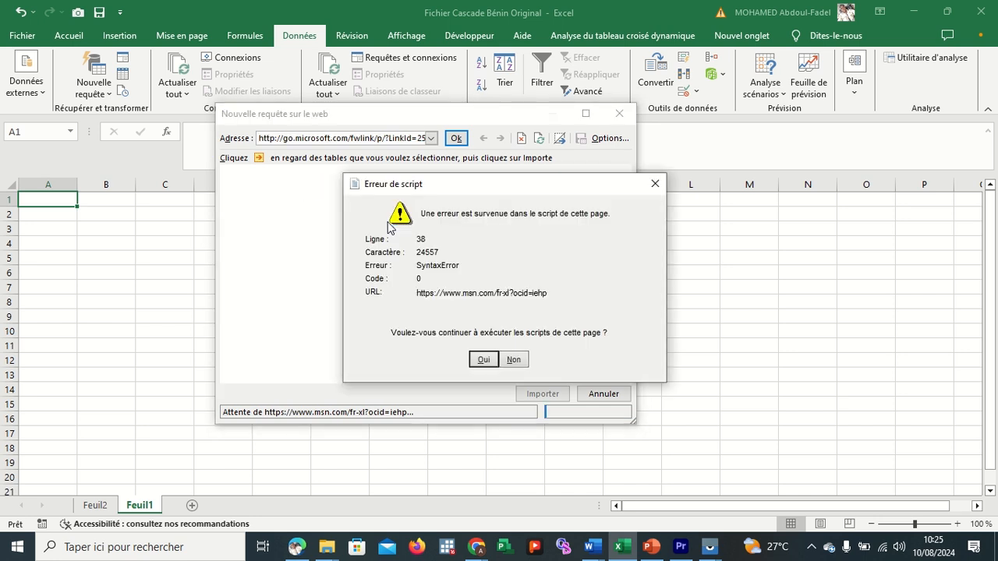
{"action": "left_click", "coordinate": [484, 357]}
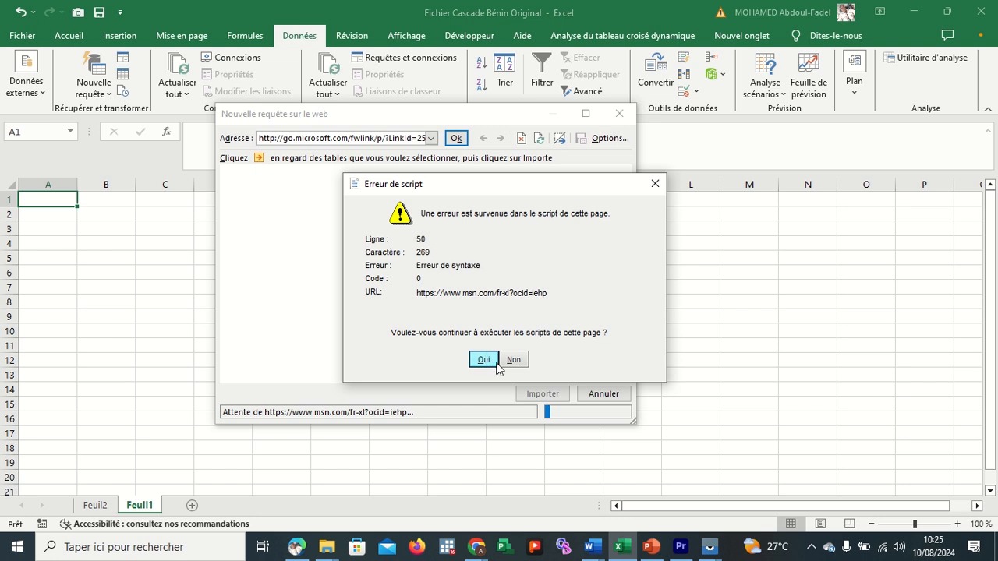
{"action": "left_click", "coordinate": [497, 363]}
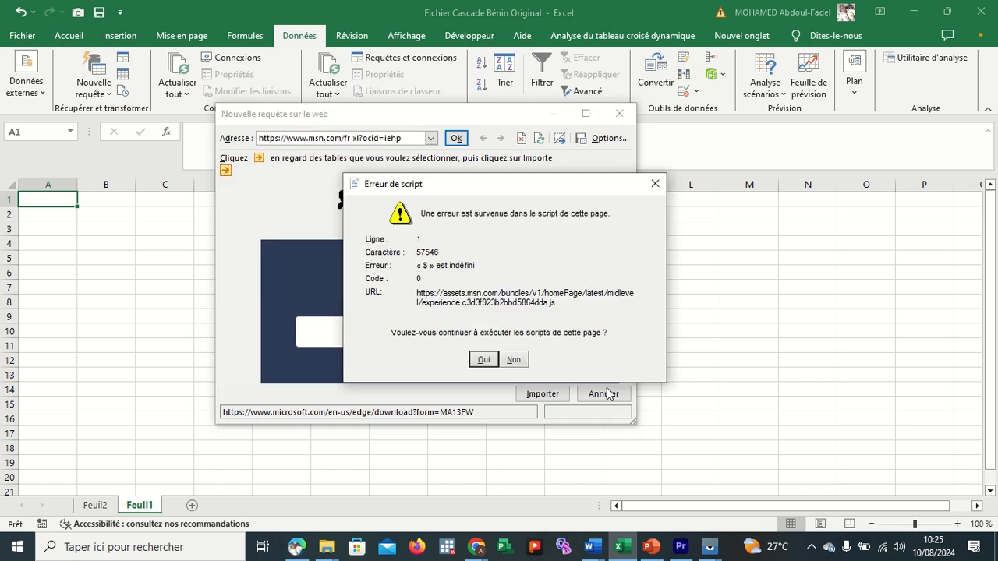
{"action": "left_click", "coordinate": [512, 361]}
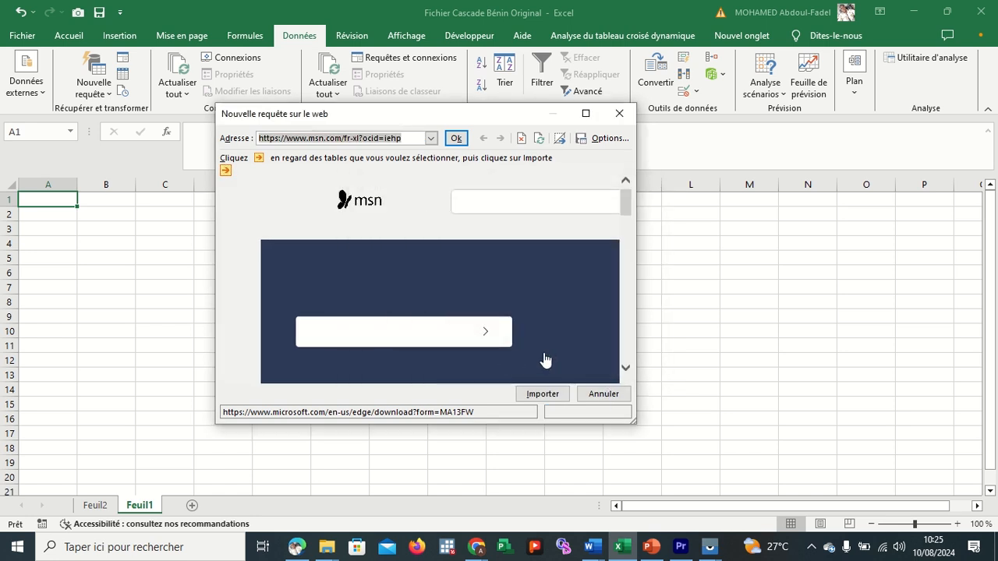
{"action": "left_click", "coordinate": [626, 117]}
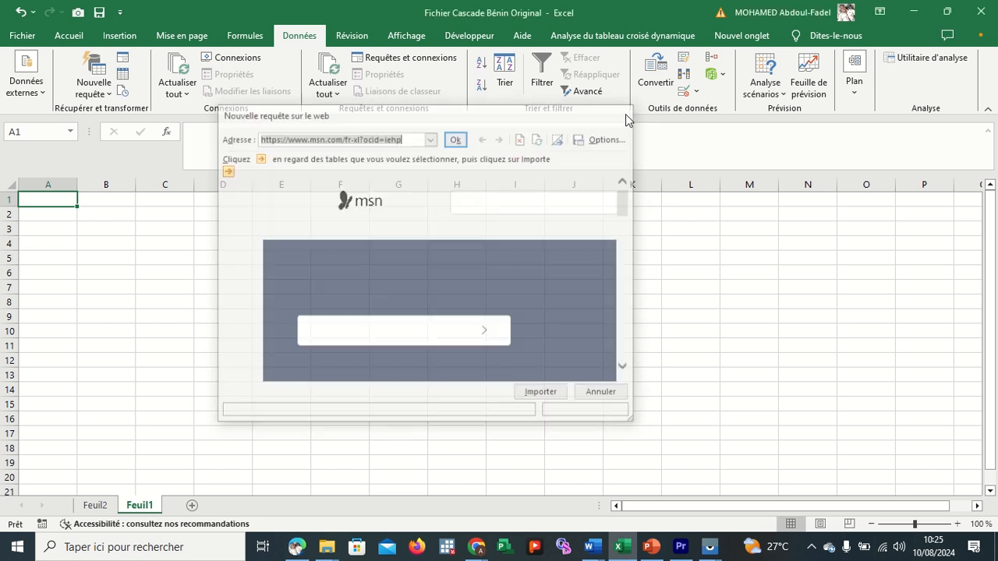
Retry the external data import from the web at cell G7, dismissing the script errors and closing the web query
{"action": "left_click", "coordinate": [396, 287]}
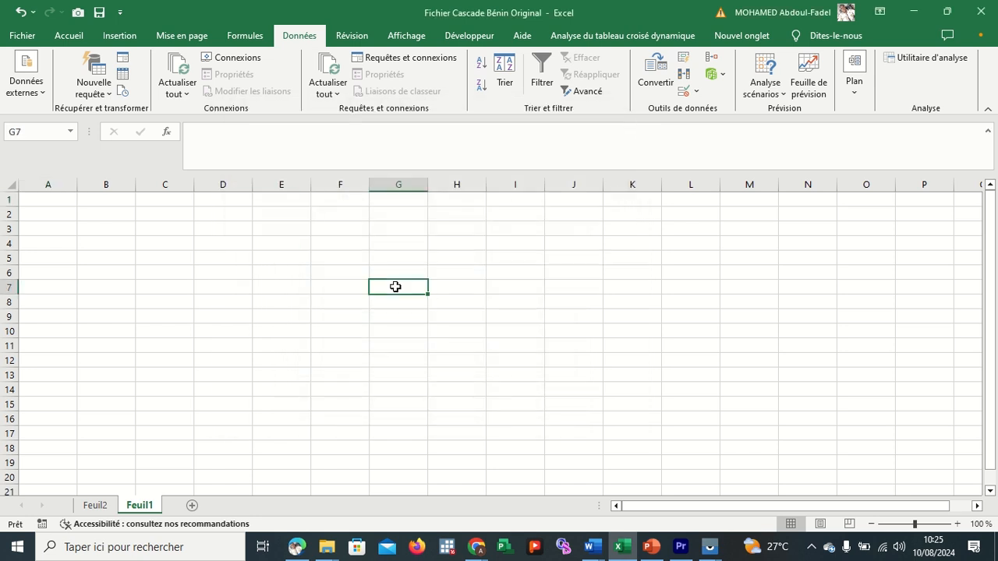
{"action": "left_click", "coordinate": [45, 91]}
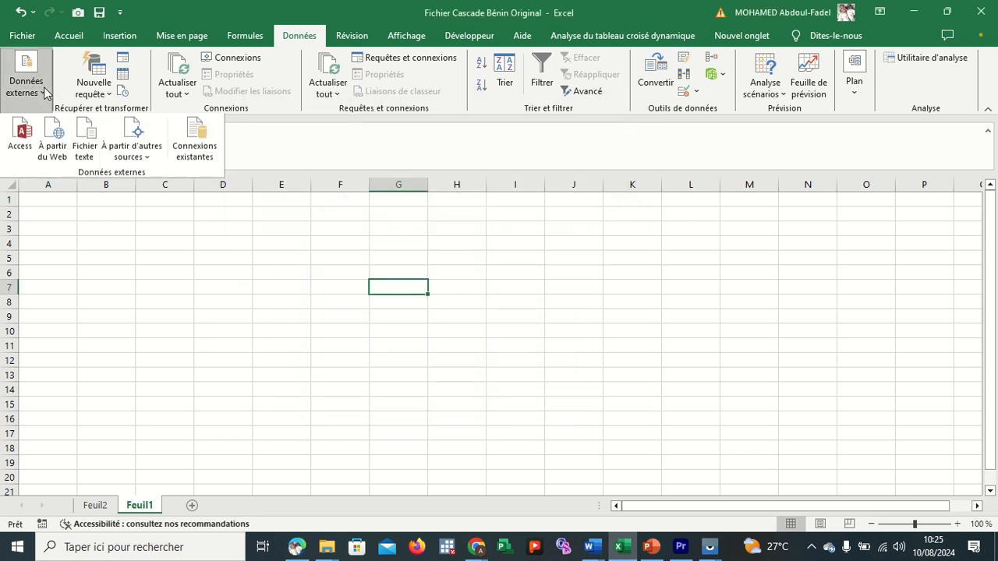
{"action": "left_click", "coordinate": [53, 145]}
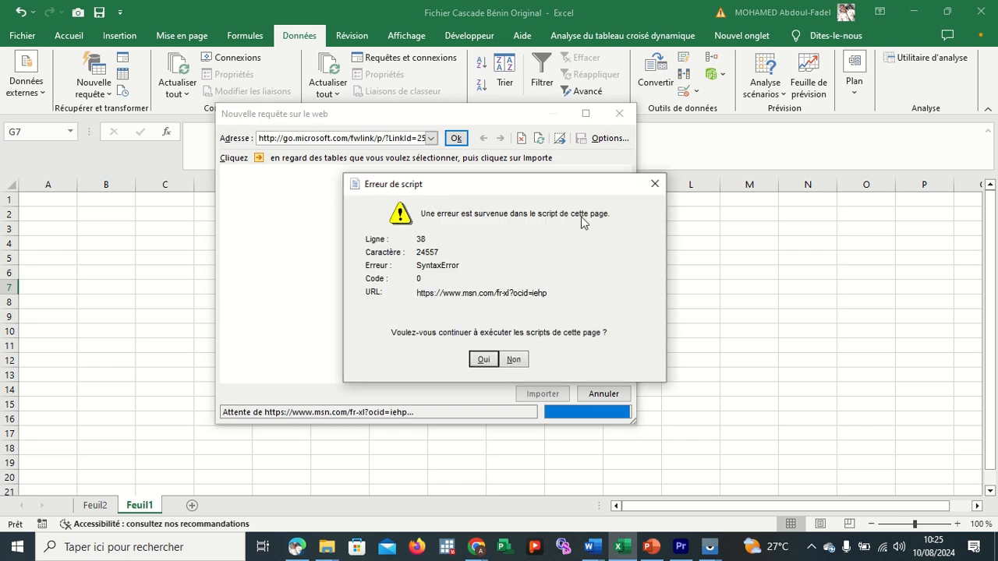
{"action": "left_click", "coordinate": [655, 185]}
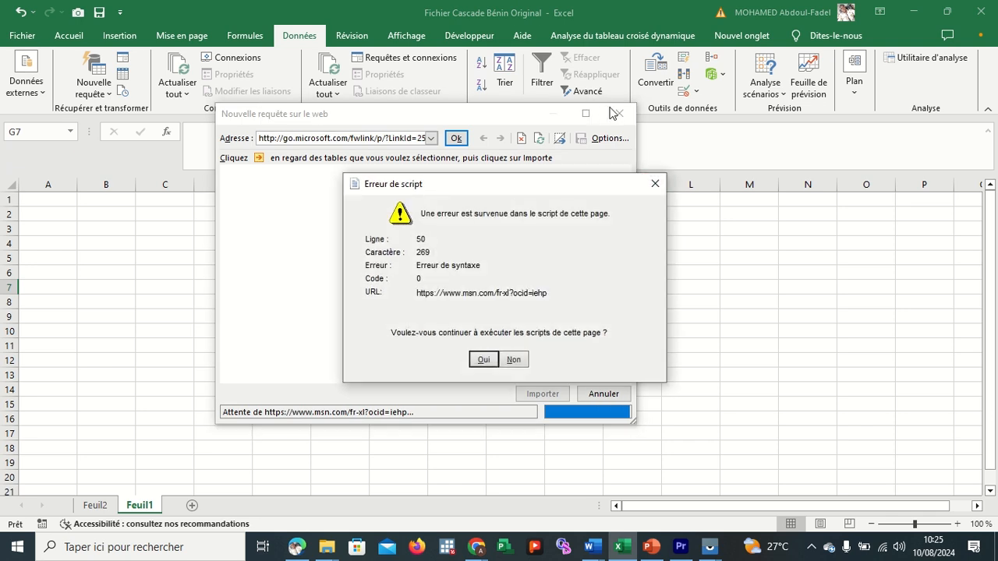
{"action": "left_click", "coordinate": [653, 186]}
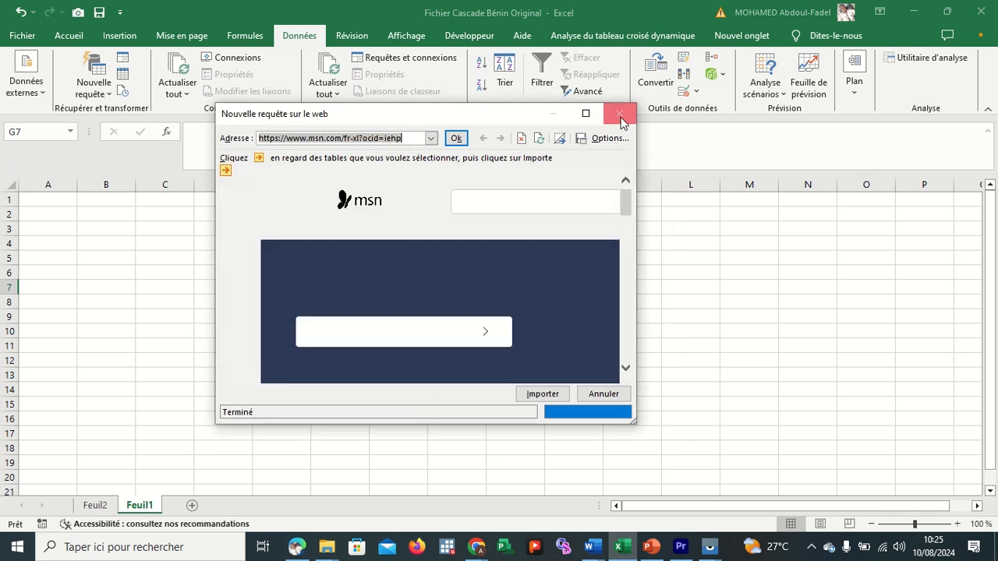
{"action": "left_click", "coordinate": [619, 114]}
{"action": "left_click", "coordinate": [502, 323]}
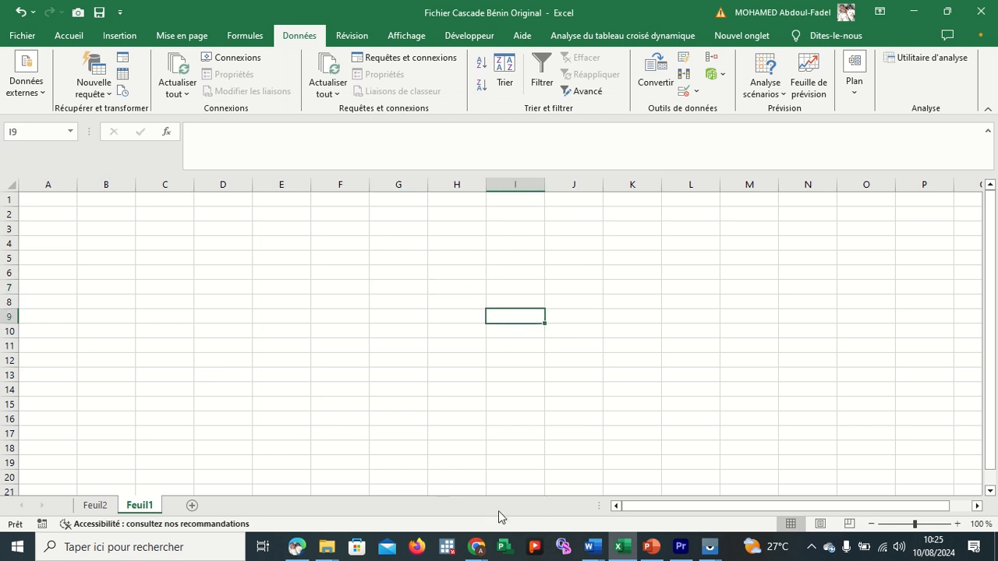
Switch to the Google Meet call, dismiss the raised-hand notification, check the chat messages and minimize the browser window
{"action": "mouse_move", "coordinate": [475, 551]}
{"action": "left_click", "coordinate": [423, 490]}
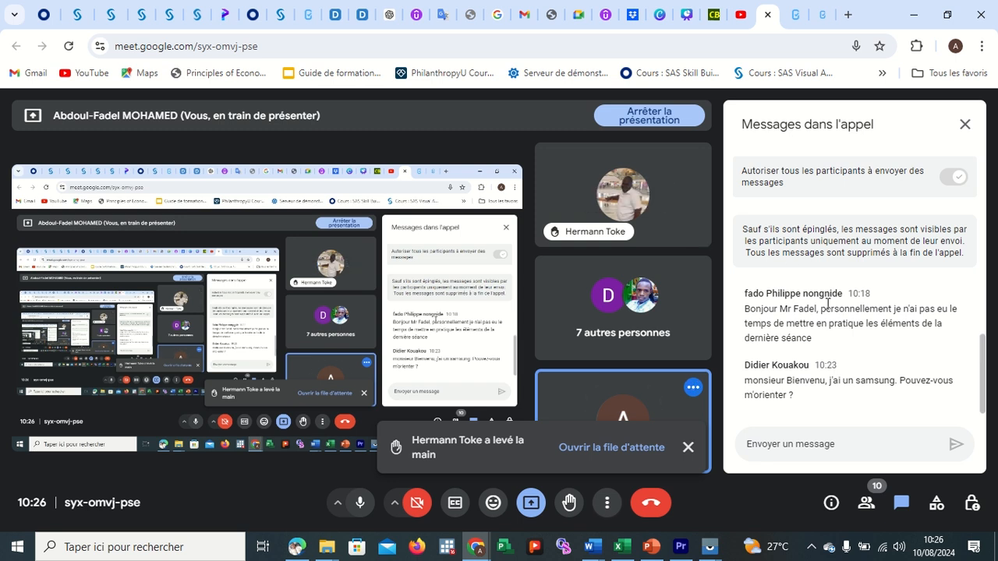
{"action": "left_click", "coordinate": [689, 446]}
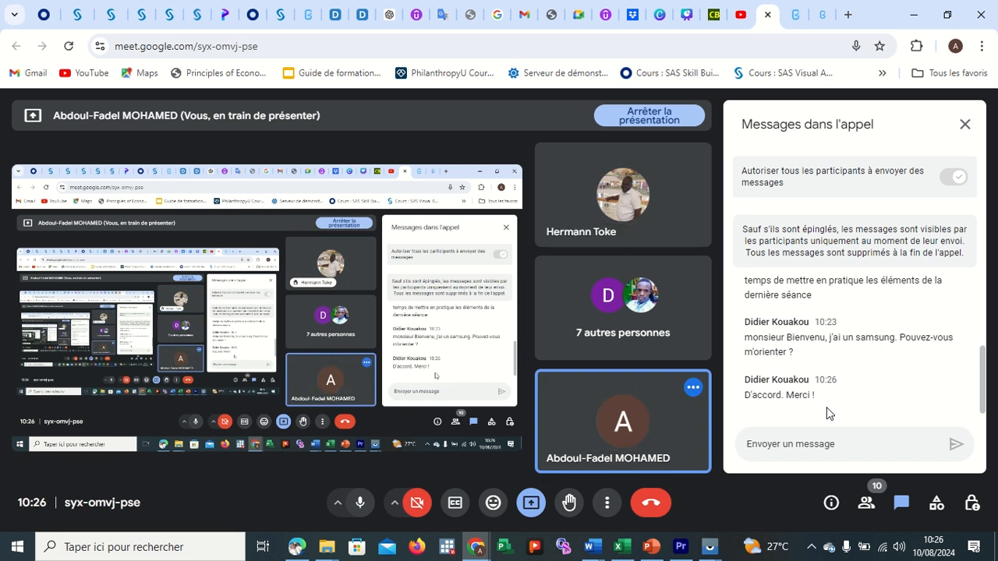
{"action": "left_click", "coordinate": [915, 25]}
Create a query from a table at cell G12 of Feuil1, with no header row
{"action": "left_click", "coordinate": [387, 356]}
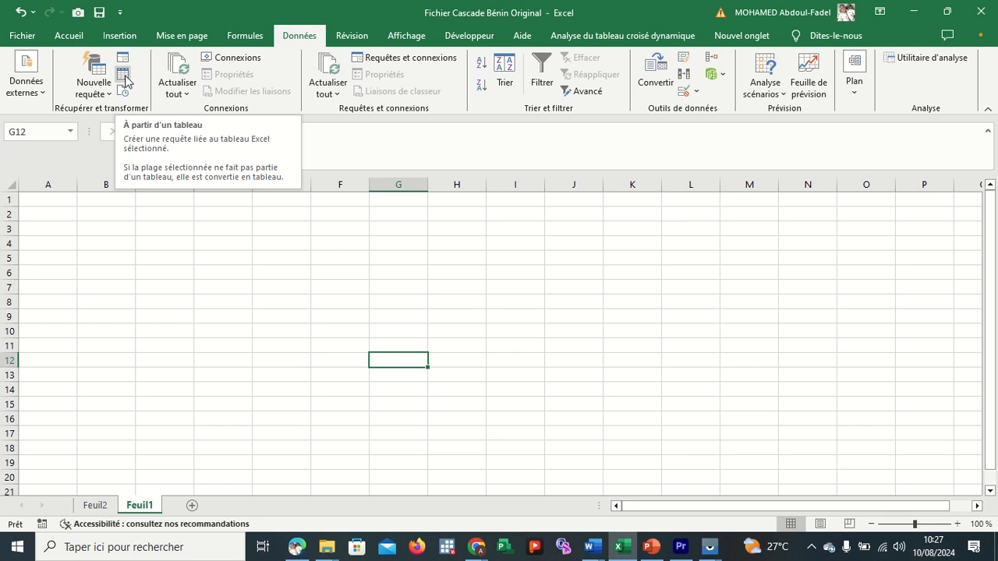
{"action": "left_click", "coordinate": [123, 75]}
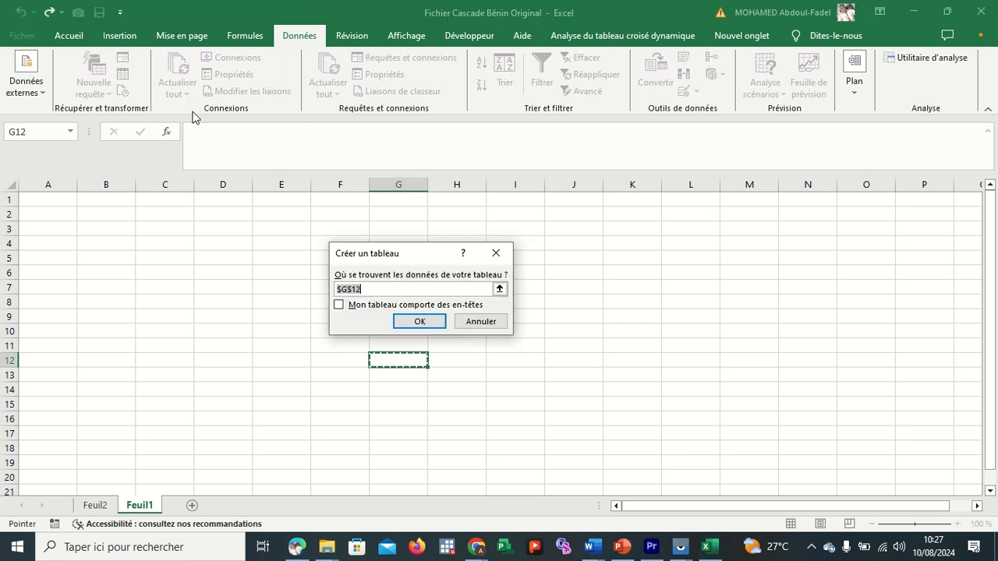
{"action": "left_click", "coordinate": [437, 316]}
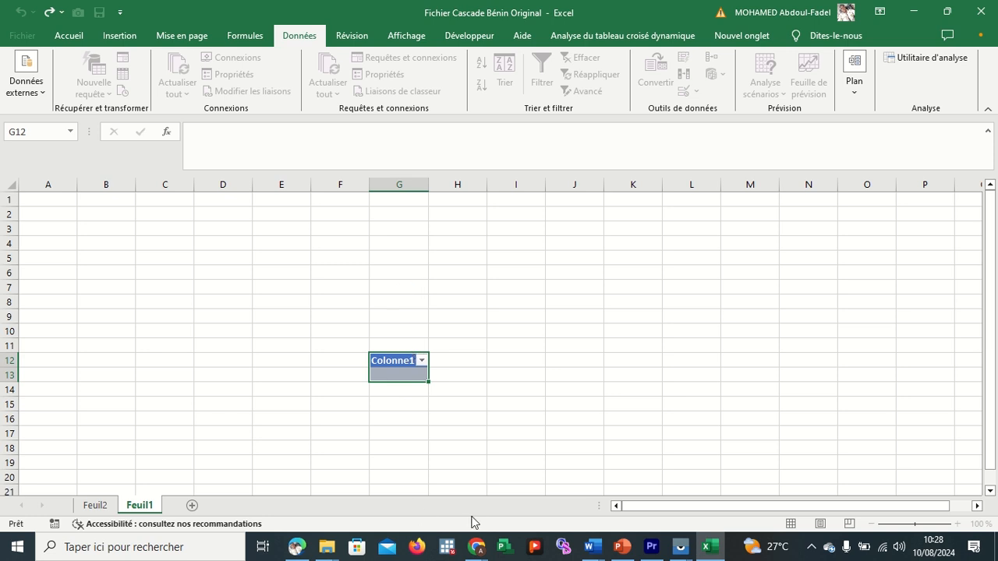
Check the Google Meet call, return to the Power Query editor and view the actions available for the column Colonne1
{"action": "mouse_move", "coordinate": [476, 548]}
{"action": "left_click", "coordinate": [439, 504]}
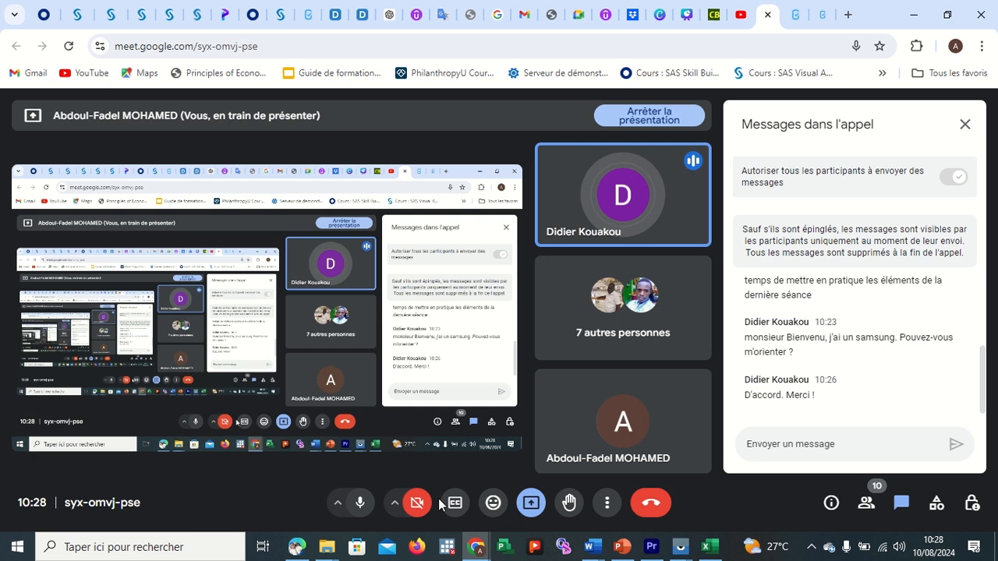
{"action": "left_click", "coordinate": [916, 19]}
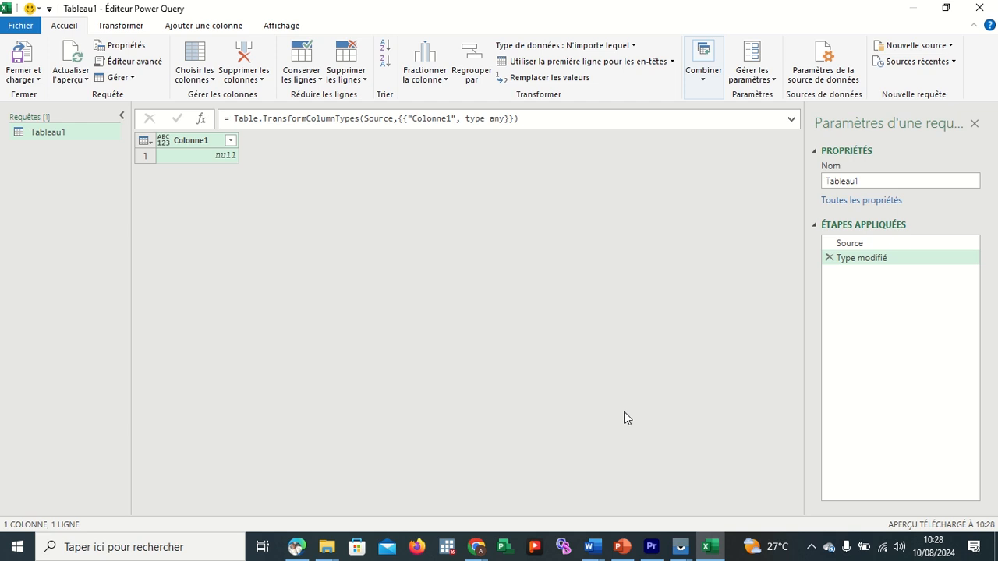
{"action": "left_click", "coordinate": [196, 142]}
{"action": "right_click", "coordinate": [195, 143]}
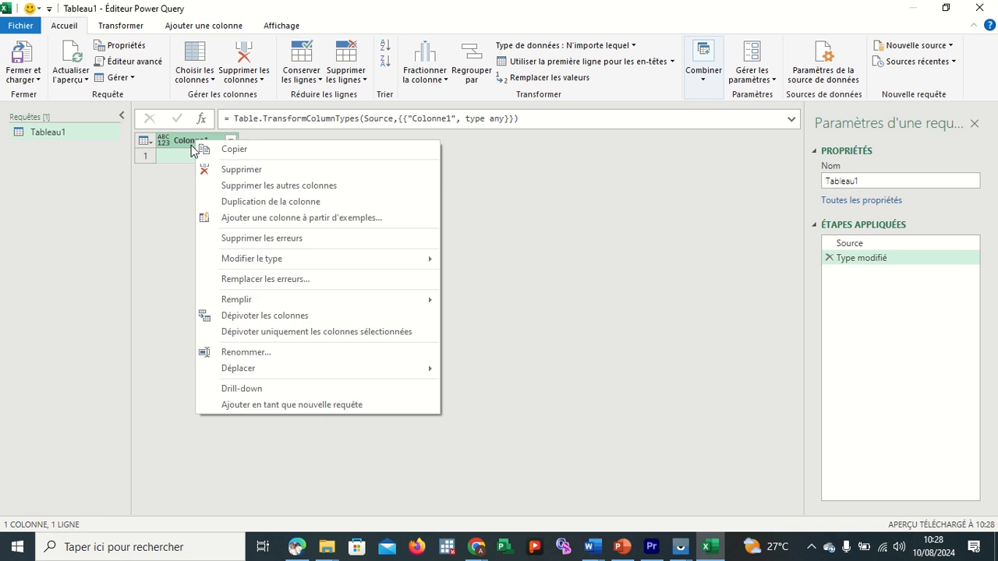
{"action": "left_click", "coordinate": [173, 222]}
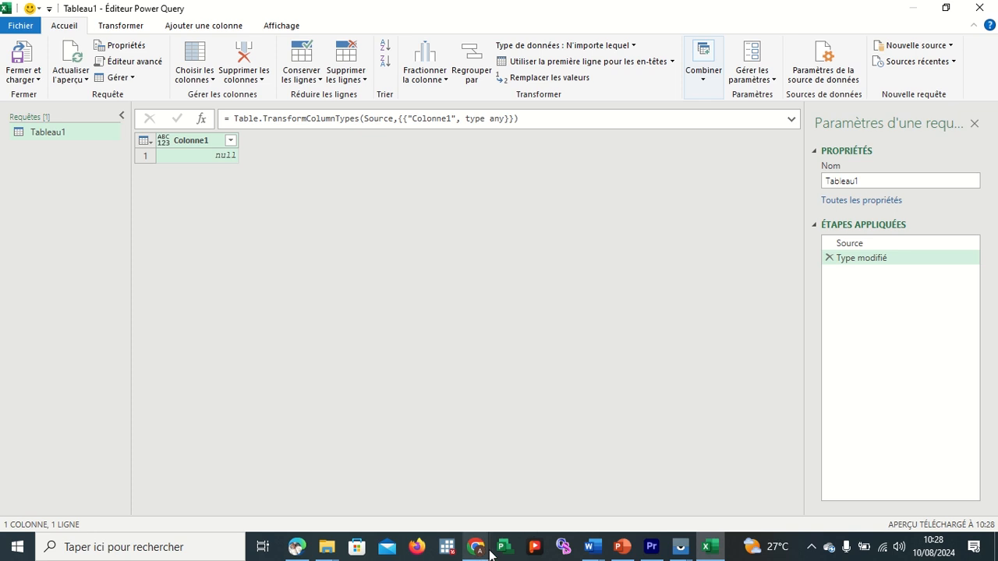
Switch back to the Google Meet call and reread the chat messages, briefly muting and unmuting the microphone
{"action": "mouse_move", "coordinate": [477, 546]}
{"action": "left_click", "coordinate": [421, 505]}
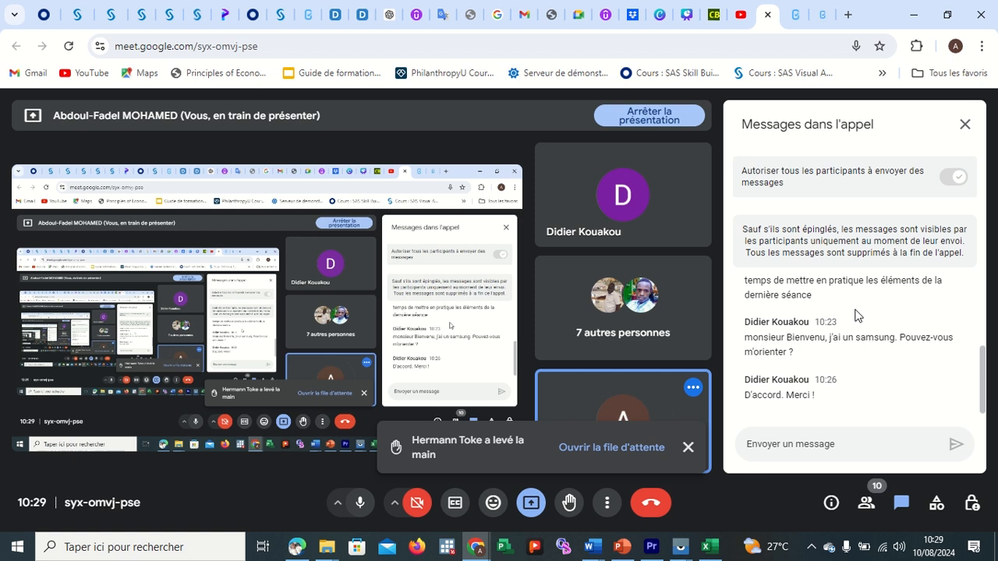
{"action": "scroll", "coordinate": [859, 315], "scroll_direction": "up", "scroll_amount": 2}
{"action": "scroll", "coordinate": [858, 314], "scroll_direction": "down", "scroll_amount": 2}
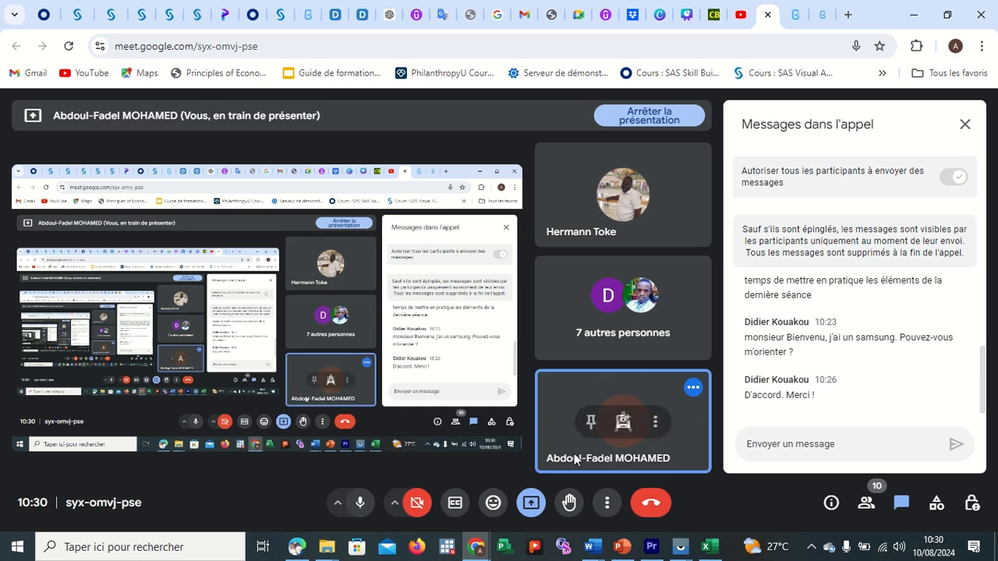
{"action": "left_click", "coordinate": [362, 503]}
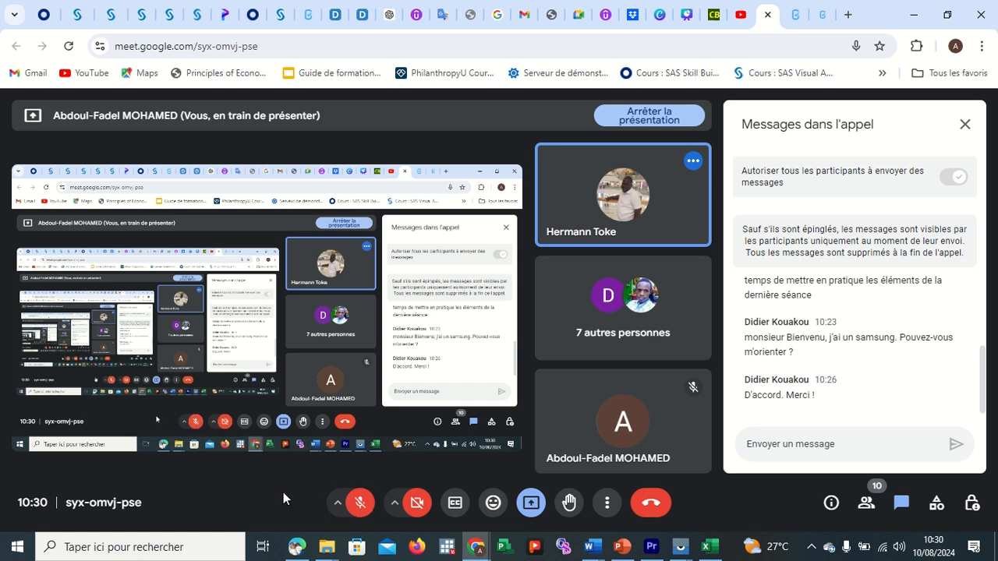
{"action": "left_click", "coordinate": [360, 503]}
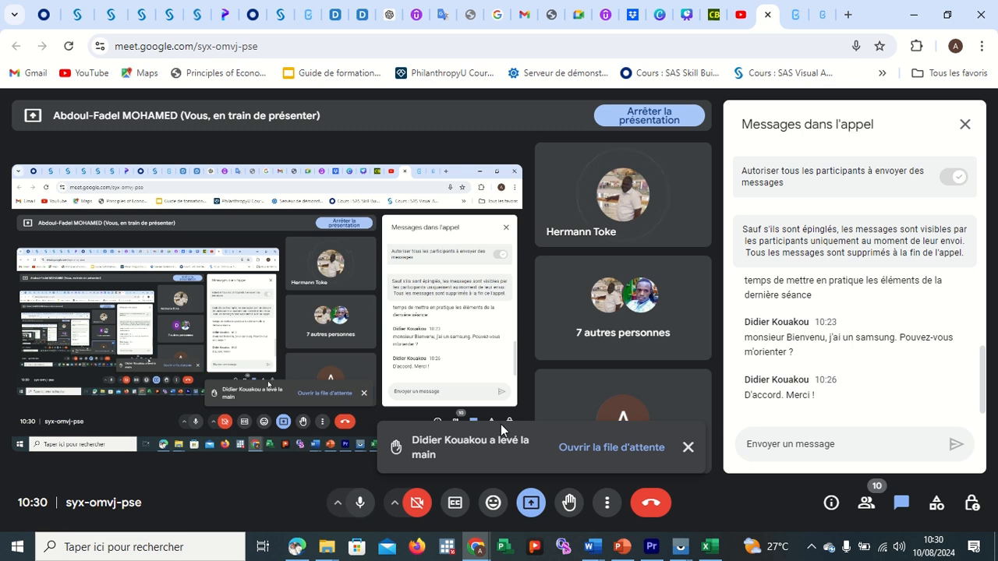
{"action": "scroll", "coordinate": [887, 328], "scroll_direction": "up", "scroll_amount": 3}
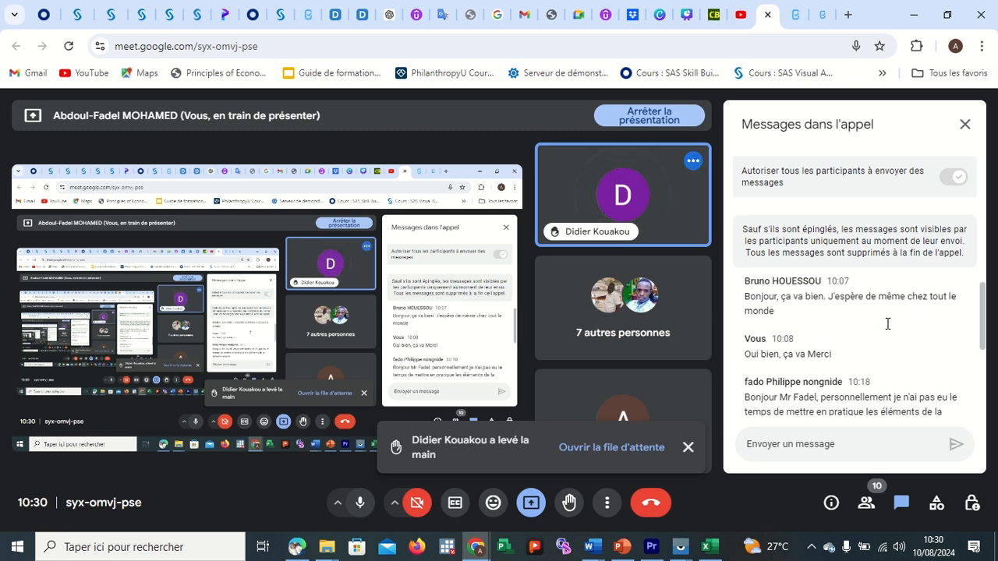
{"action": "scroll", "coordinate": [886, 328], "scroll_direction": "down", "scroll_amount": 3}
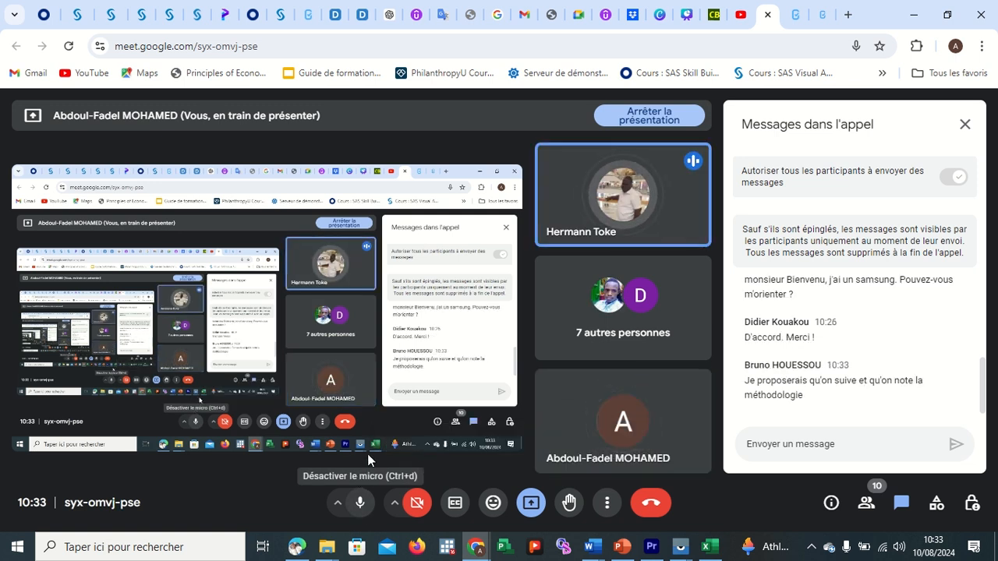
Mute the microphone in the Google Meet call for a break and turn it back on
{"action": "left_click", "coordinate": [359, 502]}
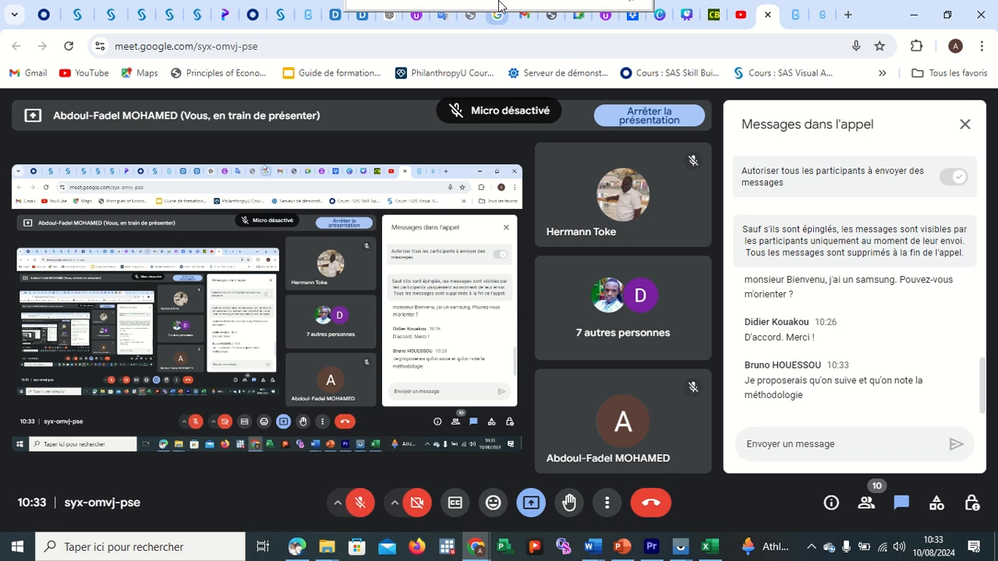
{"action": "left_click", "coordinate": [378, 39]}
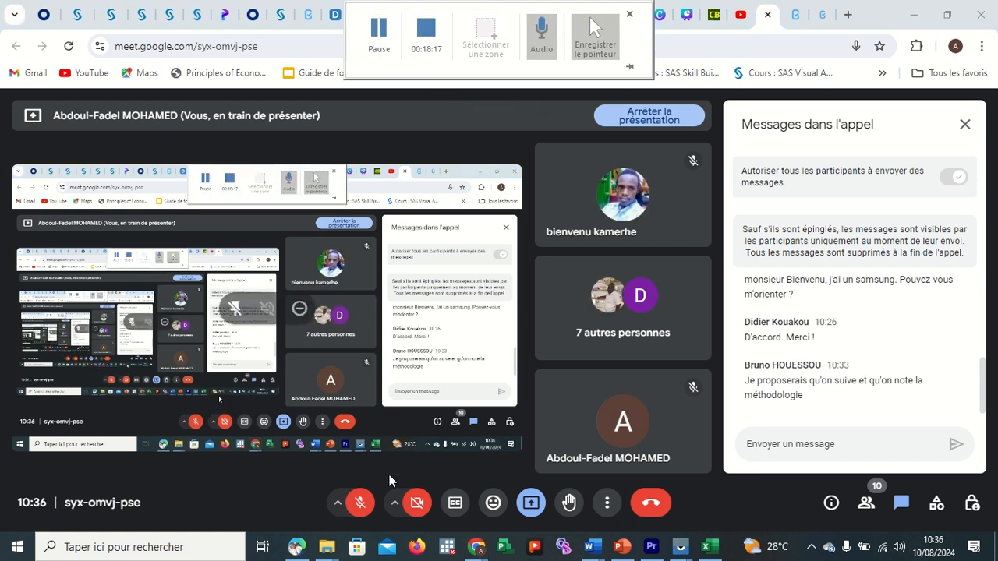
{"action": "left_click", "coordinate": [359, 502]}
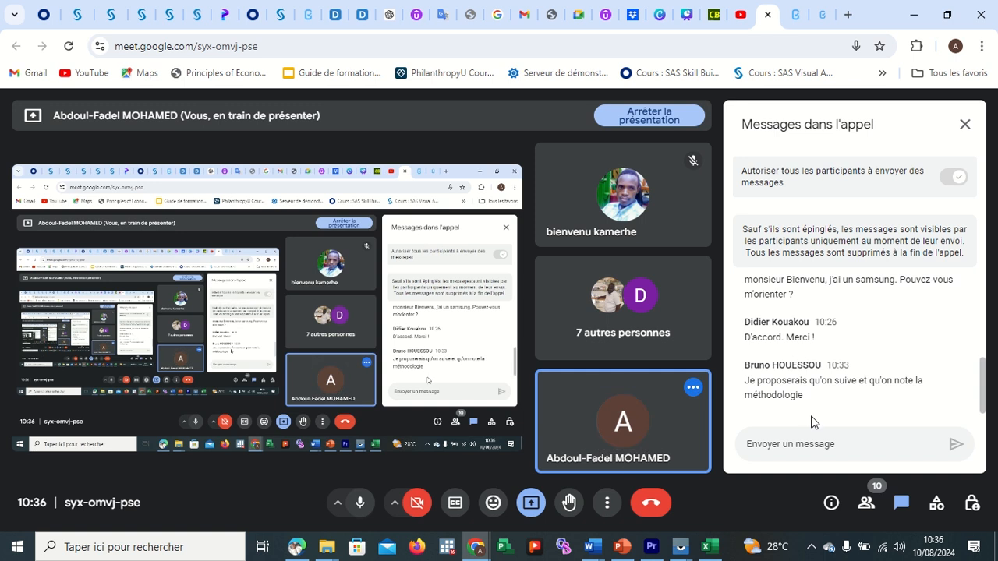
Return to the Power Query editor and delete the column Colonne1 from the Tableau1 query
{"action": "mouse_move", "coordinate": [719, 554]}
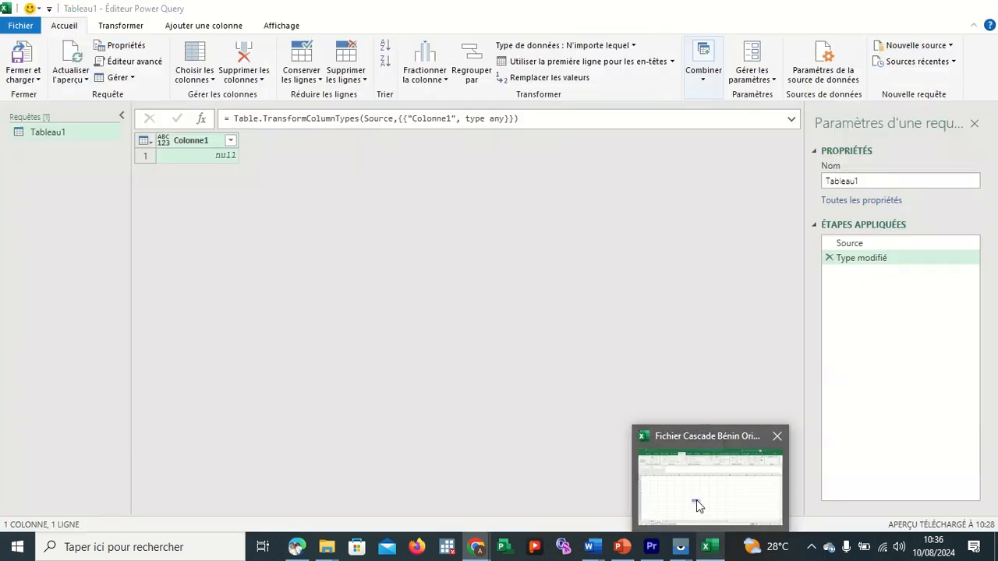
{"action": "left_click", "coordinate": [696, 500]}
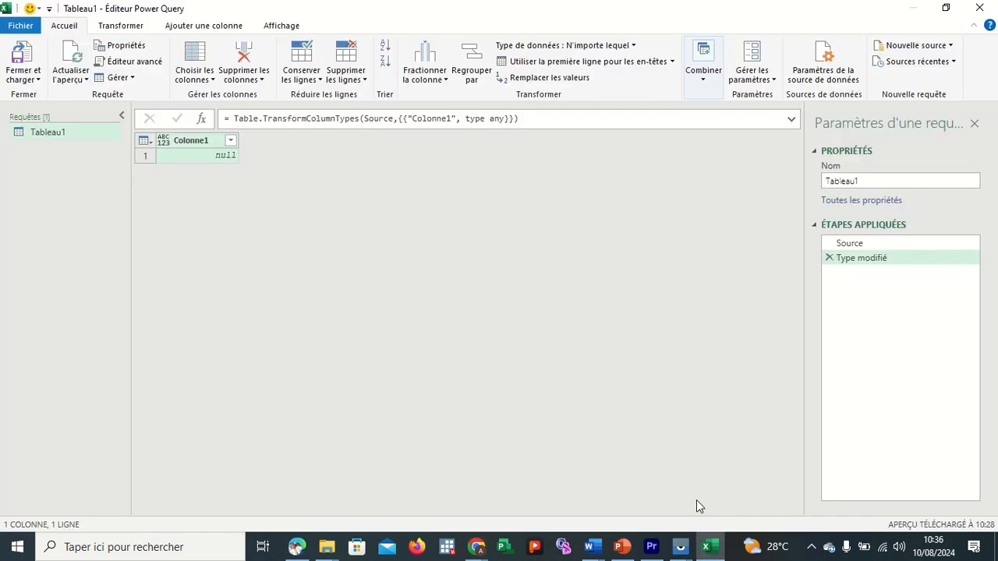
{"action": "left_click", "coordinate": [193, 145]}
{"action": "right_click", "coordinate": [200, 140]}
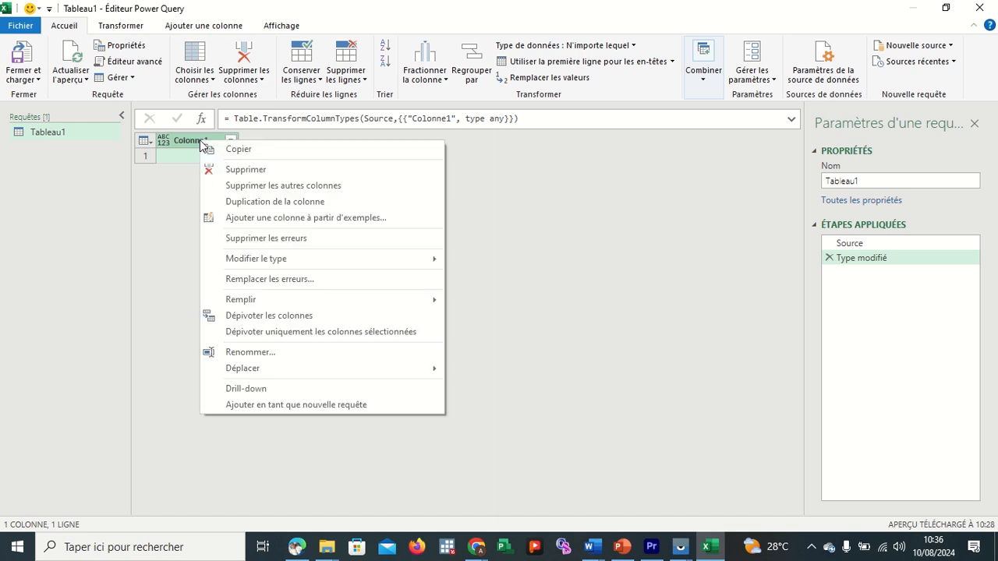
{"action": "left_click", "coordinate": [236, 170]}
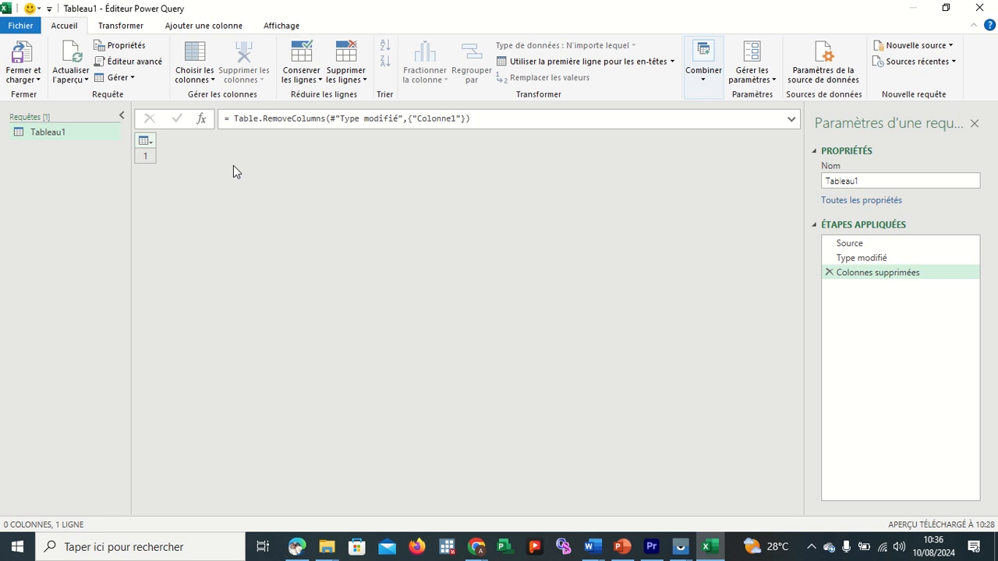
Review the whole-table operations and the column-adding commands available for the Tableau1 query
{"action": "left_click", "coordinate": [145, 141]}
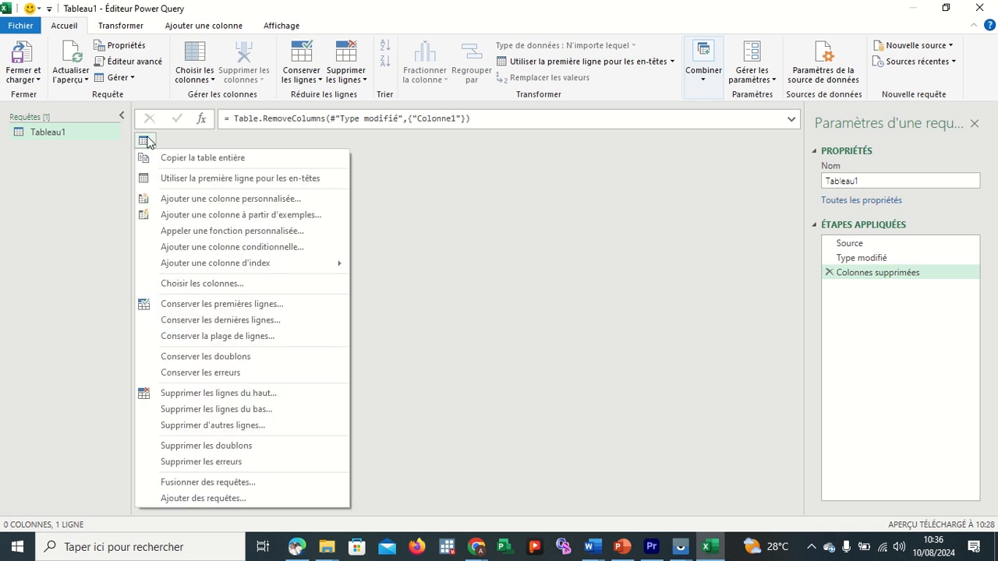
{"action": "left_click", "coordinate": [464, 178]}
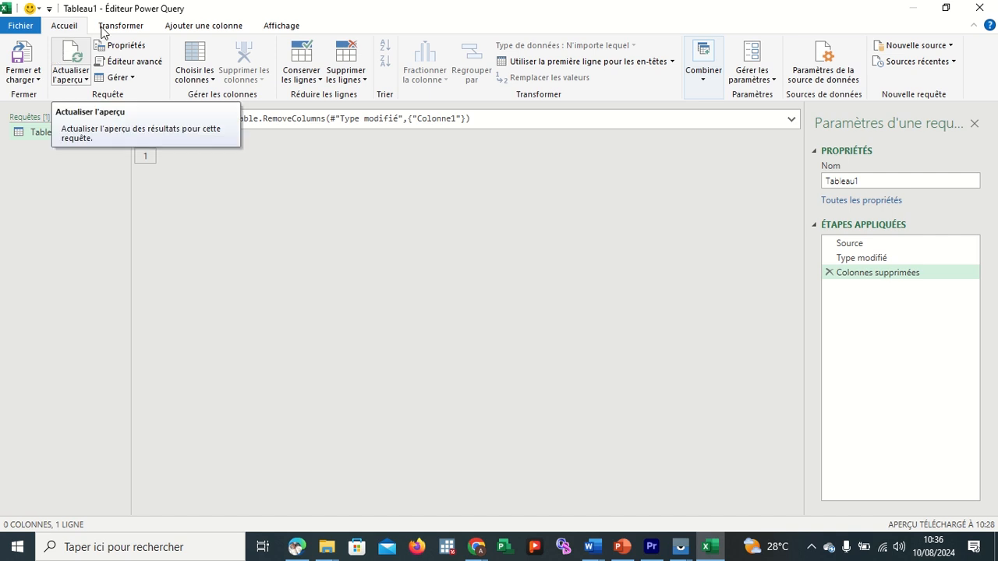
{"action": "left_click", "coordinate": [172, 26]}
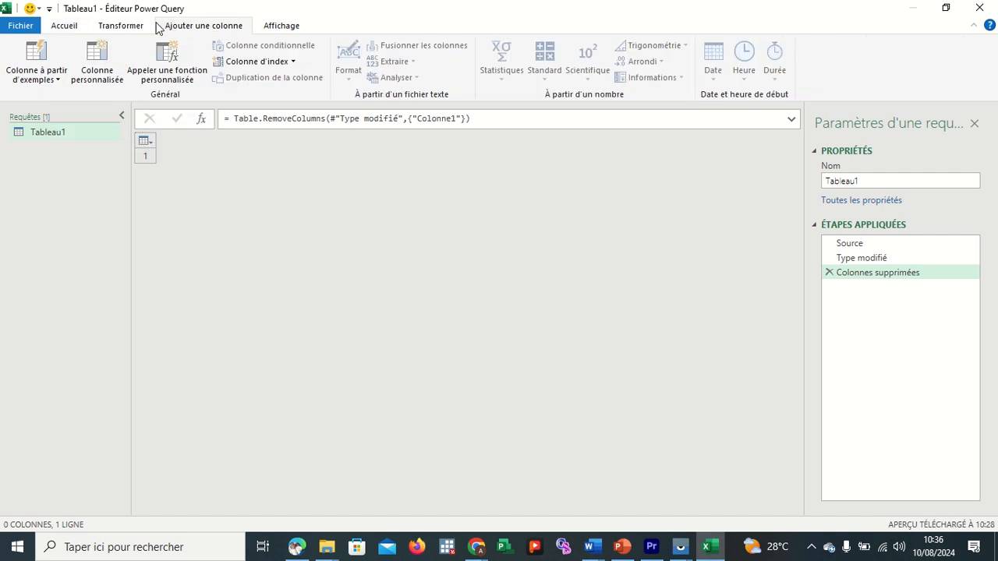
{"action": "left_click", "coordinate": [74, 28]}
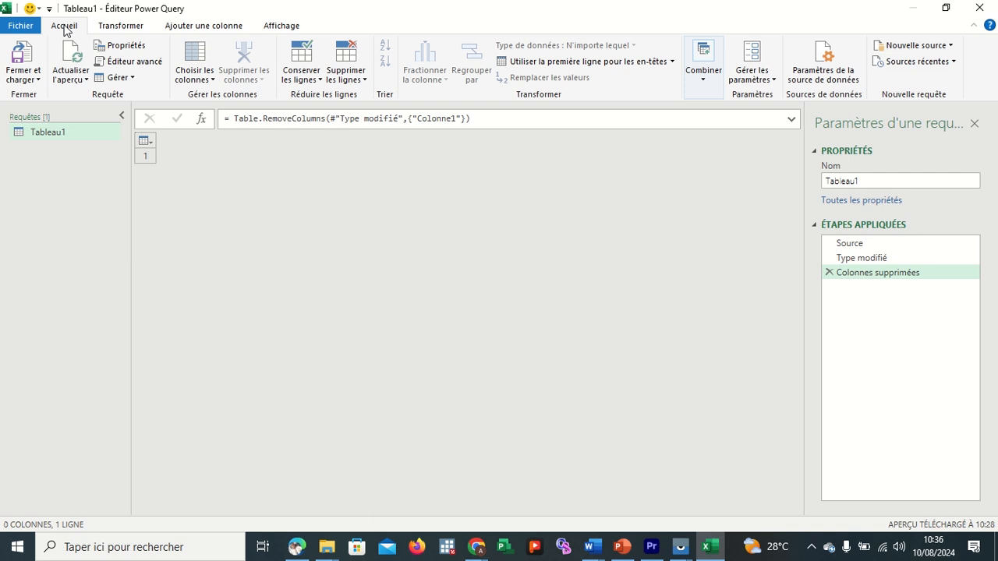
Browse the new source categories and start a new web data source for the query
{"action": "left_click", "coordinate": [954, 49]}
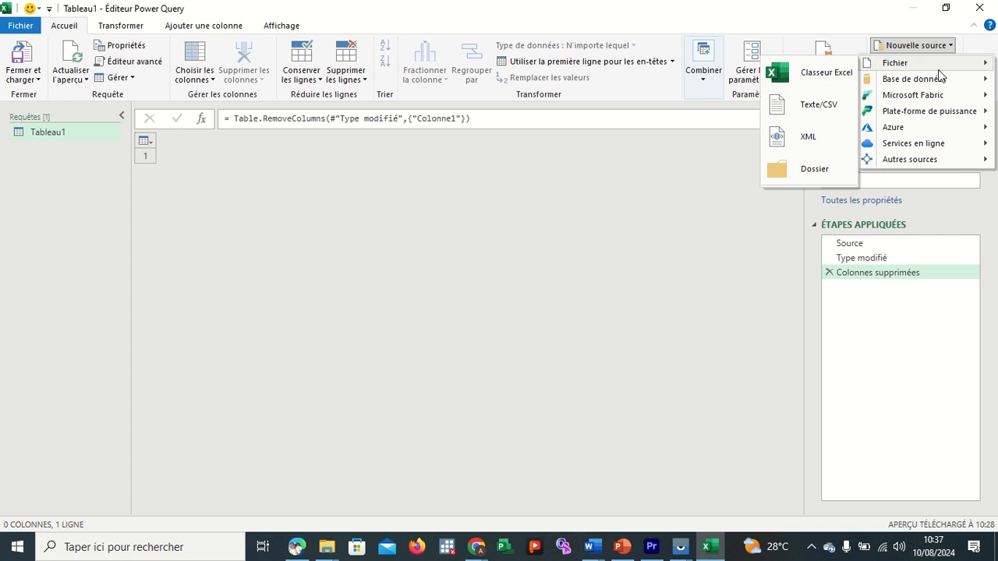
{"action": "mouse_move", "coordinate": [941, 81]}
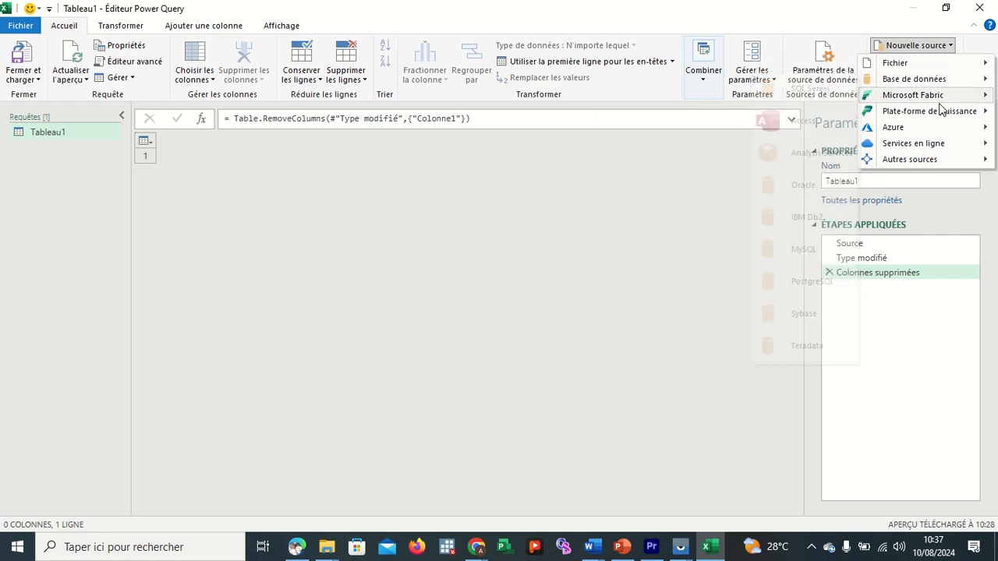
{"action": "mouse_move", "coordinate": [936, 130]}
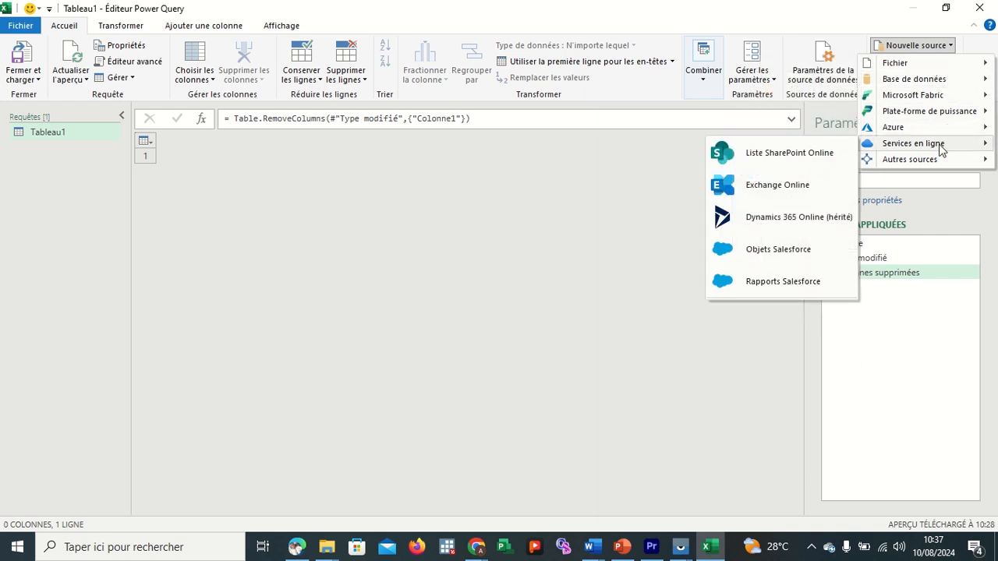
{"action": "mouse_move", "coordinate": [941, 158]}
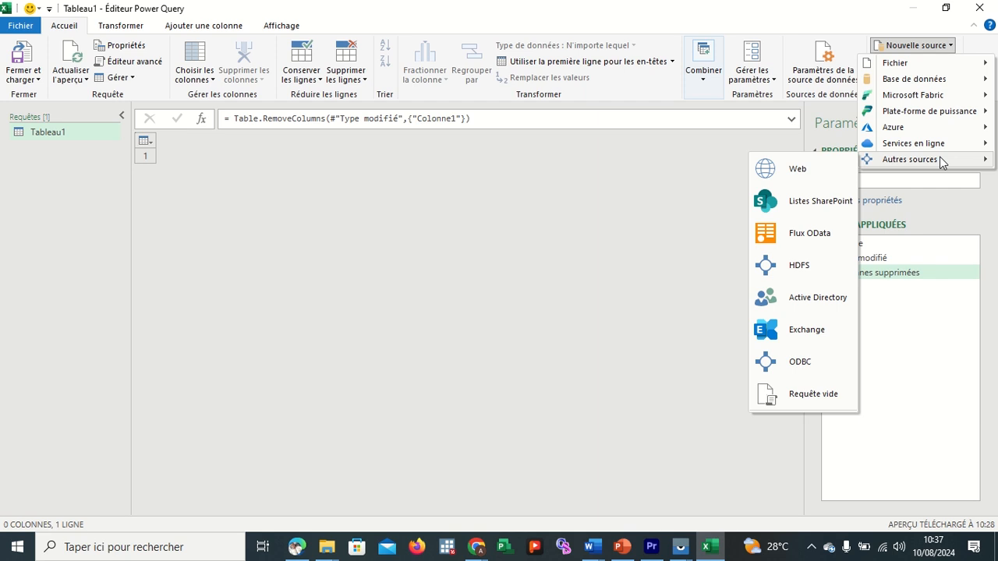
{"action": "left_click", "coordinate": [800, 169]}
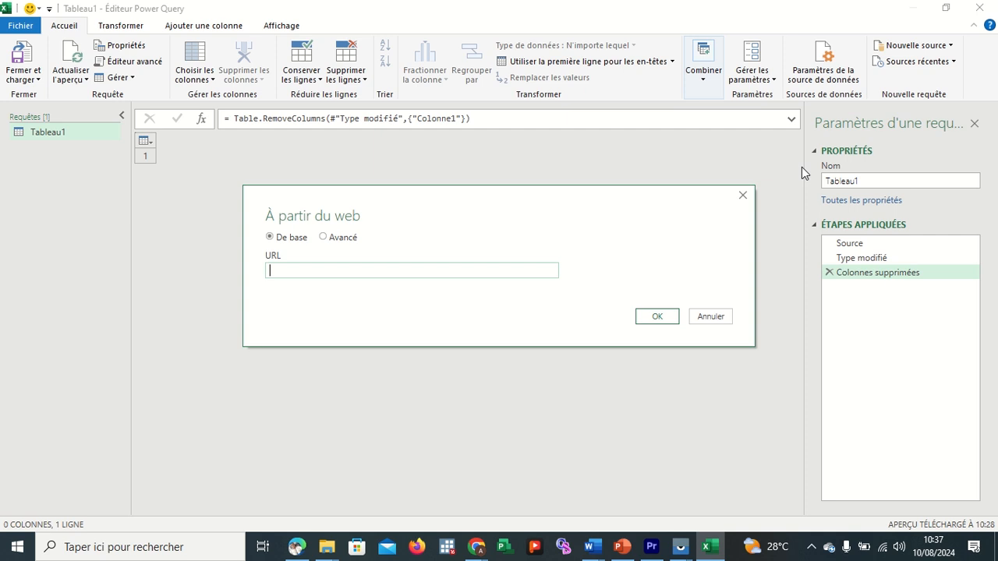
Switch to Chrome, find the KoboToolbox API Data List page and copy its address, kc.kobotoolbox.org/api/v1/data
{"action": "mouse_move", "coordinate": [479, 554]}
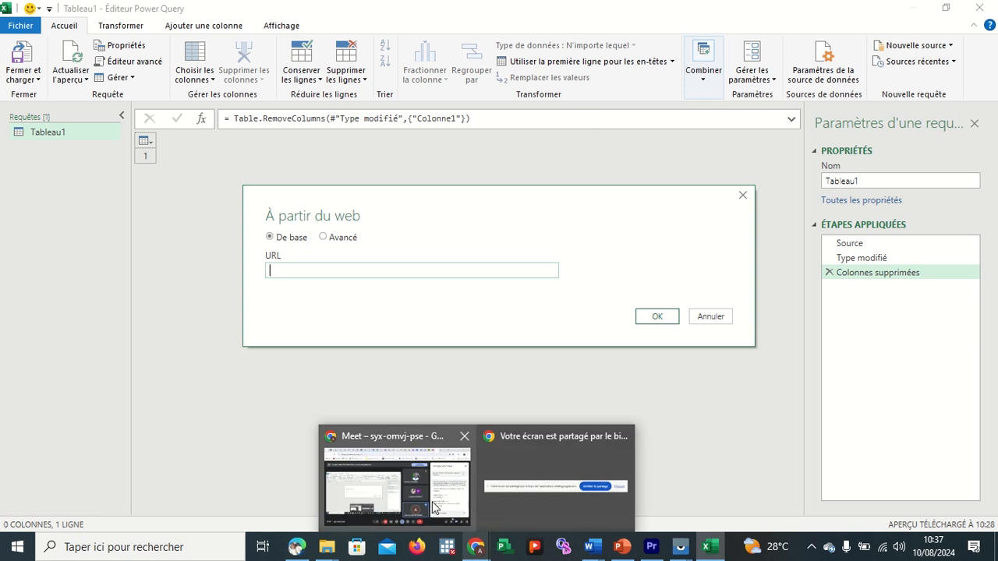
{"action": "left_click", "coordinate": [390, 491]}
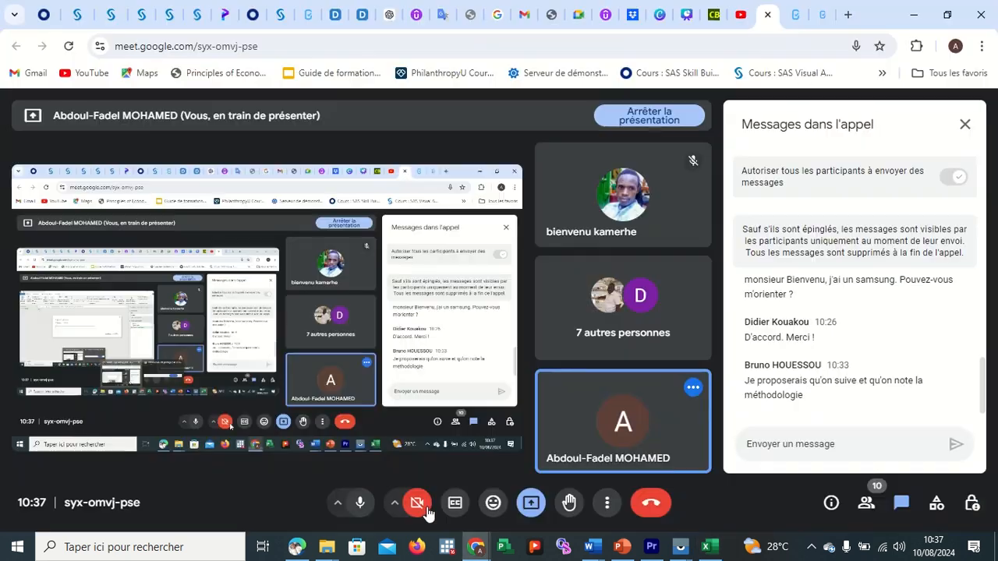
{"action": "left_click", "coordinate": [795, 16]}
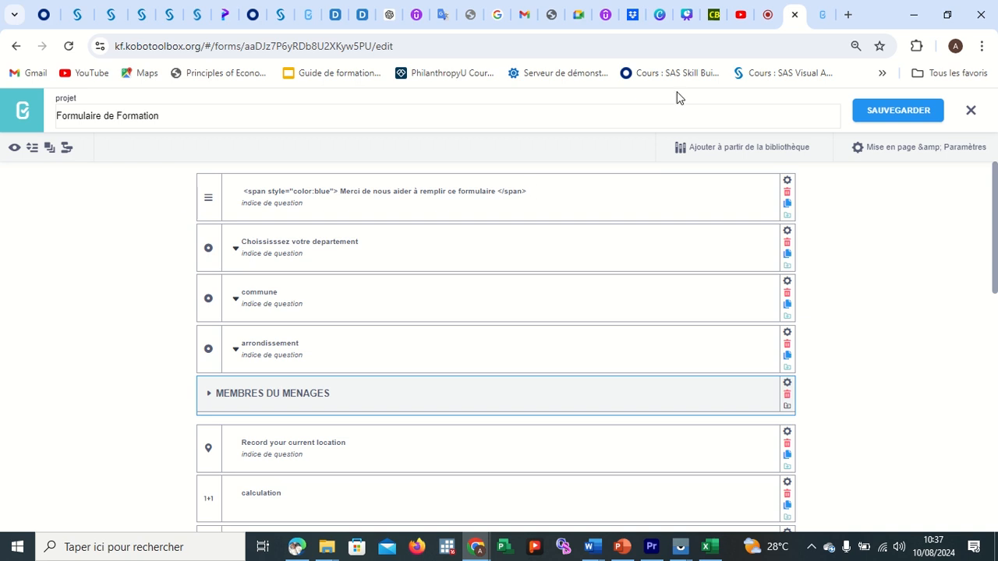
{"action": "left_click", "coordinate": [823, 17]}
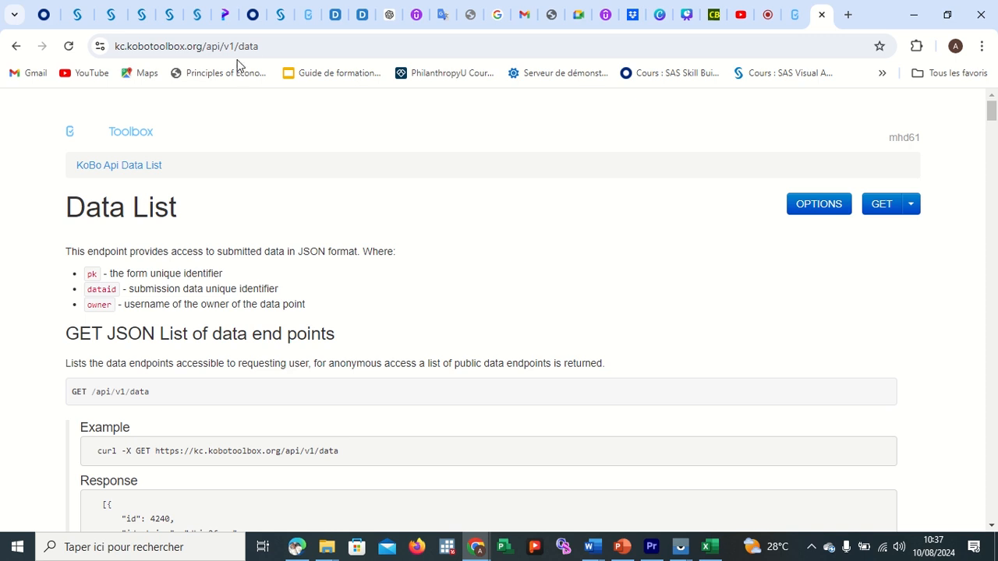
{"action": "left_click", "coordinate": [273, 46]}
{"action": "key", "text": "ctrl+c"}
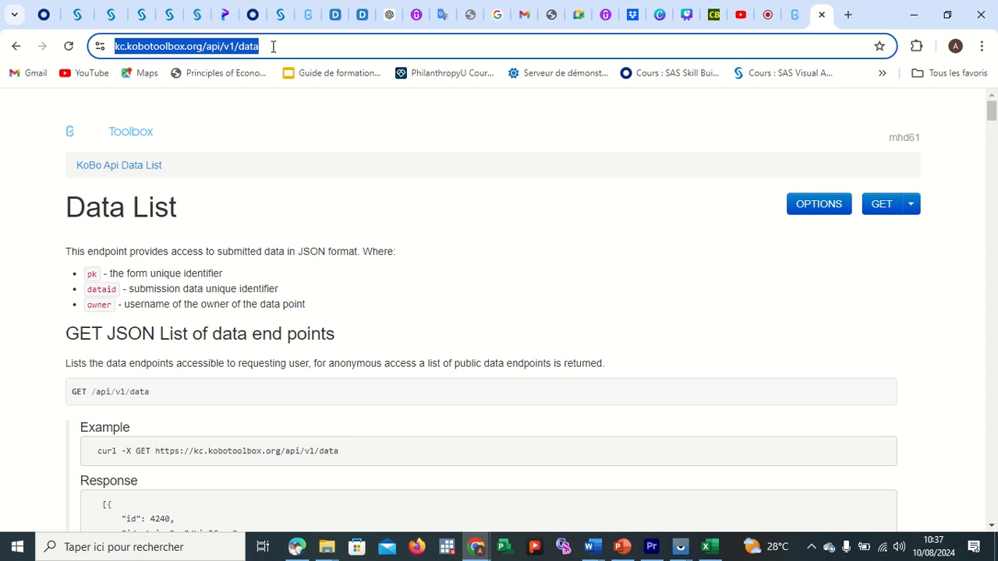
Load the copied kc.kobotoolbox.org/api/v1/data address in a new browser tab
{"action": "left_click", "coordinate": [848, 16]}
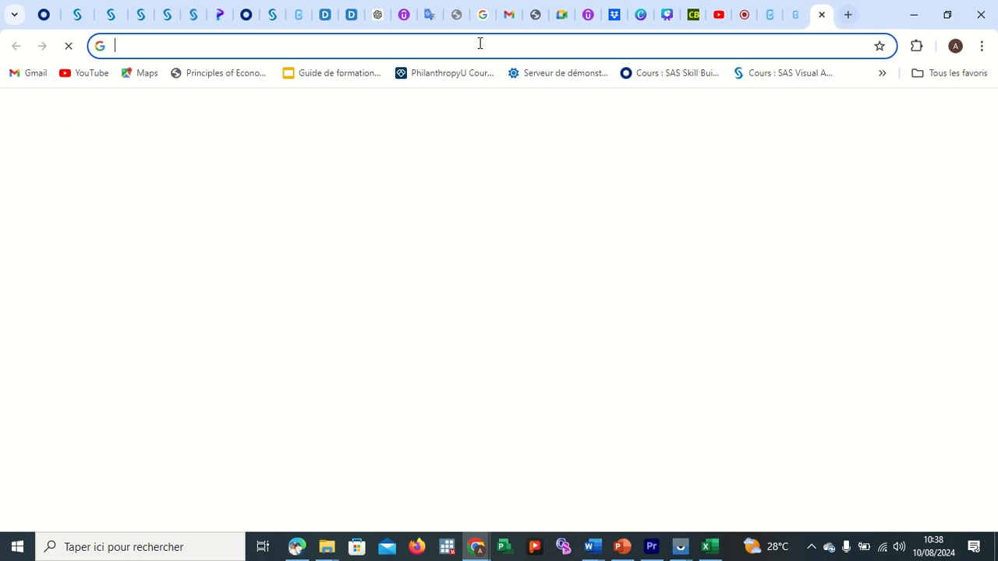
{"action": "left_click", "coordinate": [807, 14]}
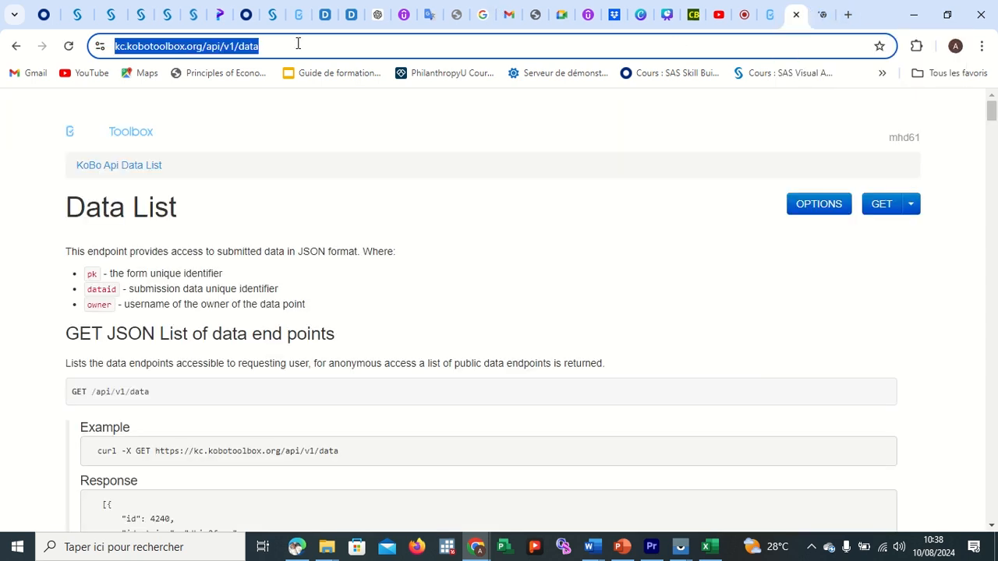
{"action": "left_click", "coordinate": [823, 14]}
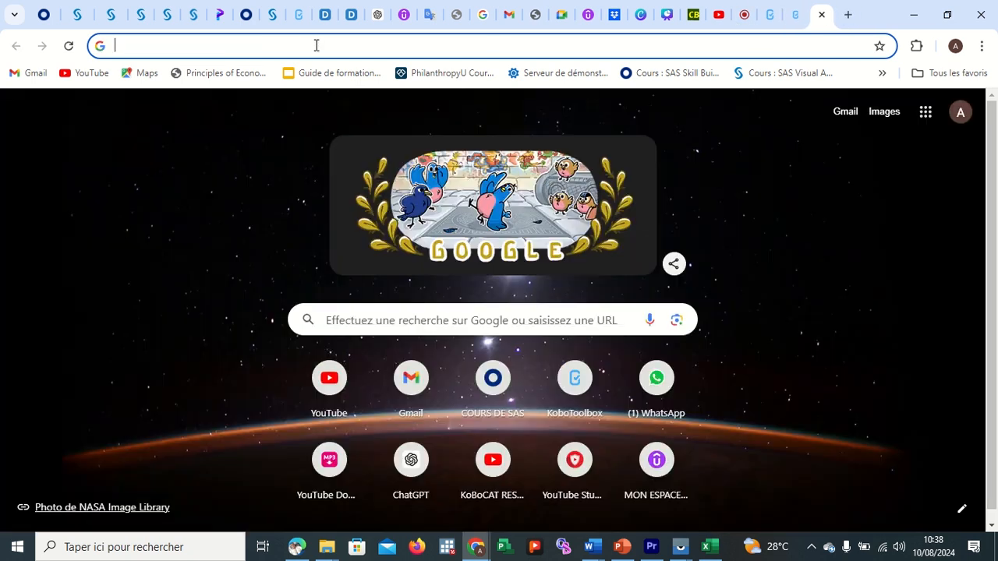
{"action": "left_click", "coordinate": [314, 46]}
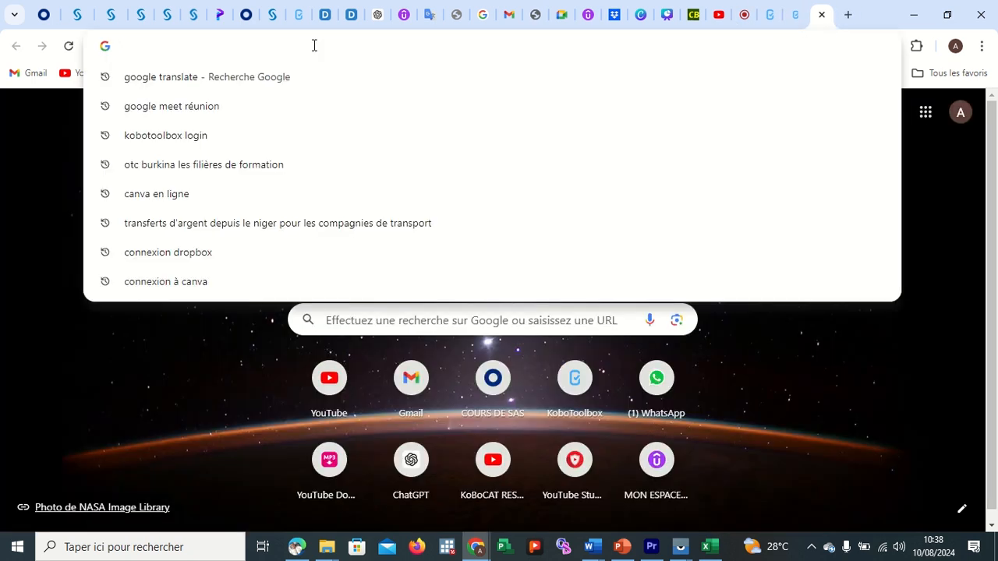
{"action": "key", "text": "ctrl+v"}
{"action": "key", "text": "Return"}
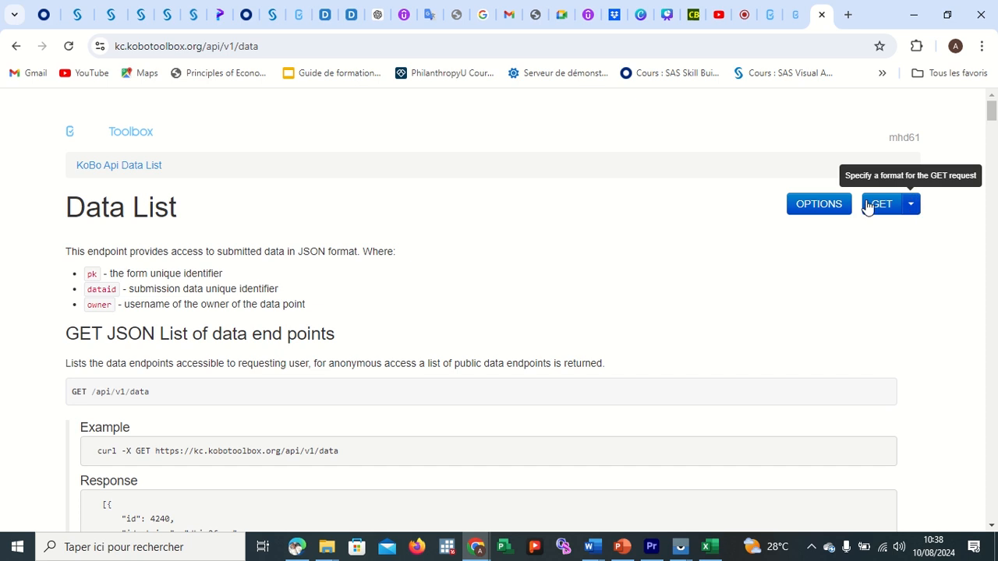
Request the KoboToolbox Data List in json format and look through the returned form records
{"action": "left_click", "coordinate": [914, 206]}
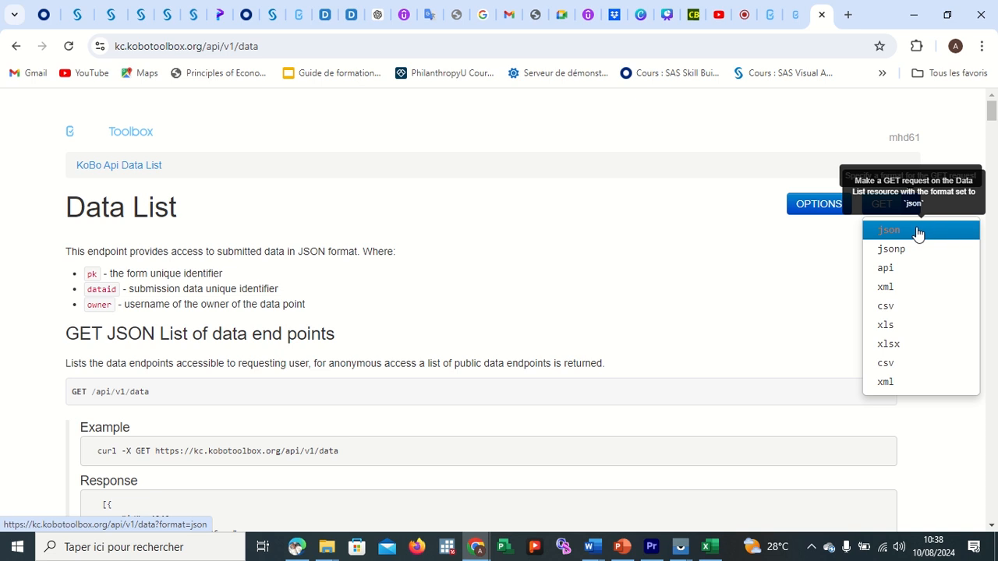
{"action": "left_click", "coordinate": [918, 231]}
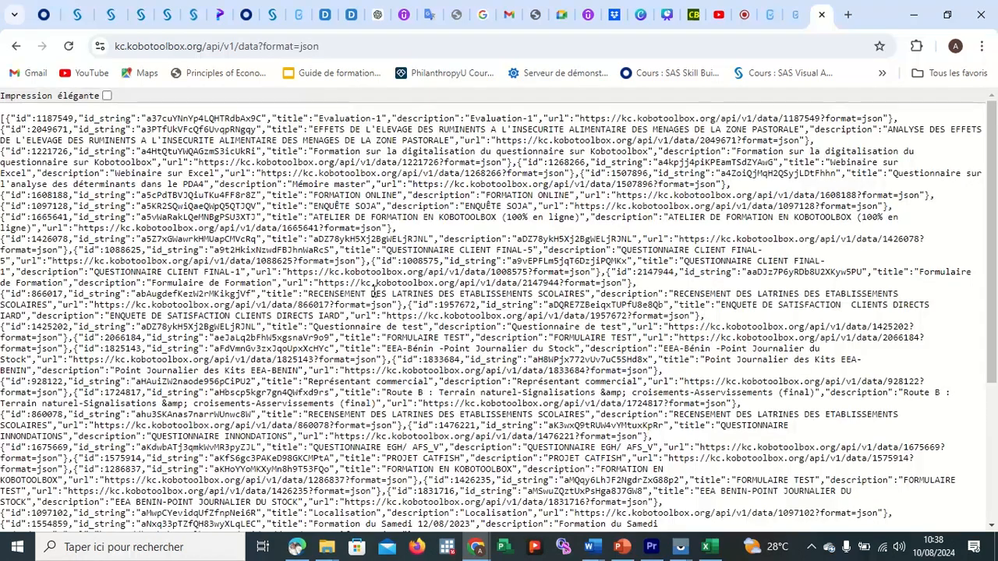
{"action": "scroll", "coordinate": [373, 289], "scroll_direction": "down", "scroll_amount": 3}
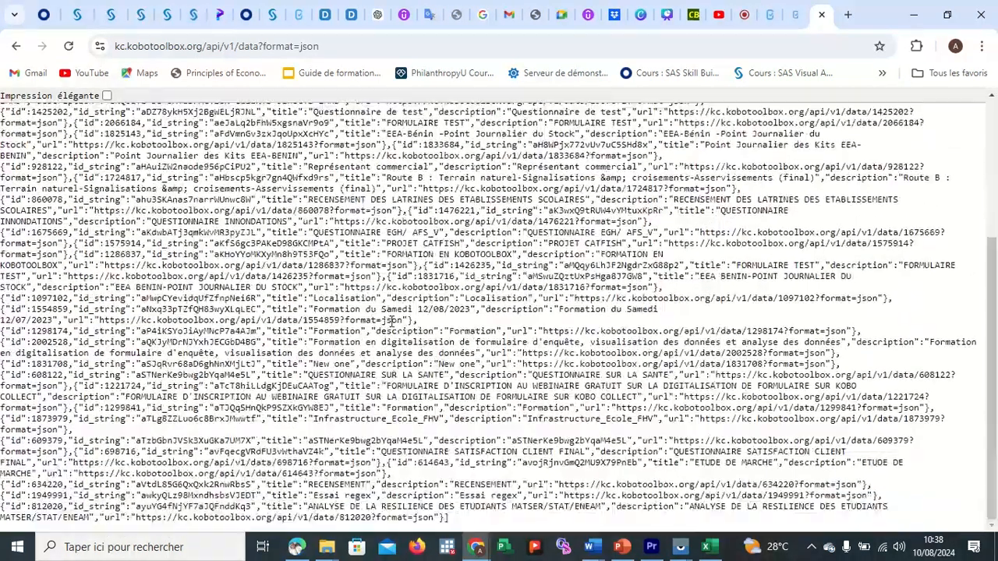
{"action": "scroll", "coordinate": [394, 321], "scroll_direction": "up", "scroll_amount": 3}
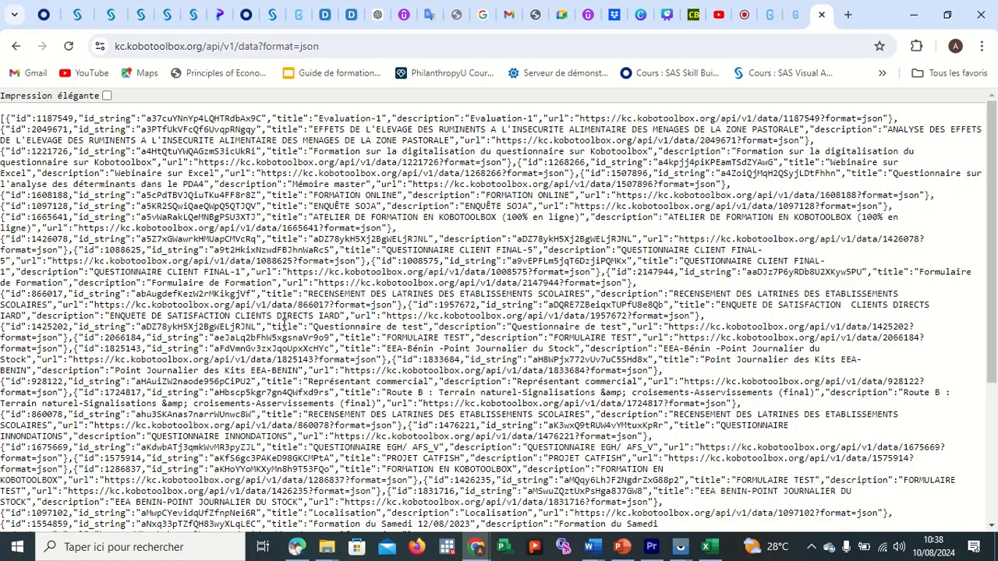
Go back to the Google Meet call and admit the participant waiting to join
{"action": "mouse_move", "coordinate": [485, 542]}
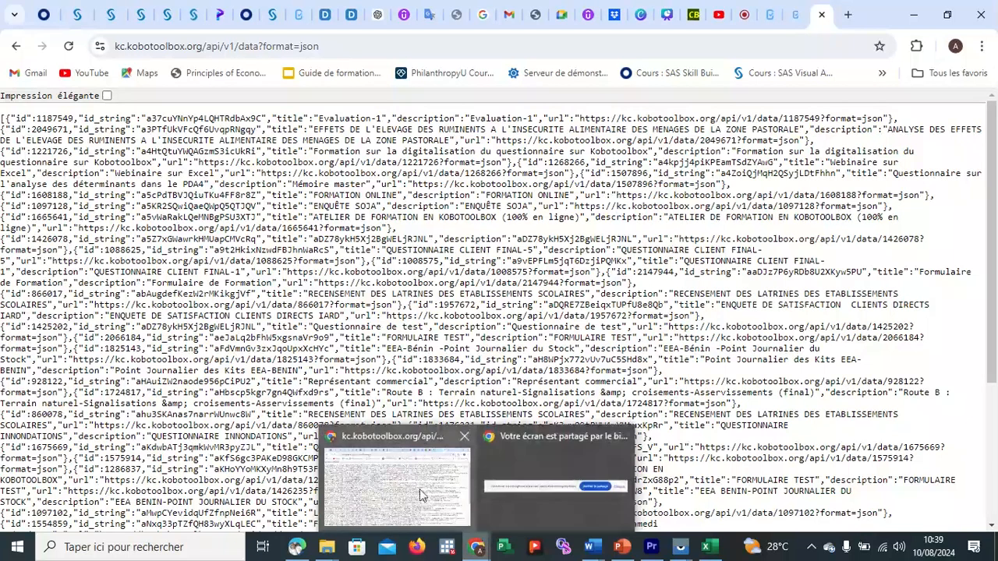
{"action": "left_click", "coordinate": [743, 19]}
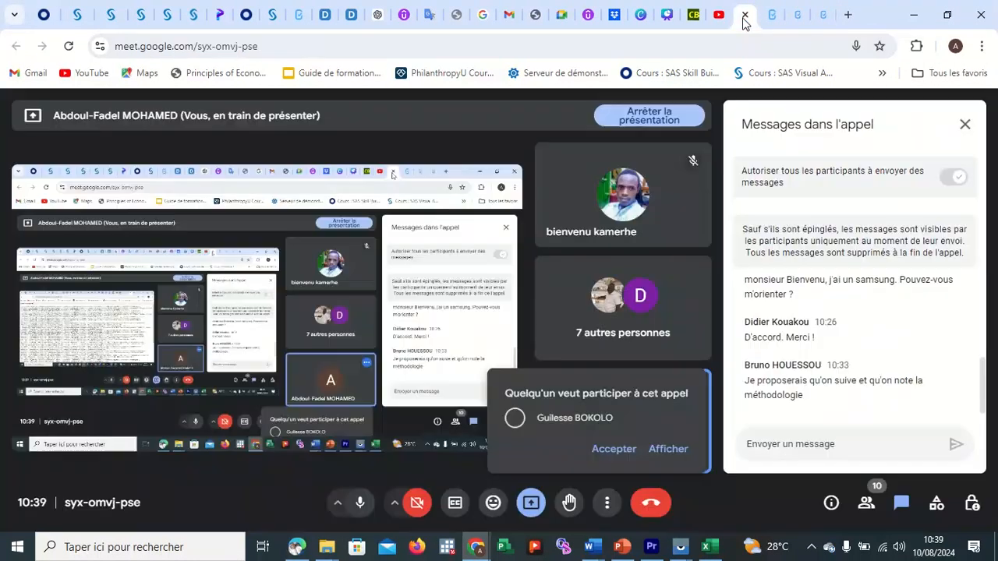
{"action": "left_click", "coordinate": [609, 446]}
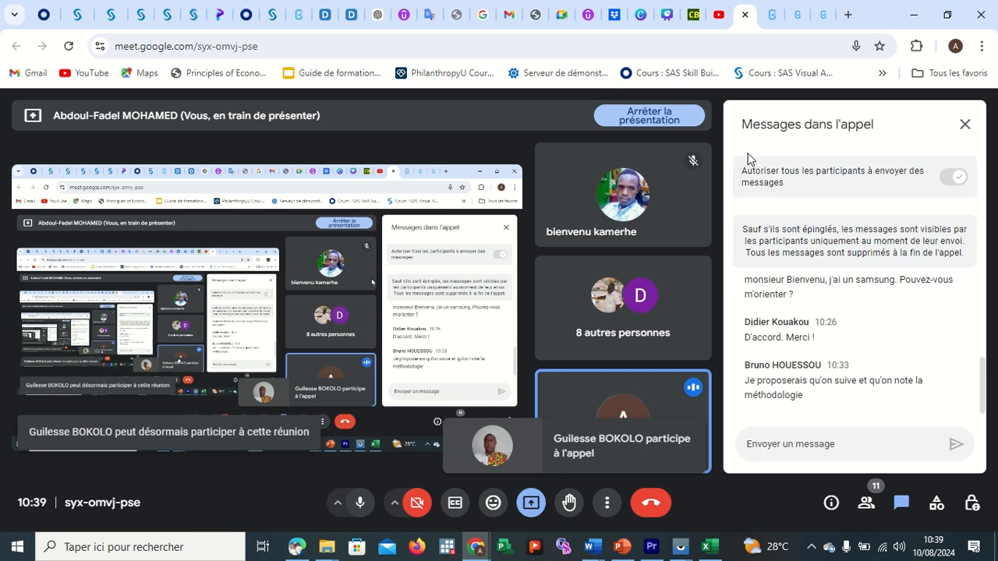
Return to the JSON data list and highlight the "ATELIER DE FORMATION EN KOBOTOOLBOX" title and the description of the second record
{"action": "left_click", "coordinate": [915, 19]}
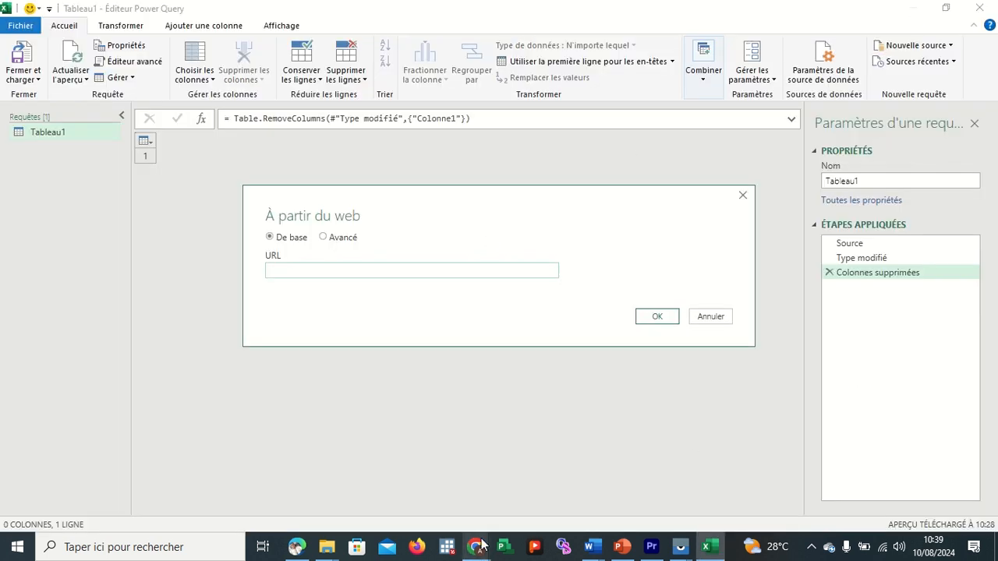
{"action": "mouse_move", "coordinate": [478, 545]}
{"action": "left_click", "coordinate": [433, 504]}
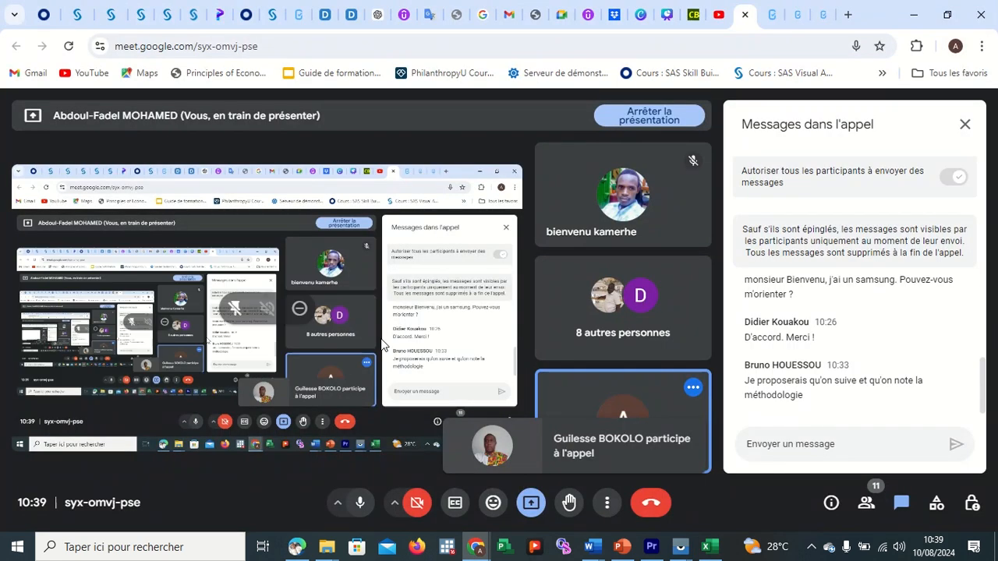
{"action": "left_click", "coordinate": [802, 26]}
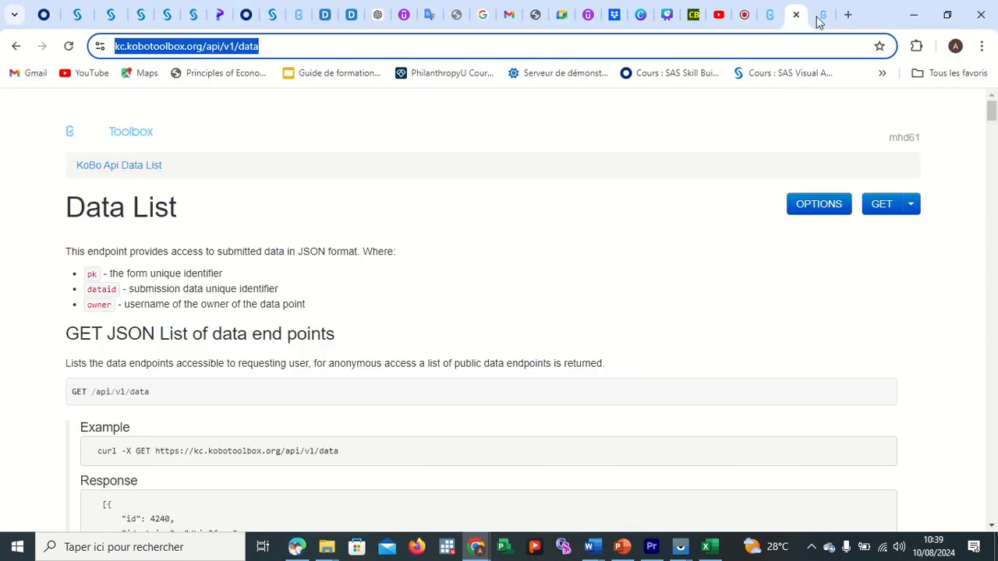
{"action": "left_click", "coordinate": [823, 15]}
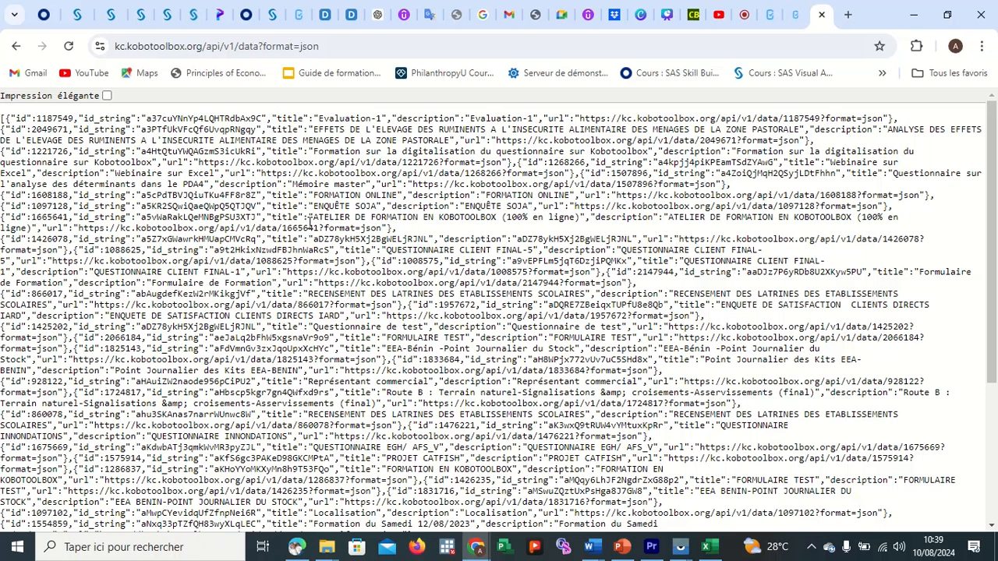
{"action": "left_click_drag", "start_coordinate": [309, 220], "coordinate": [571, 218]}
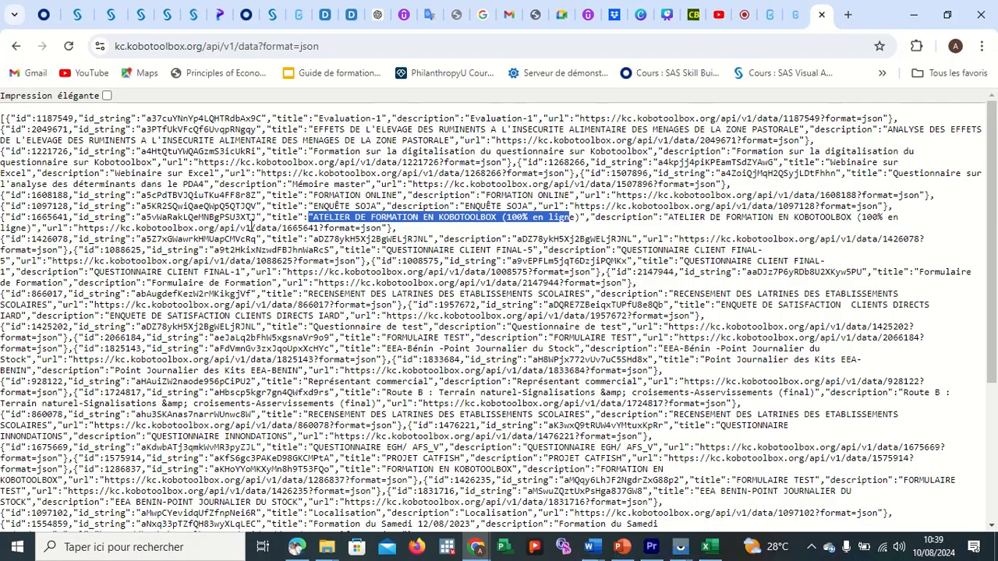
{"action": "left_click", "coordinate": [199, 162]}
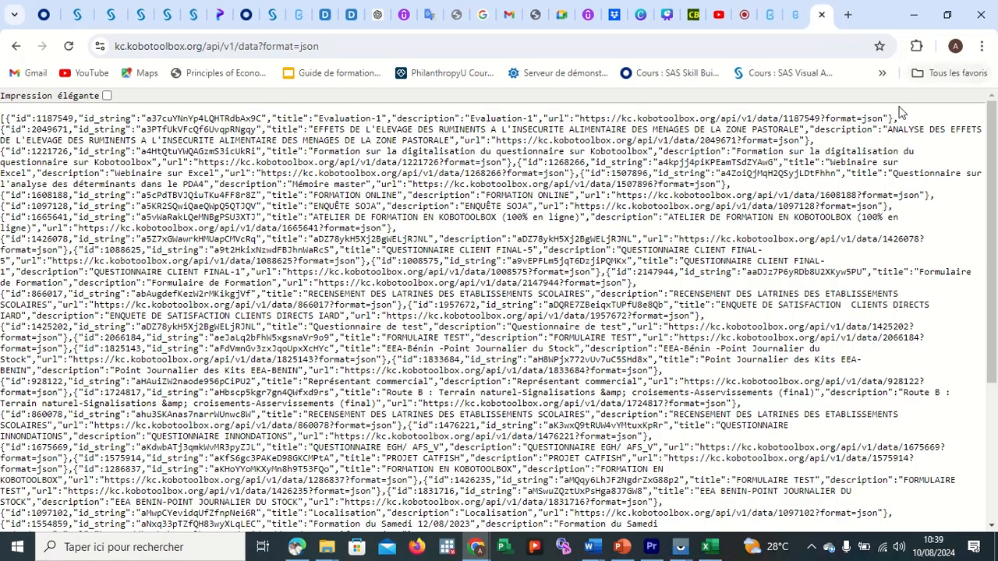
{"action": "left_click_drag", "start_coordinate": [883, 130], "coordinate": [456, 139]}
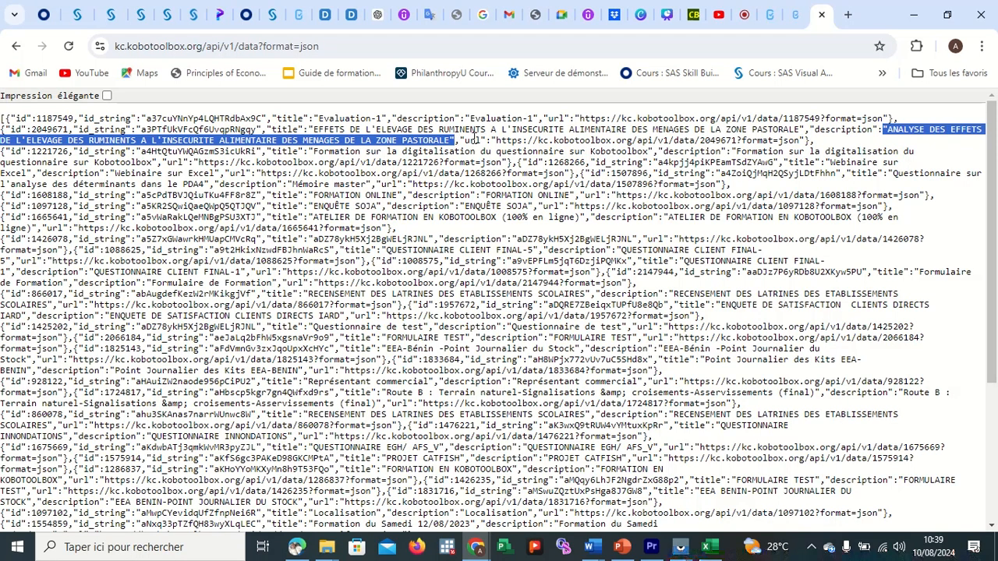
{"action": "left_click", "coordinate": [495, 150]}
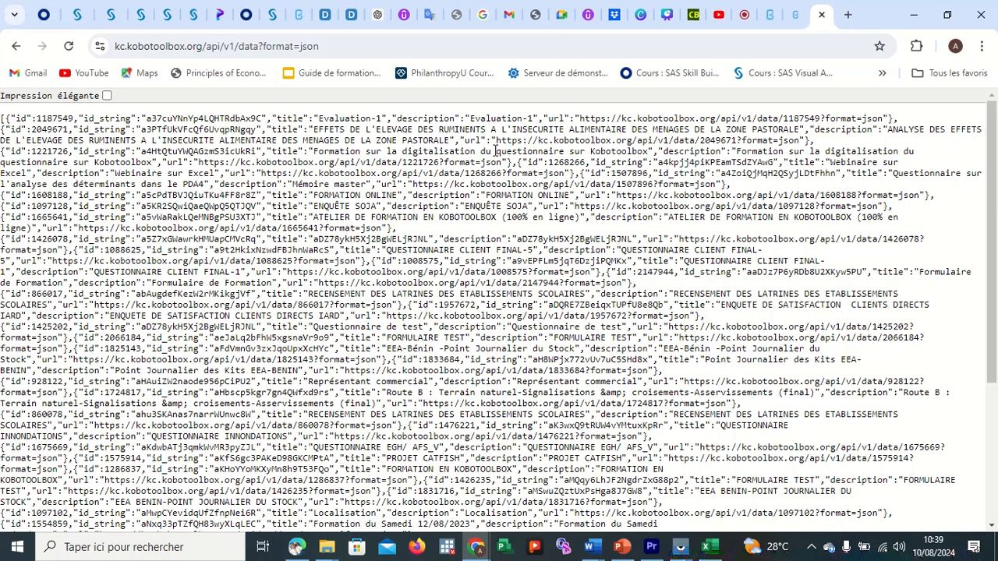
Check the project name in the KoboToolbox form editor, then examine the first record, Evaluation-1, in the JSON data list
{"action": "left_click", "coordinate": [802, 17]}
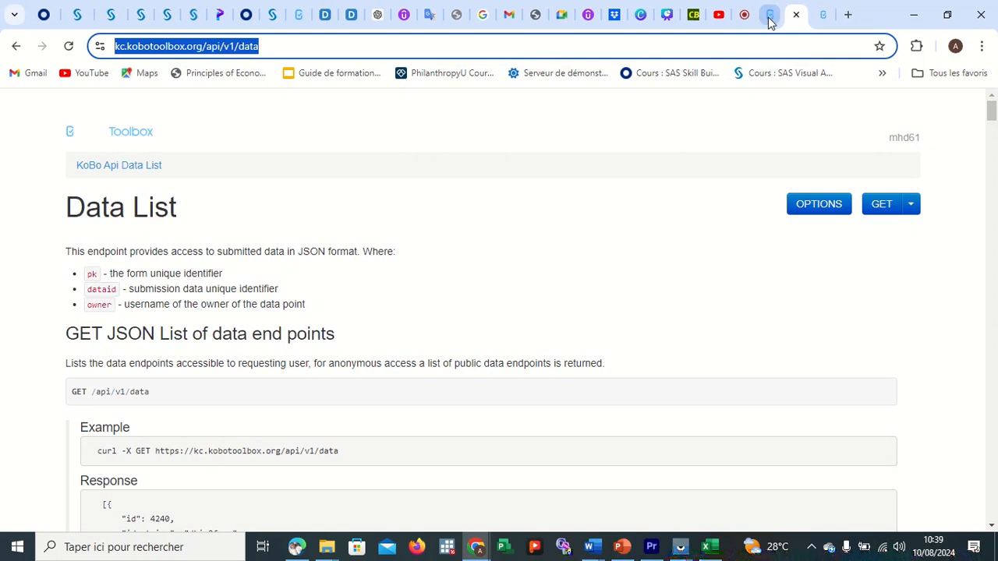
{"action": "left_click", "coordinate": [769, 17]}
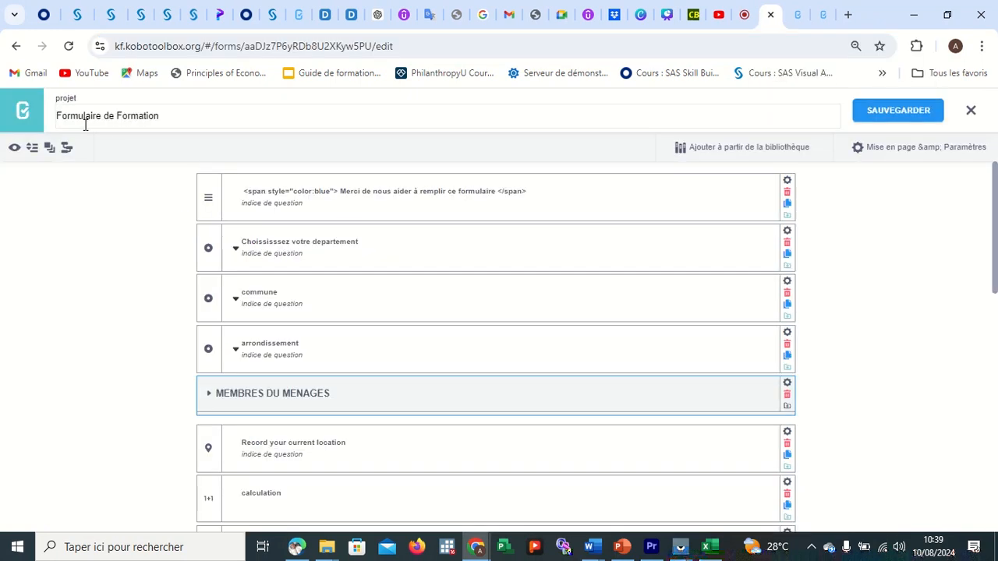
{"action": "left_click", "coordinate": [818, 17]}
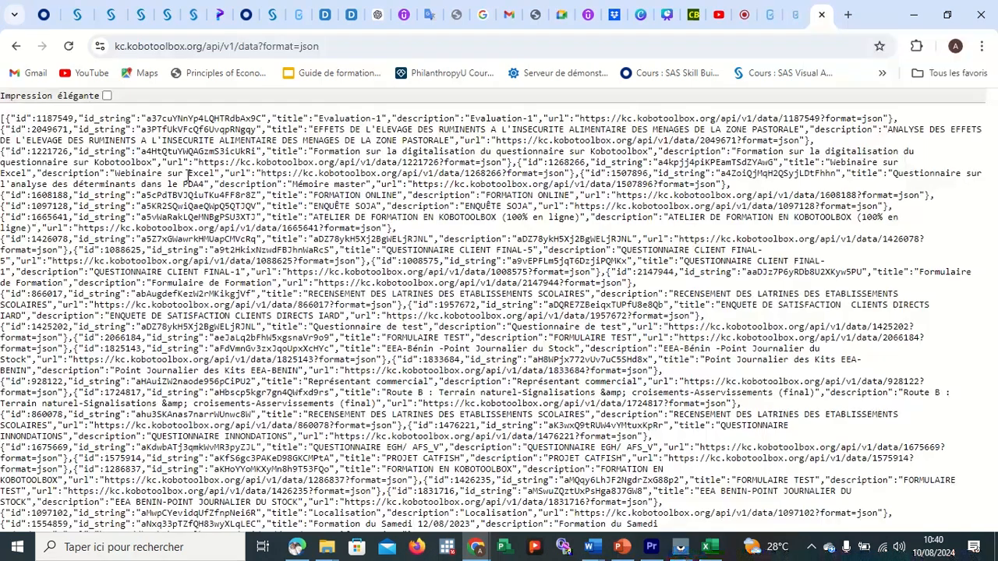
{"action": "triple_click", "coordinate": [425, 117]}
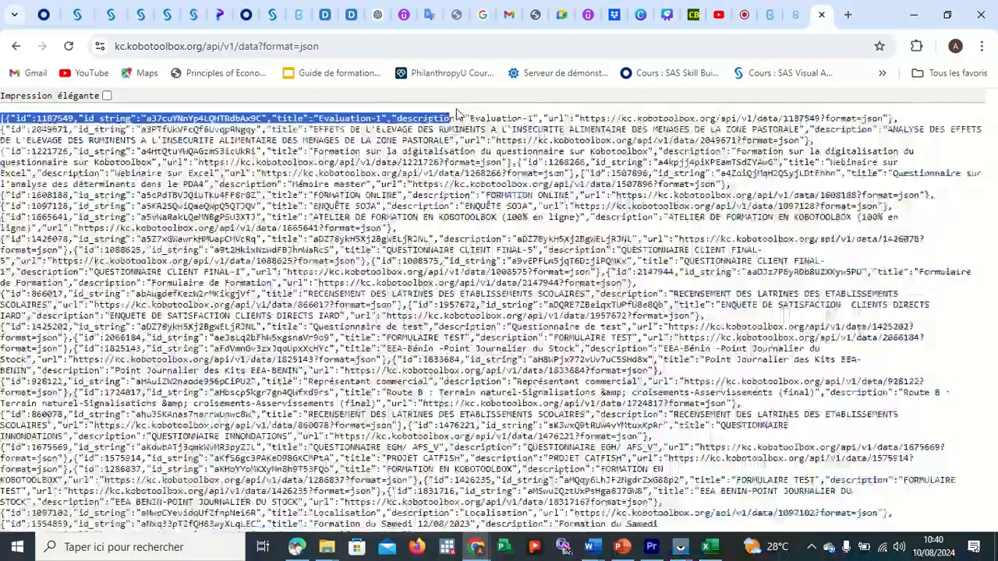
{"action": "left_click", "coordinate": [92, 140]}
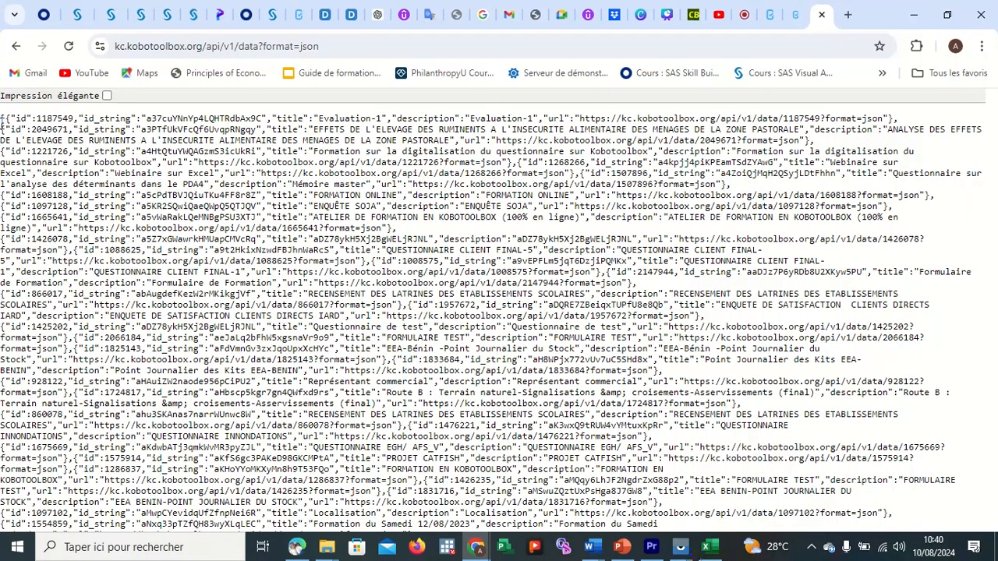
Highlight the form records from Evaluation-1 through Formulaire de Formation in the JSON data list, then clear the highlight
{"action": "left_click_drag", "start_coordinate": [3, 121], "coordinate": [404, 232]}
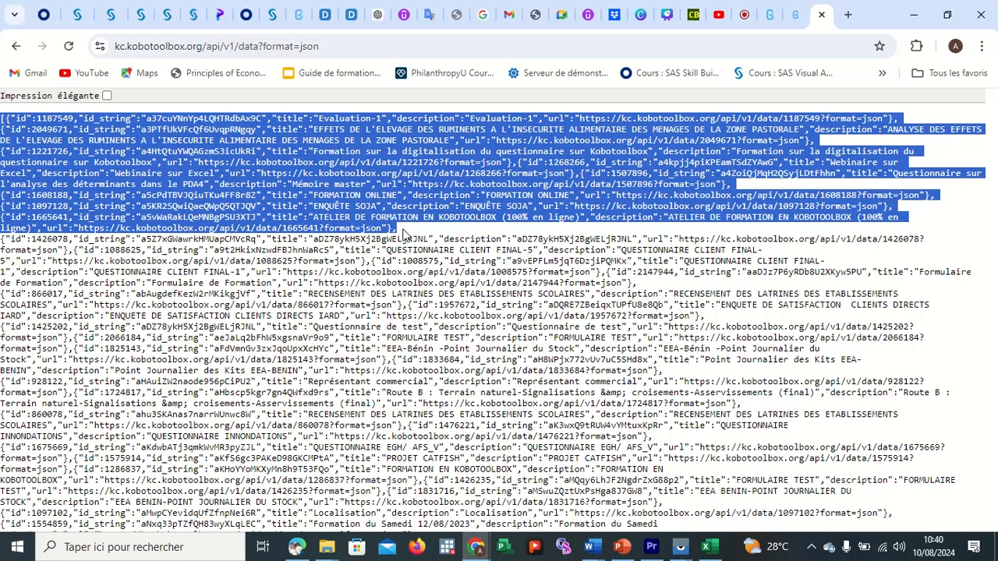
{"action": "left_click_drag", "start_coordinate": [403, 232], "coordinate": [587, 283]}
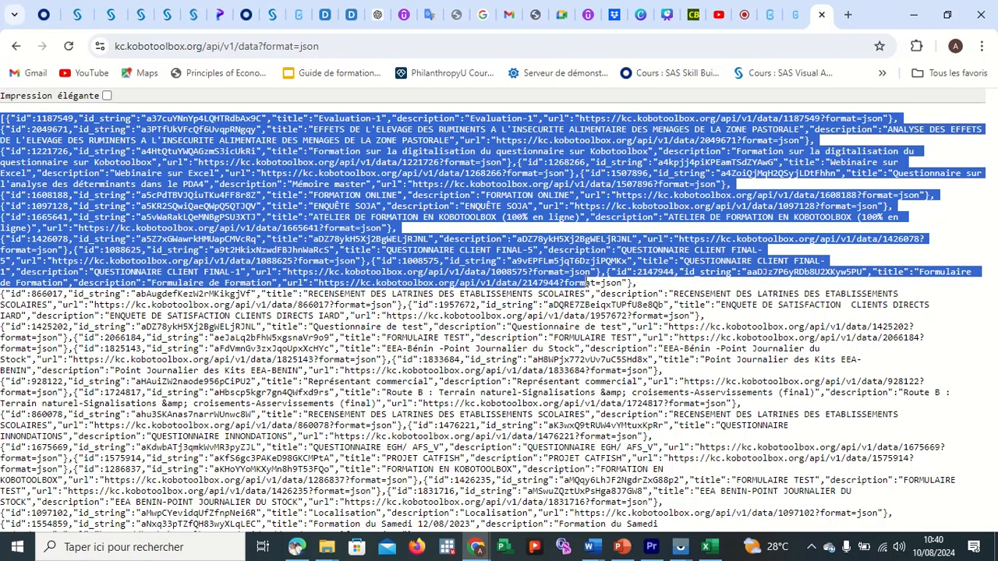
{"action": "left_click", "coordinate": [919, 285]}
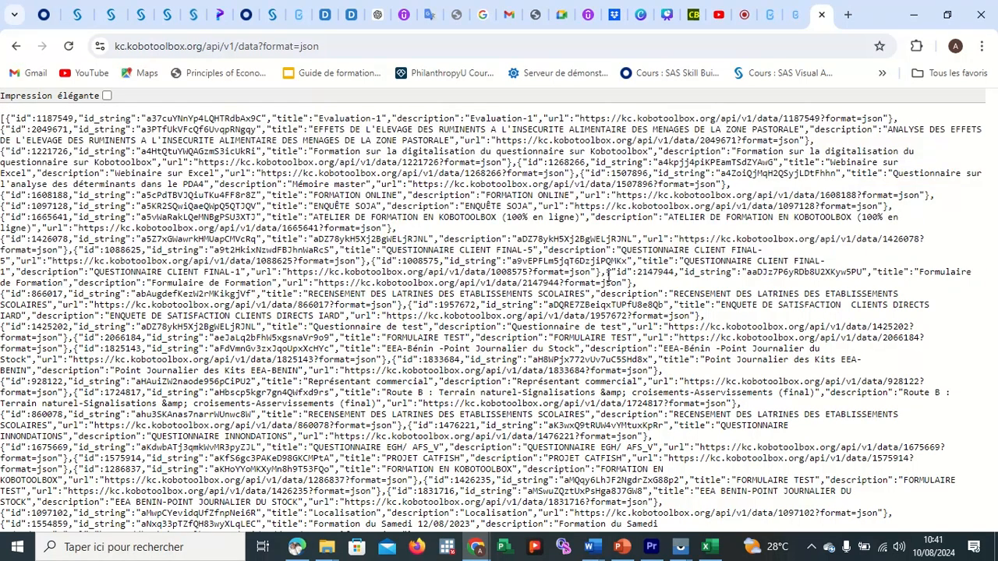
Locate the Formulaire de Formation record and copy its data URL, leaving out the format=json ending
{"action": "left_click_drag", "start_coordinate": [607, 272], "coordinate": [634, 282]}
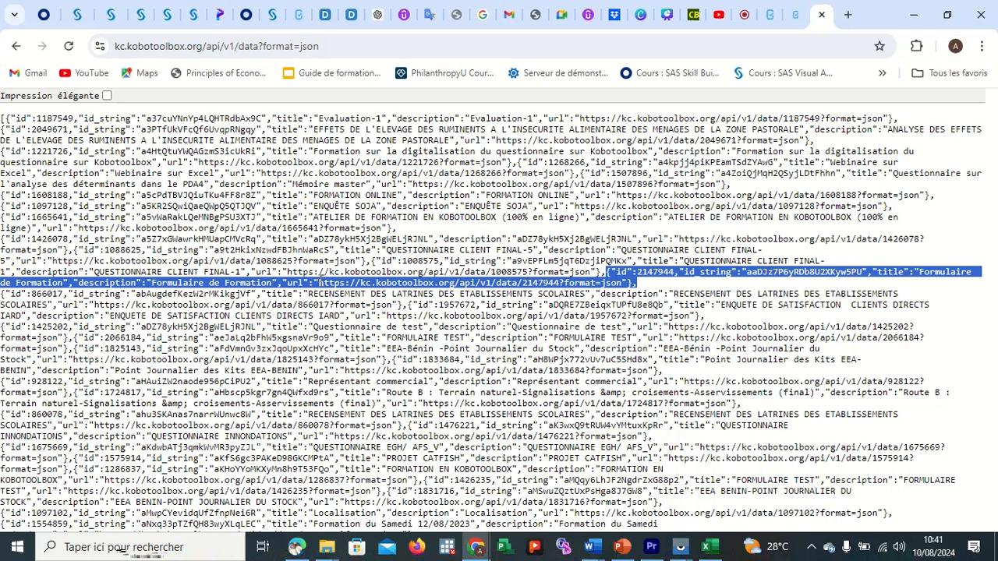
{"action": "left_click", "coordinate": [340, 274]}
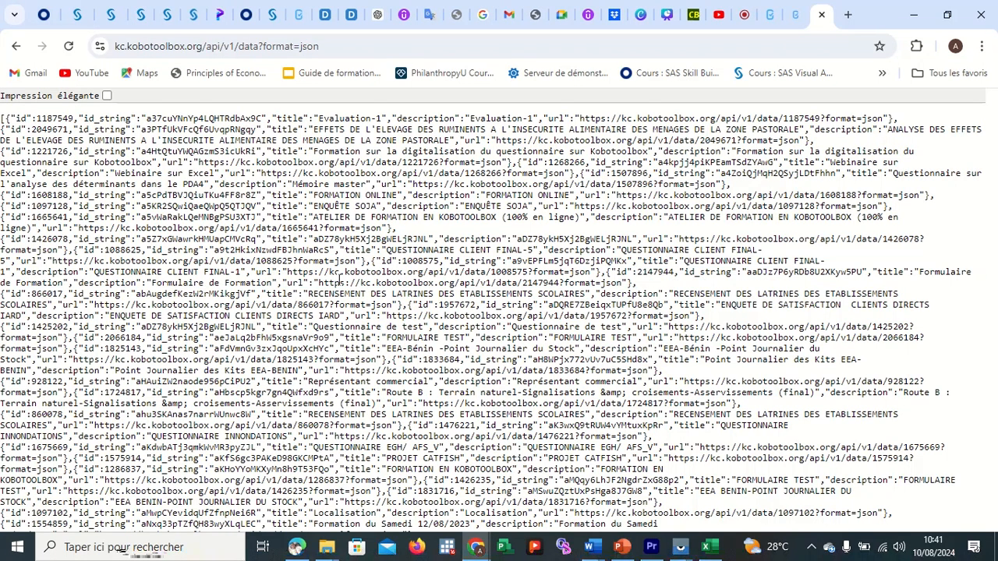
{"action": "left_click_drag", "start_coordinate": [320, 283], "coordinate": [567, 284]}
{"action": "key", "text": "ctrl+c"}
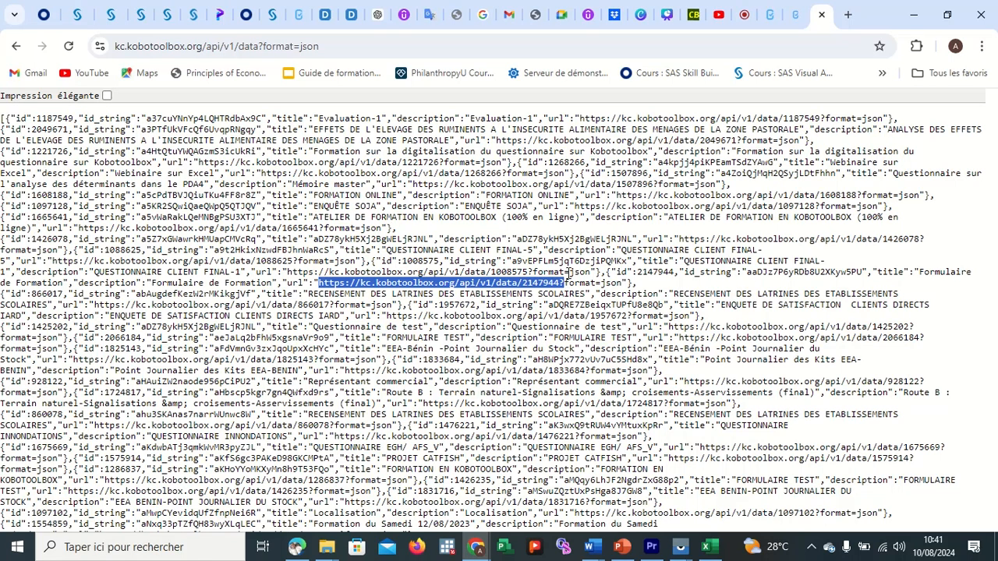
{"action": "mouse_move", "coordinate": [712, 548]}
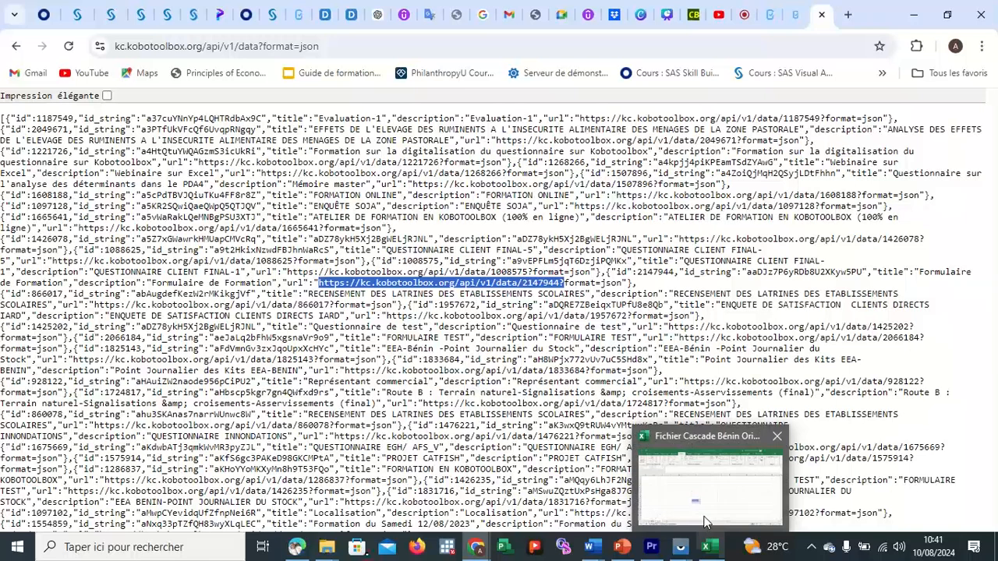
{"action": "left_click", "coordinate": [707, 522]}
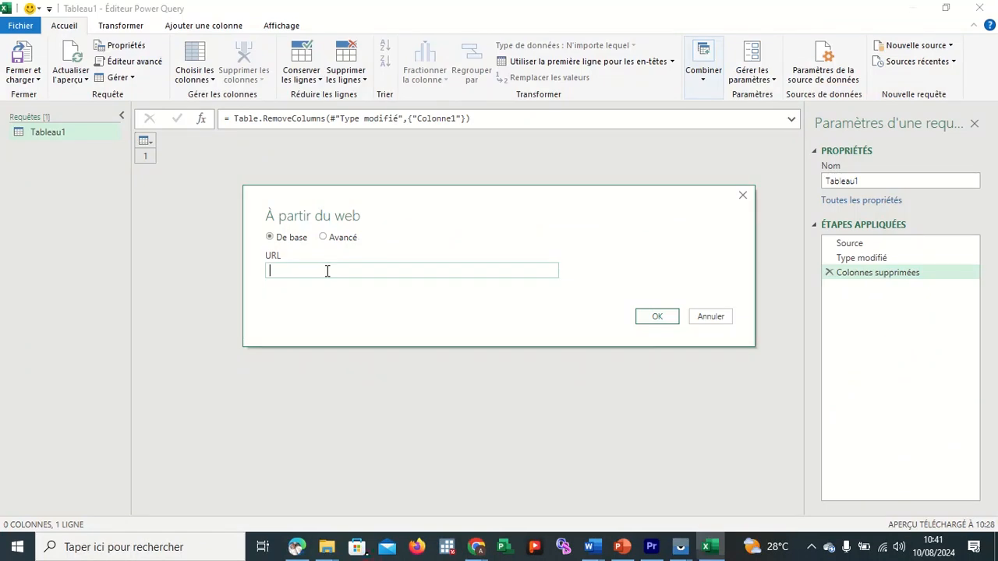
{"action": "key", "text": "ctrl+v"}
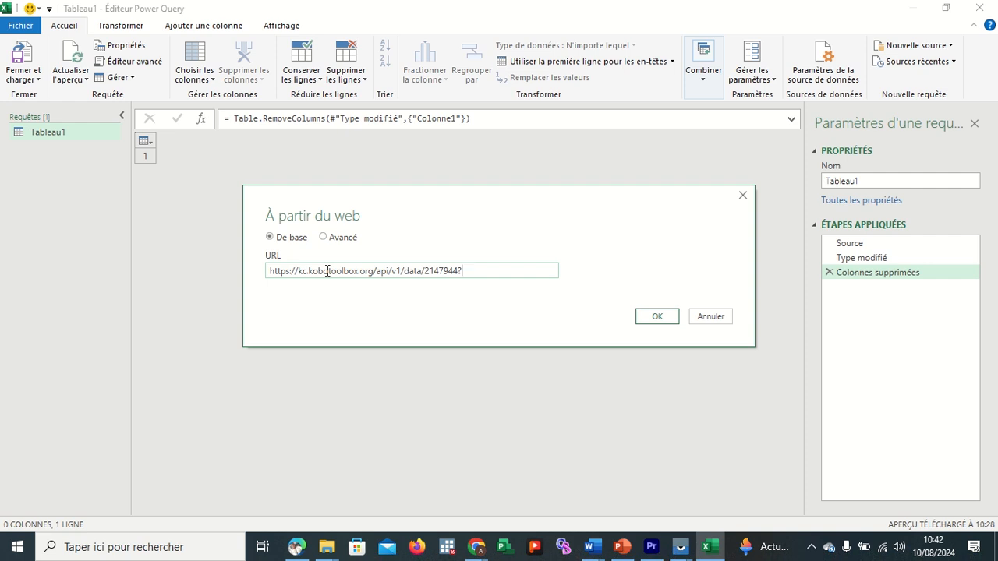
{"action": "key", "text": "BackSpace"}
{"action": "type", "text": ".xlsx"}
{"action": "left_click", "coordinate": [663, 315]}
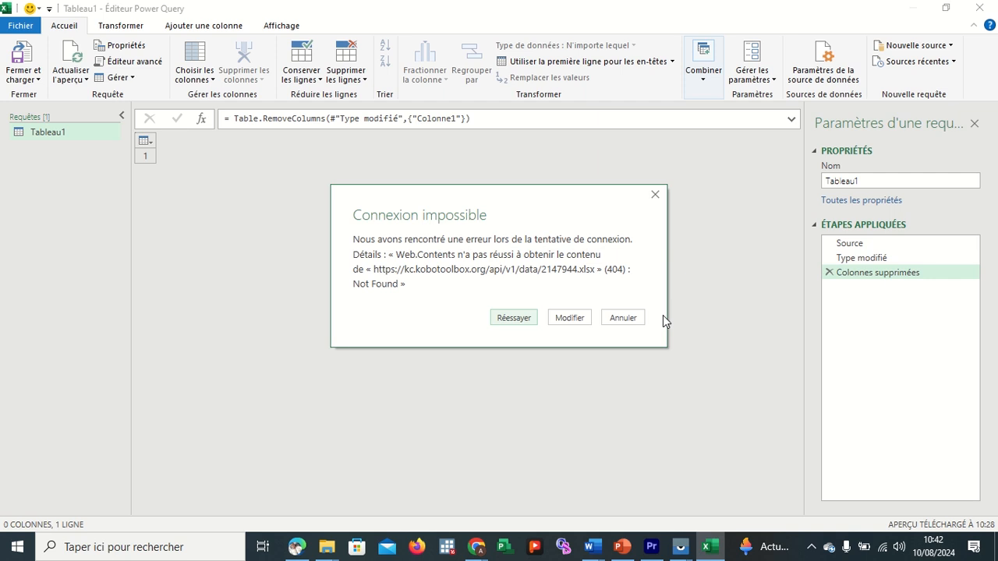
{"action": "left_click", "coordinate": [516, 318]}
Go back to Formulaire de Formation in KoboToolbox, save the form and close its editor
{"action": "mouse_move", "coordinate": [477, 546]}
{"action": "left_click", "coordinate": [449, 515]}
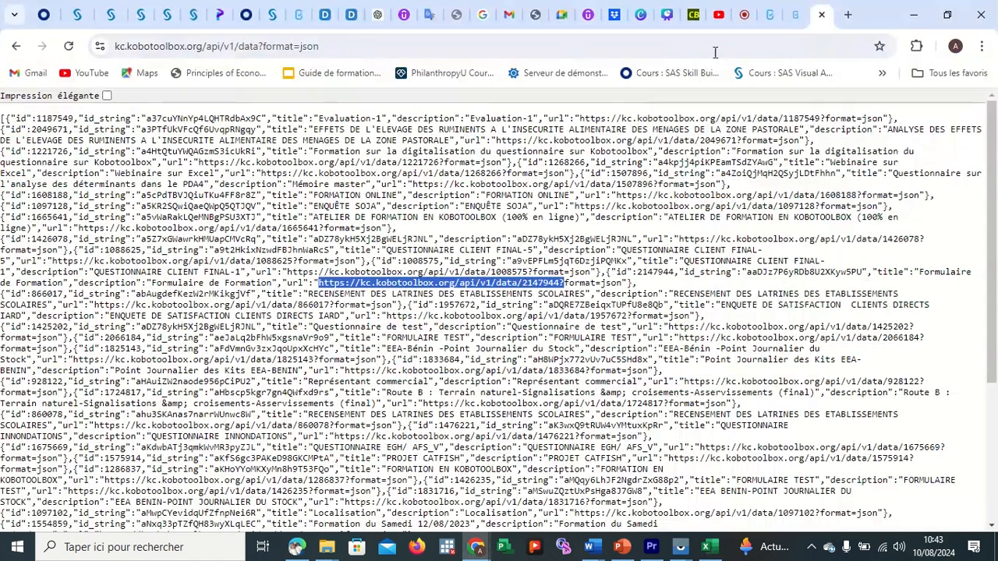
{"action": "left_click", "coordinate": [770, 15]}
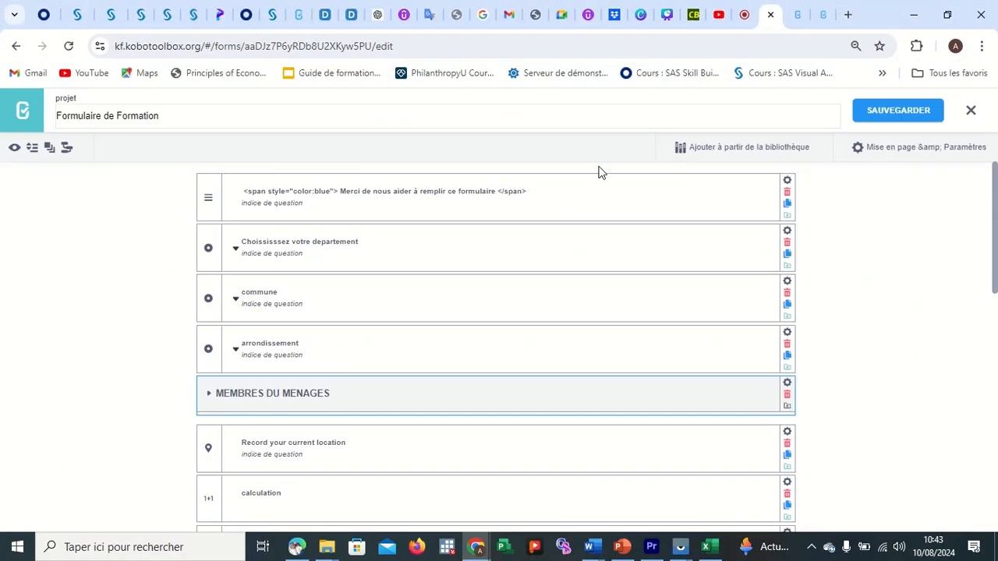
{"action": "left_click", "coordinate": [910, 112]}
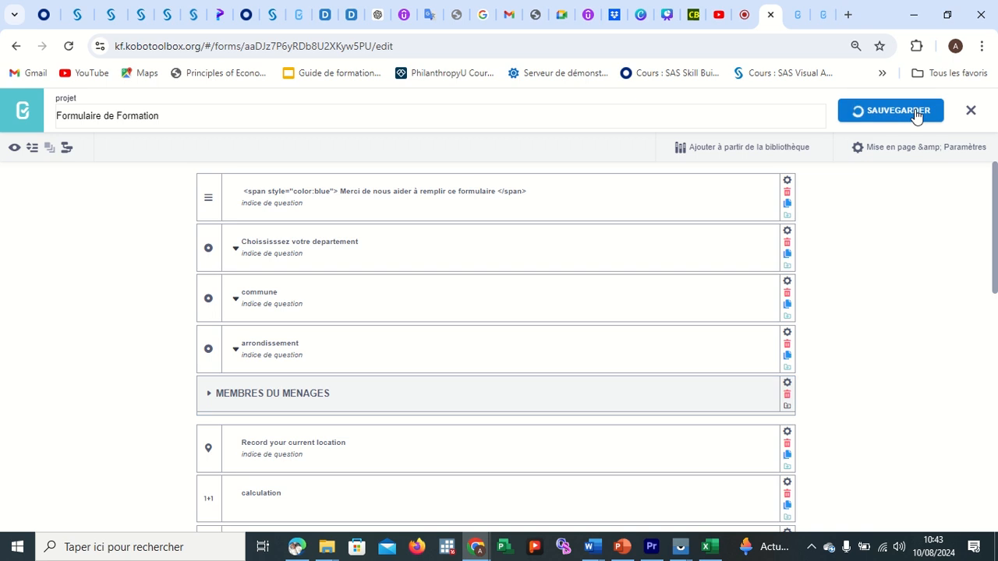
{"action": "left_click", "coordinate": [970, 113]}
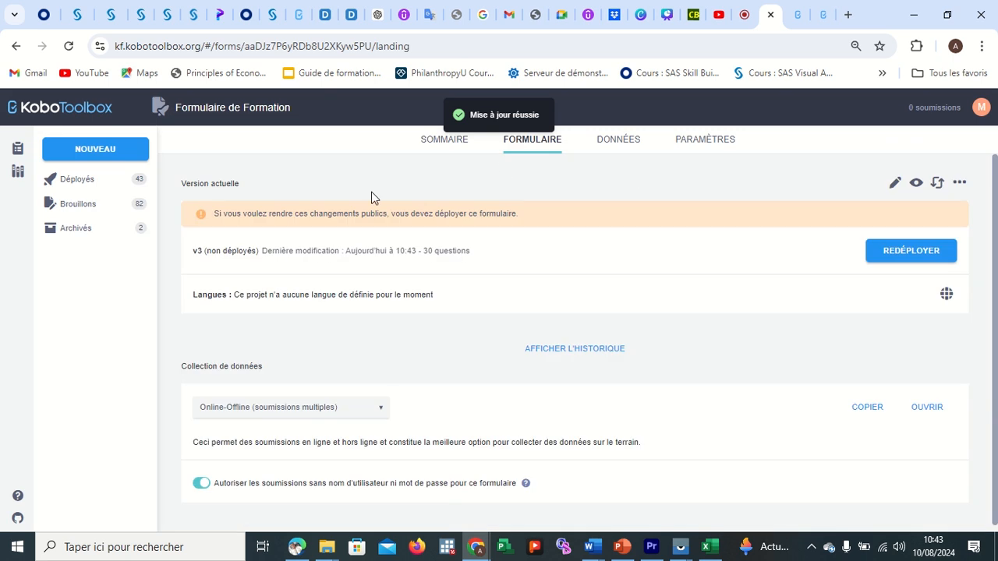
In the project's sharing settings, allow anyone to view the submissions of this form
{"action": "left_click", "coordinate": [709, 145]}
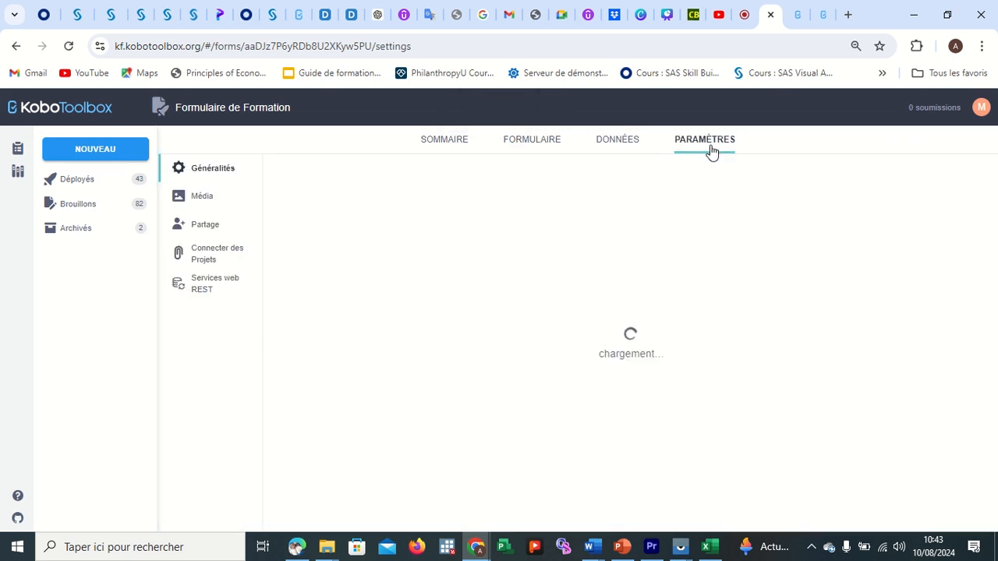
{"action": "left_click", "coordinate": [217, 226]}
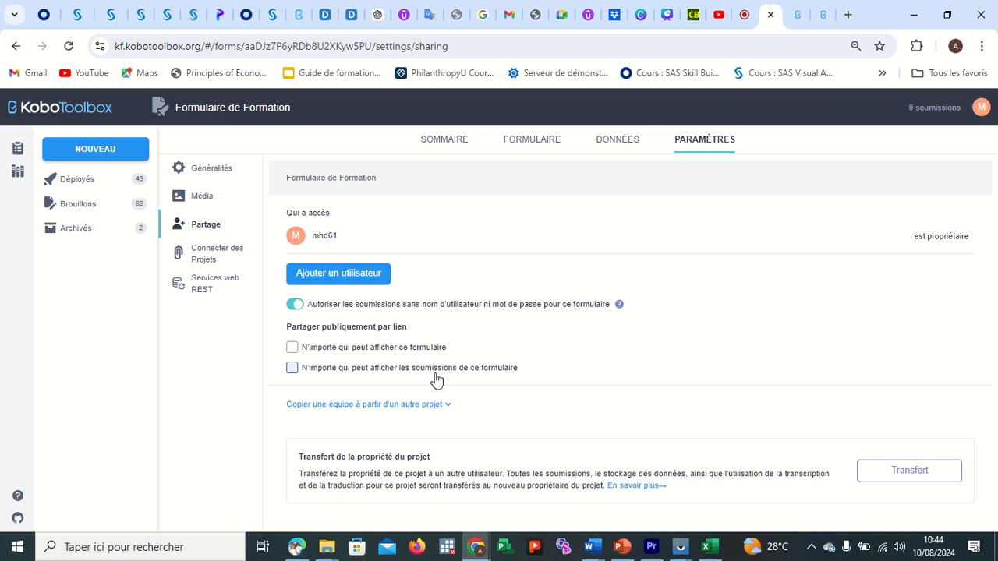
{"action": "left_click", "coordinate": [293, 368]}
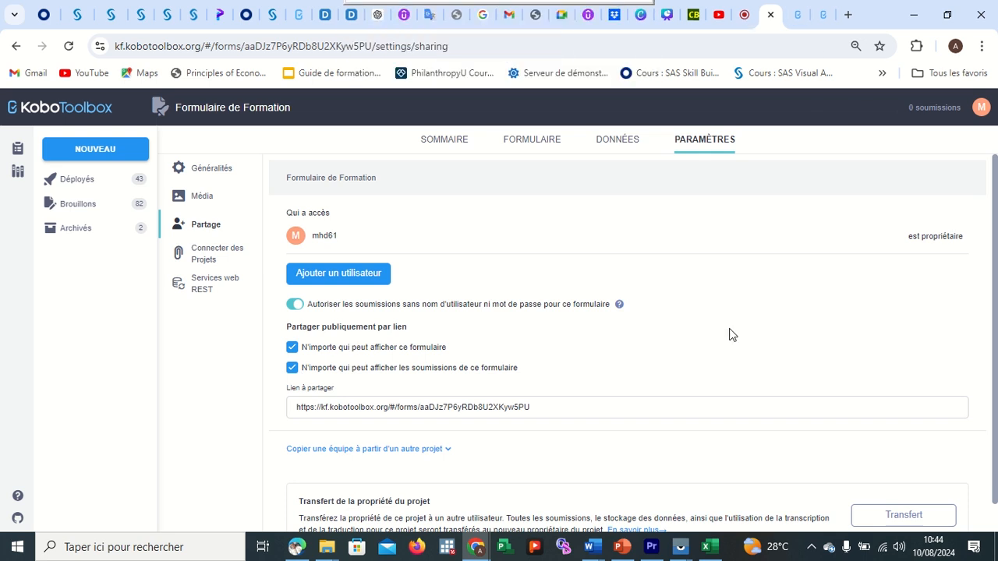
Return to the Power Query editor and retry the connection to the 2147944.xlsx web source
{"action": "mouse_move", "coordinate": [709, 547]}
{"action": "left_click", "coordinate": [709, 493]}
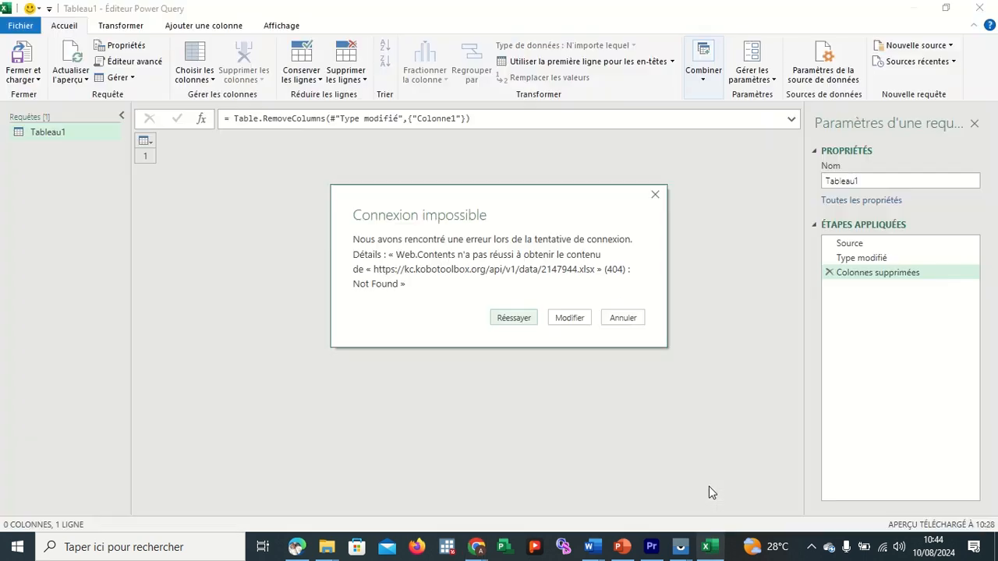
{"action": "left_click", "coordinate": [515, 318]}
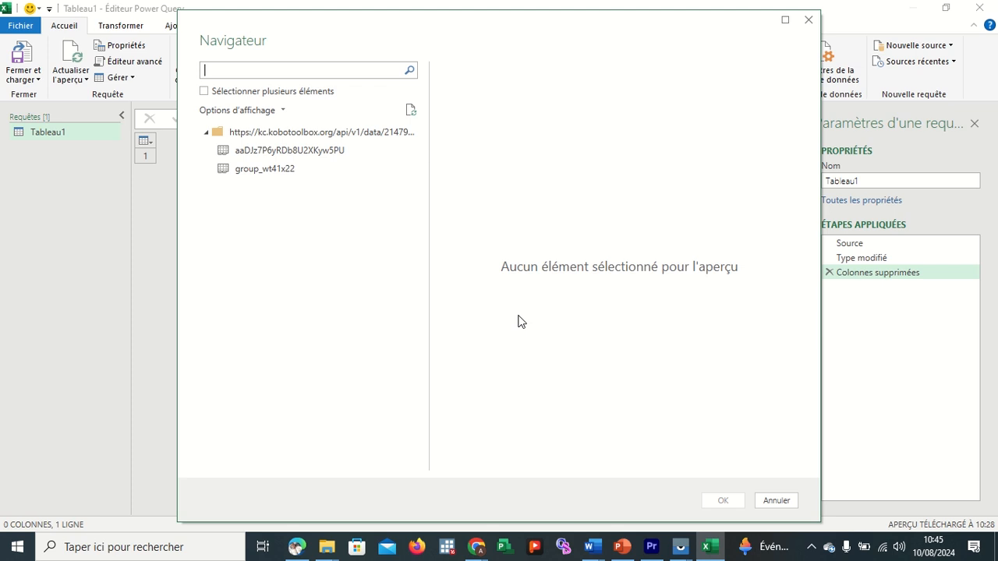
Preview both tables in the Navigator, enable multiple selection, and import aaDJz7P6yRDb8U2XKyw5PU and group_wt41x22 as queries
{"action": "left_click", "coordinate": [236, 153]}
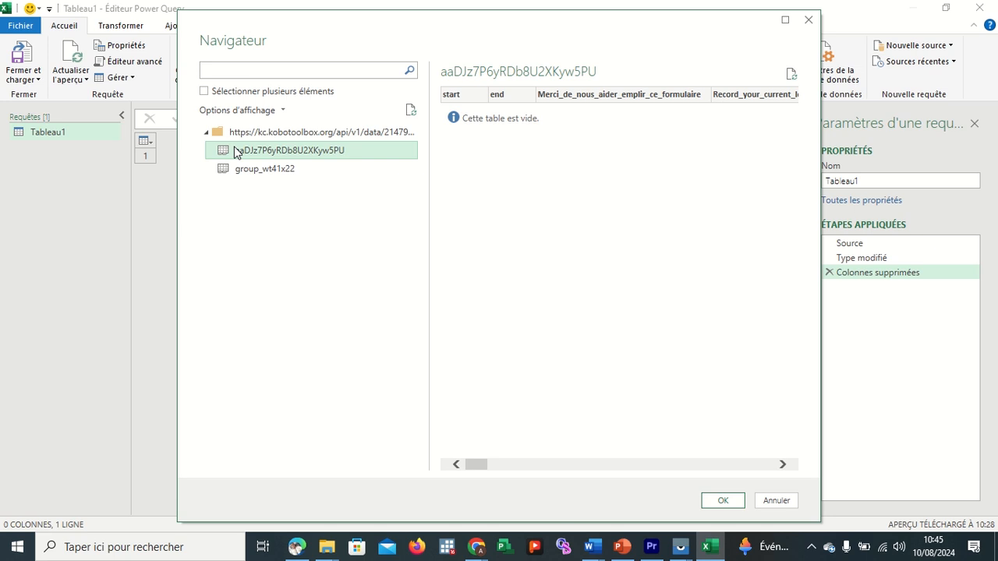
{"action": "left_click", "coordinate": [256, 172]}
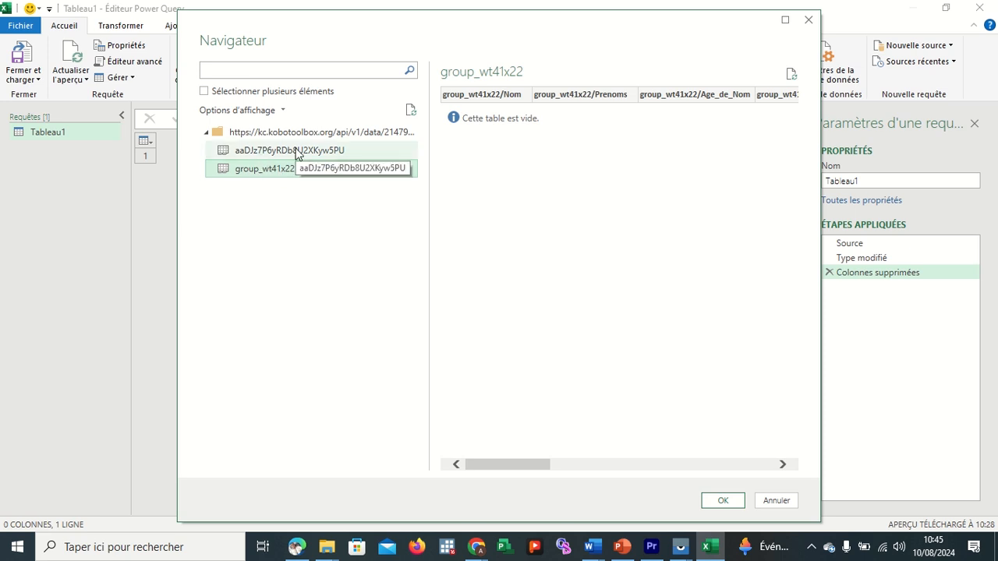
{"action": "left_click", "coordinate": [204, 91]}
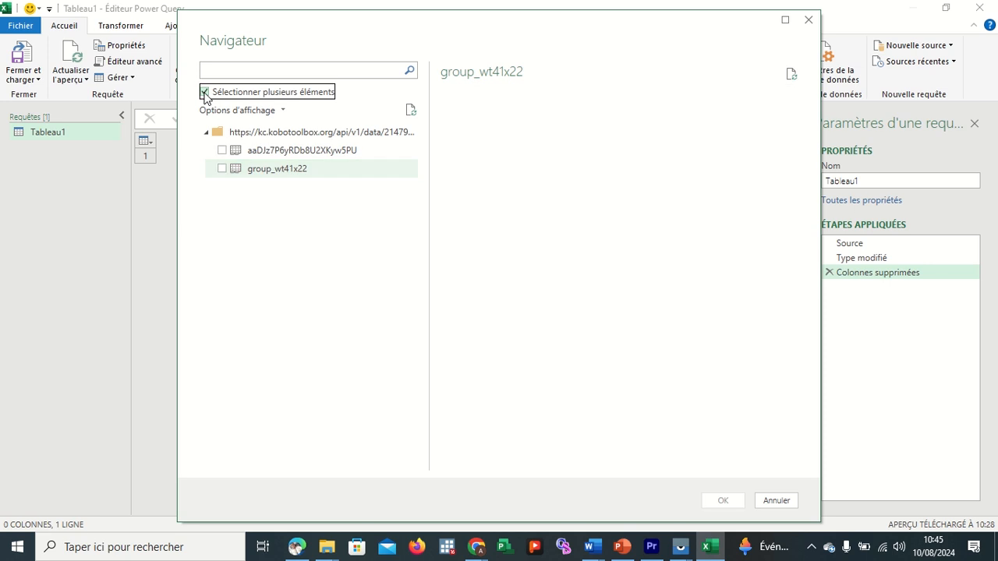
{"action": "left_click", "coordinate": [222, 150]}
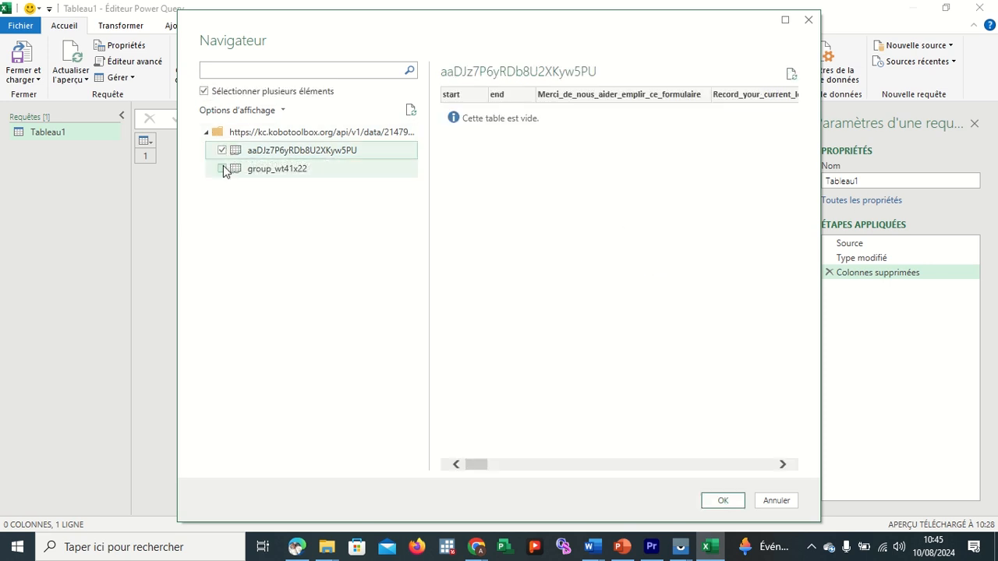
{"action": "left_click", "coordinate": [223, 169]}
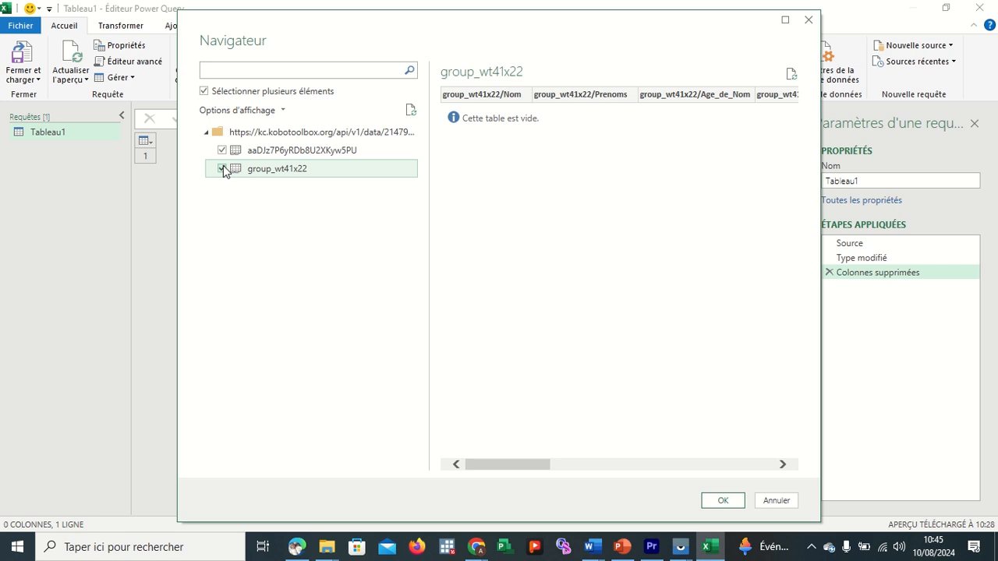
{"action": "left_click", "coordinate": [722, 501]}
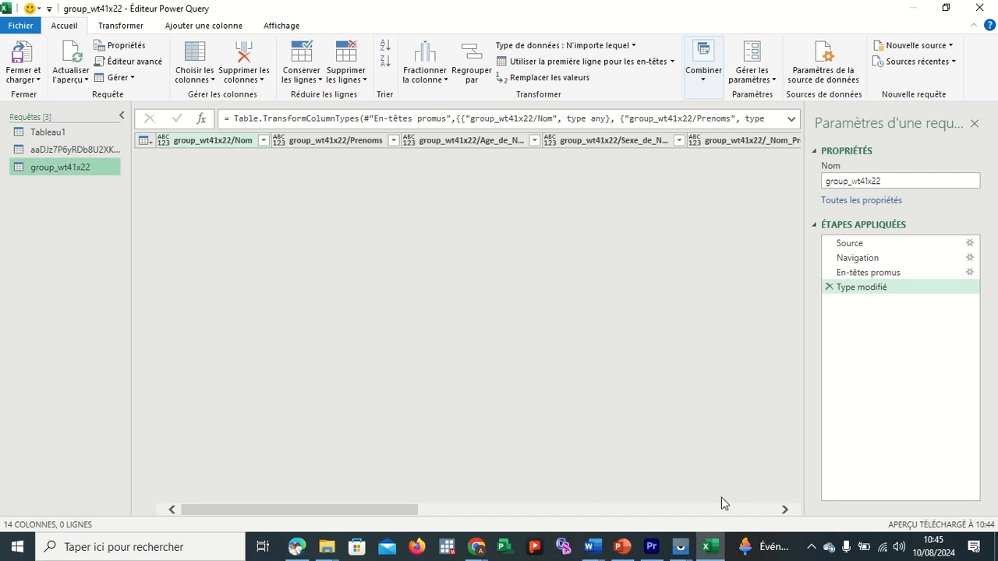
Look through the column headers of the aaDJz7P6yRDb8U2XKyw5PU query
{"action": "left_click", "coordinate": [77, 151]}
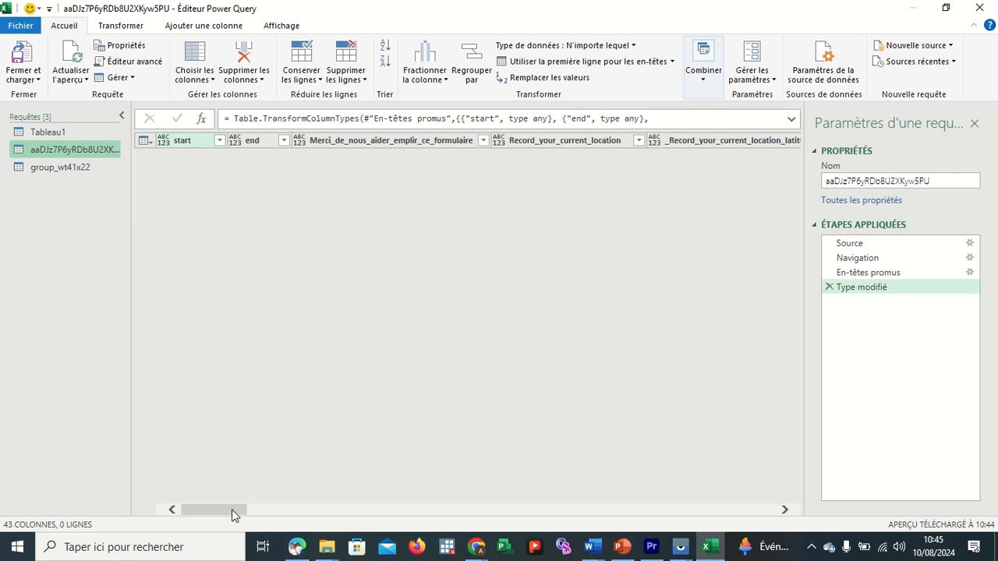
{"action": "left_click_drag", "start_coordinate": [231, 510], "coordinate": [350, 507]}
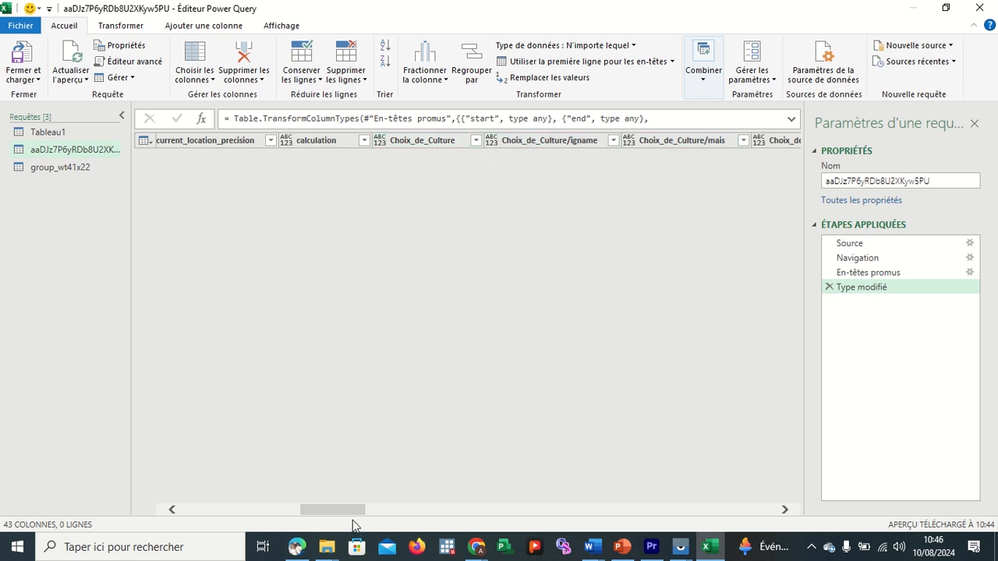
{"action": "left_click_drag", "start_coordinate": [354, 513], "coordinate": [519, 492]}
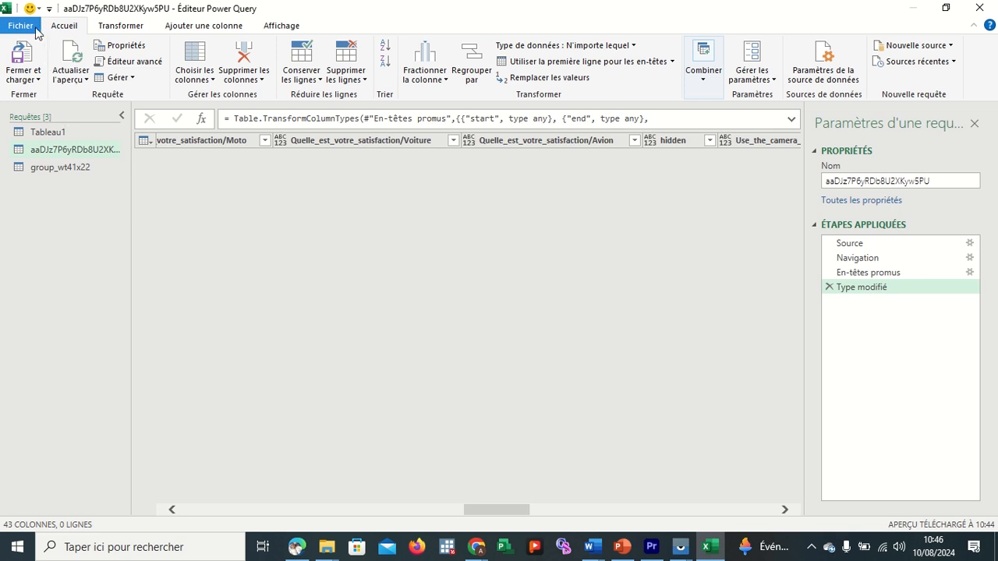
Close Power Query and load the queries into the workbook, then hide the list of workbook queries
{"action": "left_click", "coordinate": [39, 79]}
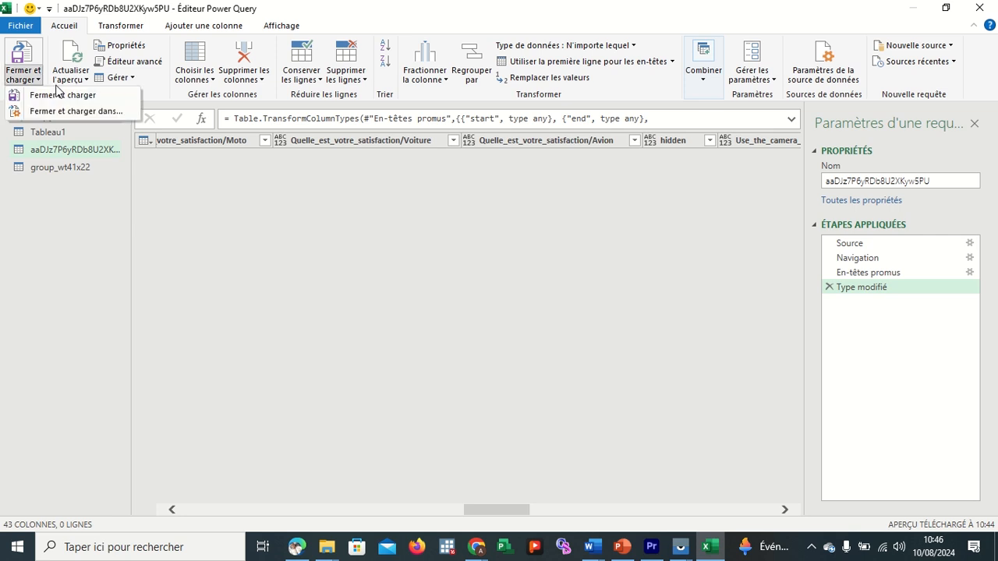
{"action": "left_click", "coordinate": [66, 93]}
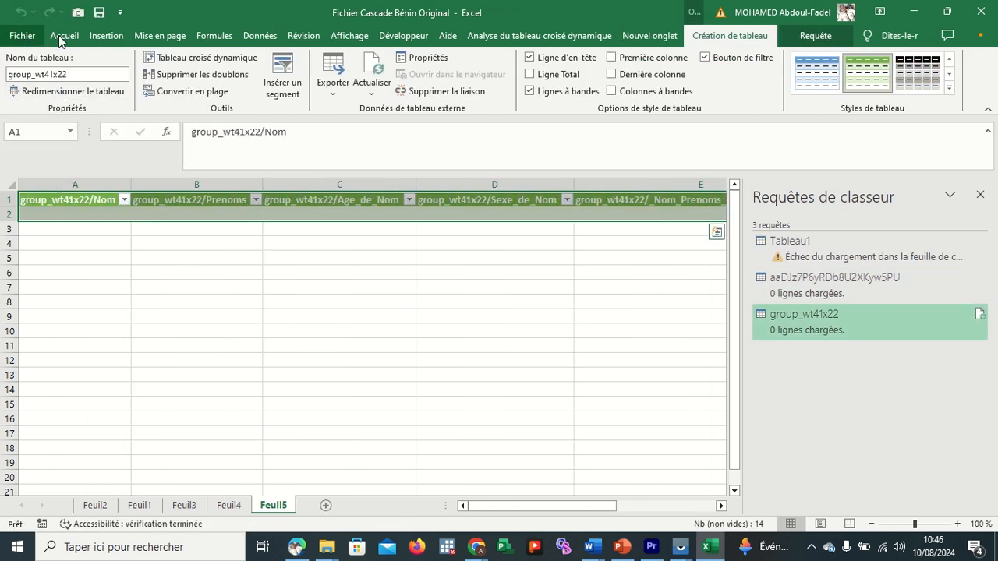
{"action": "left_click", "coordinate": [292, 269]}
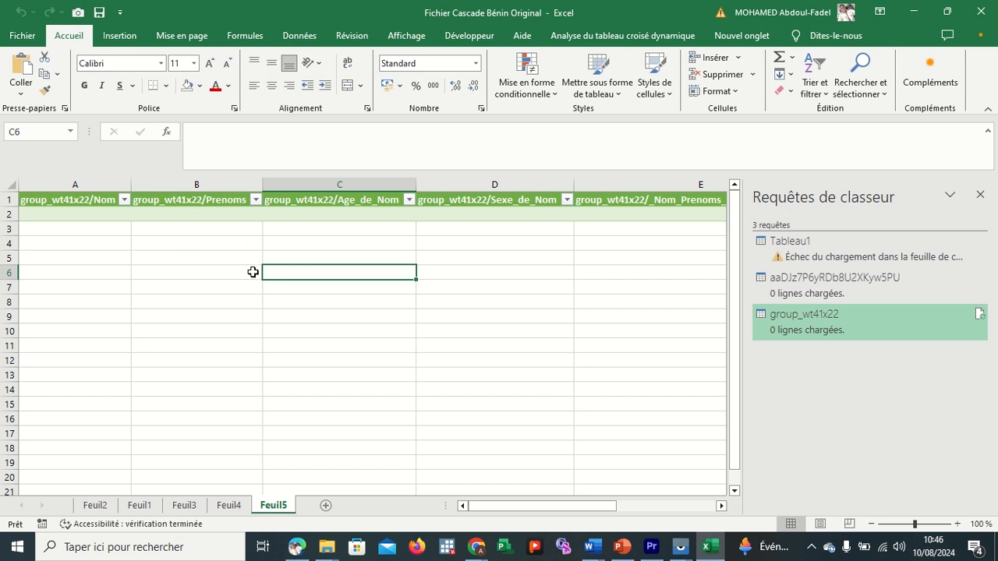
{"action": "left_click", "coordinate": [203, 304]}
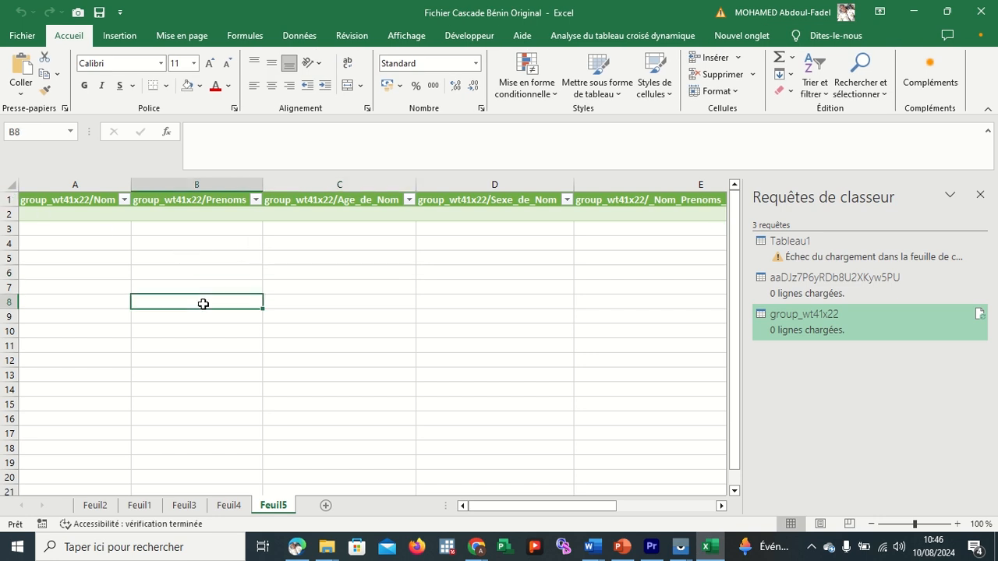
{"action": "left_click", "coordinate": [981, 195]}
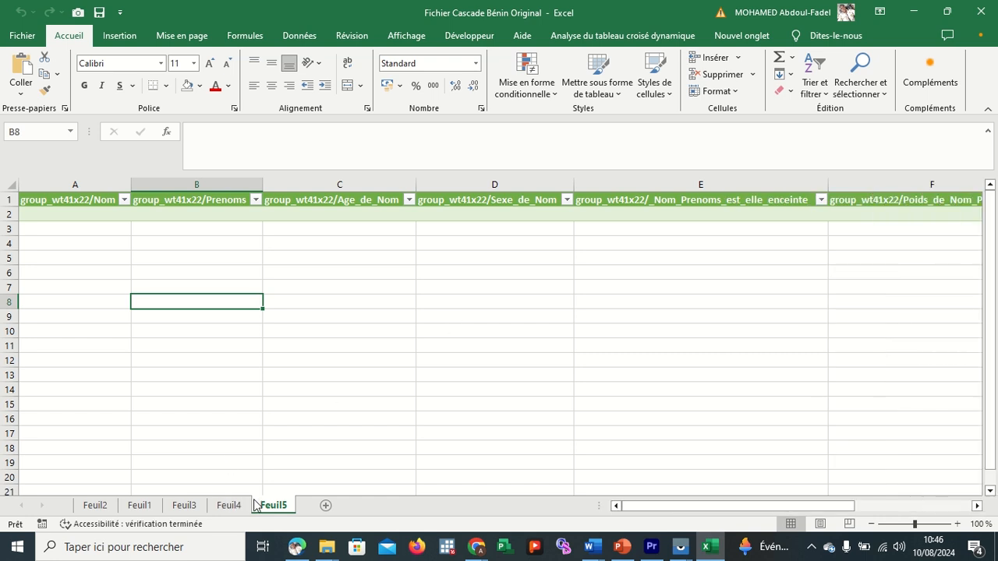
Check the contents of sheets Feuil4, Feuil3 and Feuil2
{"action": "left_click", "coordinate": [222, 506]}
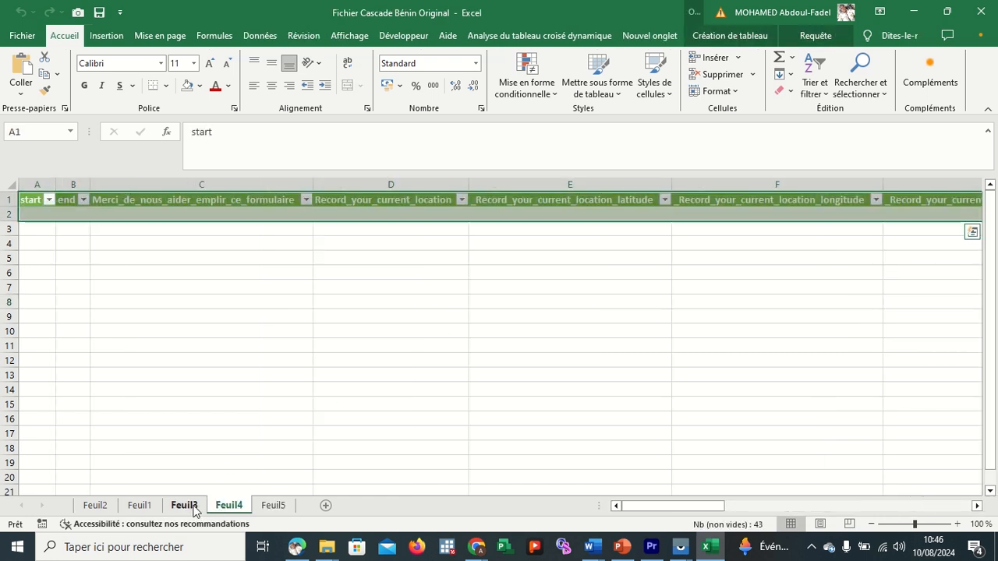
{"action": "left_click", "coordinate": [194, 508]}
{"action": "left_click", "coordinate": [101, 508]}
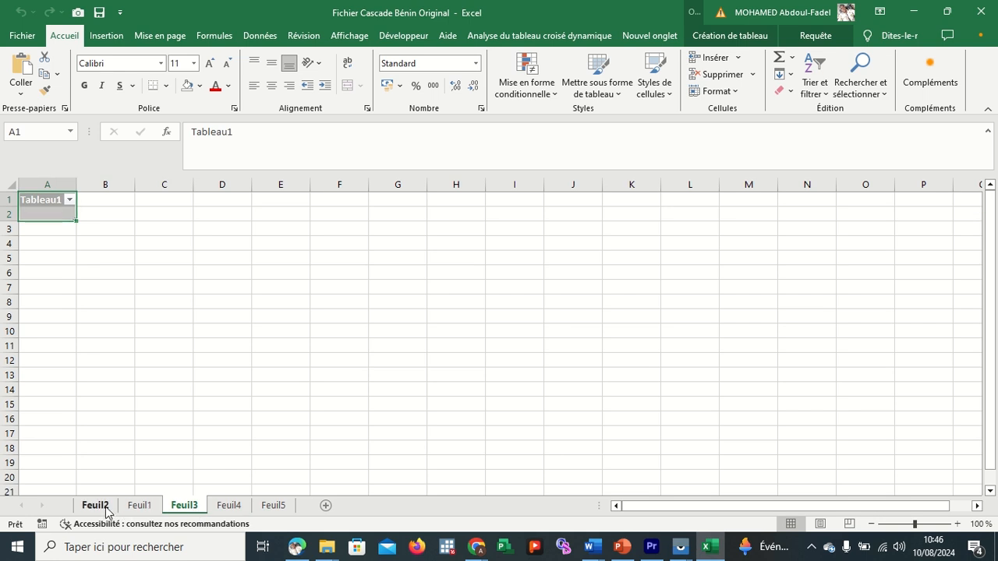
Delete the sheets Feuil1 and Feuil3 from the workbook
{"action": "left_click", "coordinate": [141, 510]}
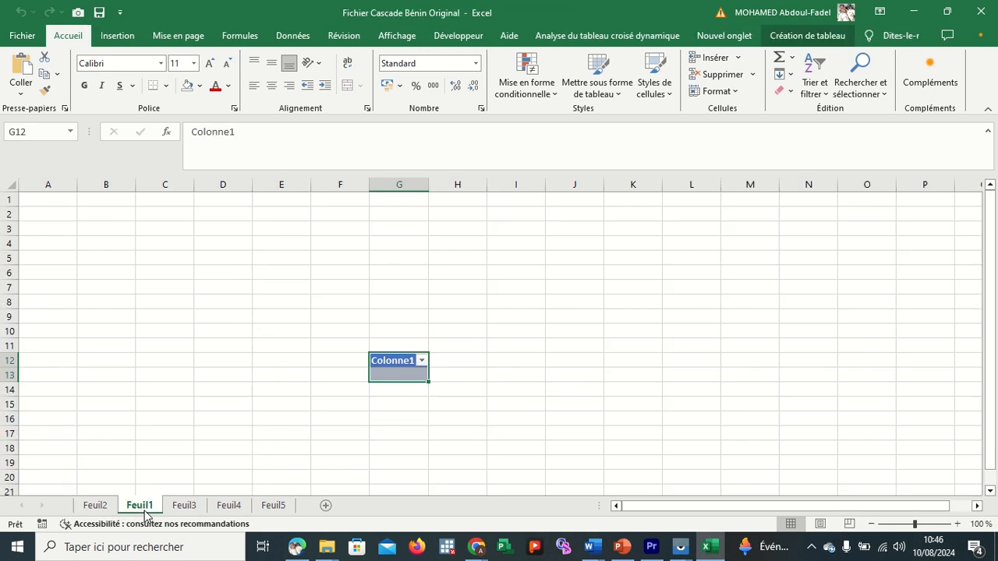
{"action": "right_click", "coordinate": [145, 514]}
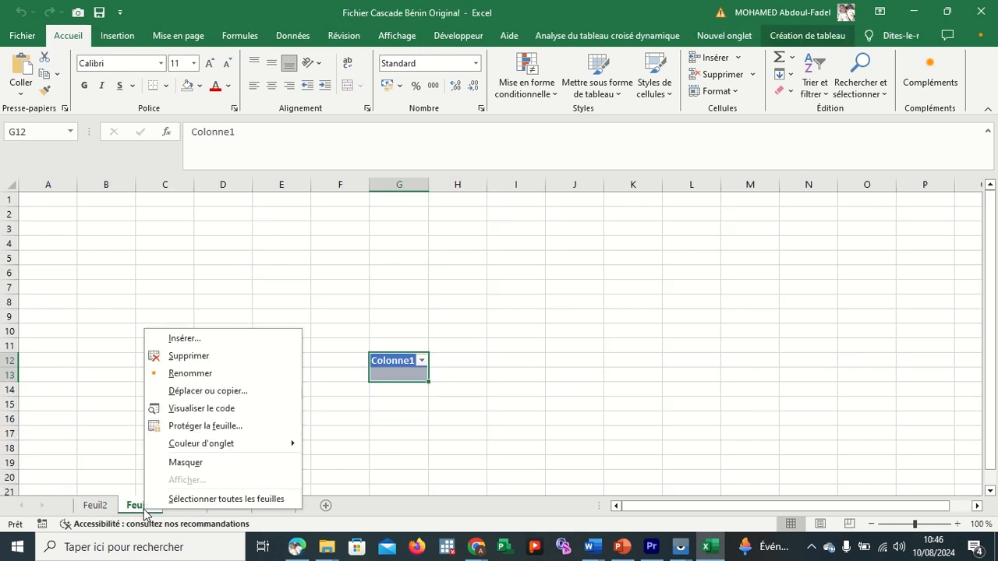
{"action": "left_click", "coordinate": [185, 357]}
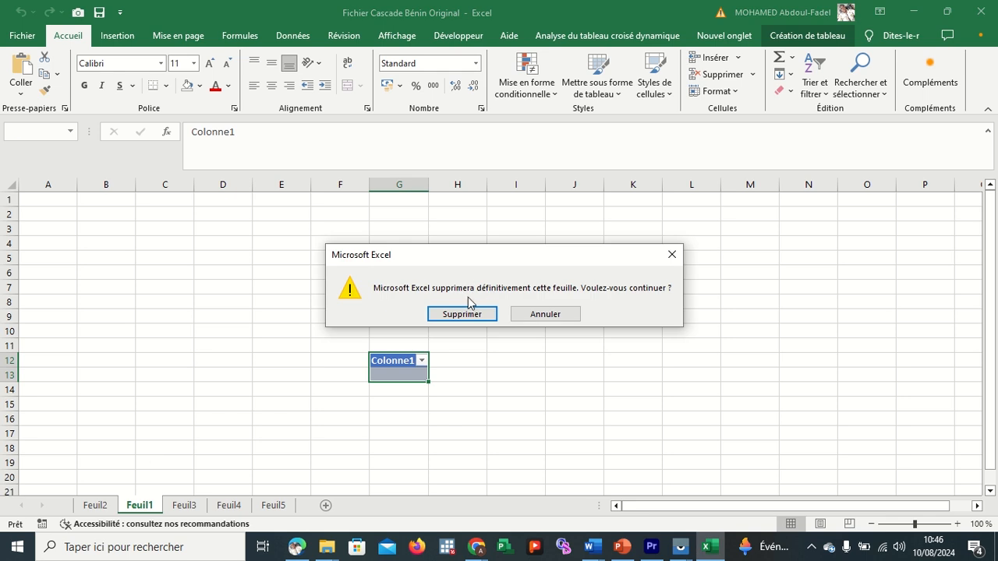
{"action": "left_click", "coordinate": [473, 313]}
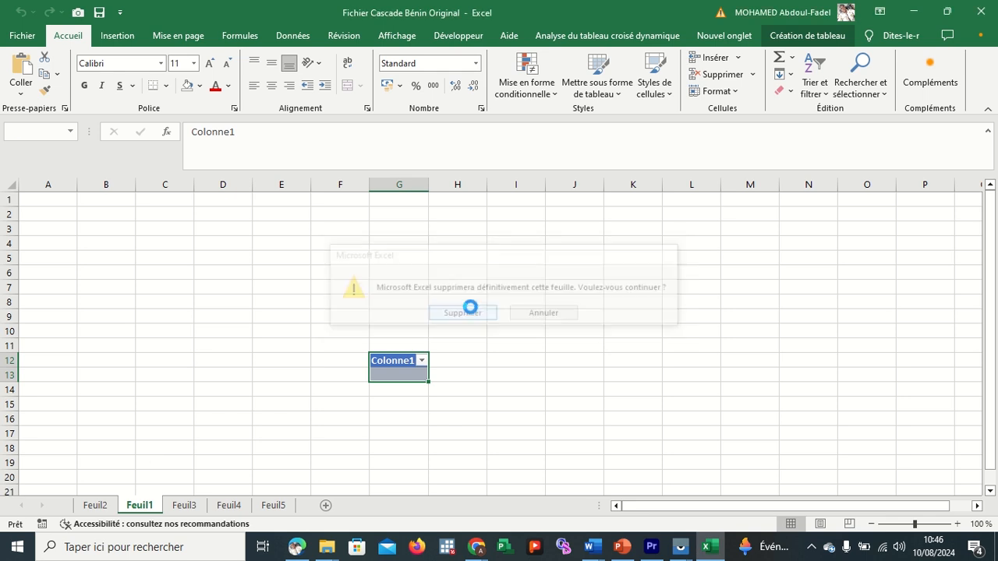
{"action": "right_click", "coordinate": [146, 508]}
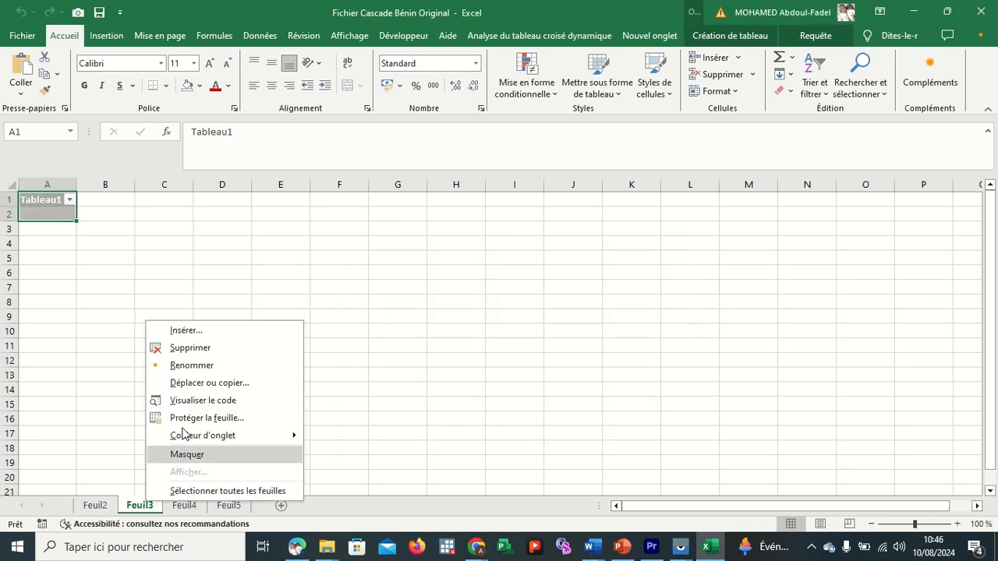
{"action": "left_click", "coordinate": [210, 353]}
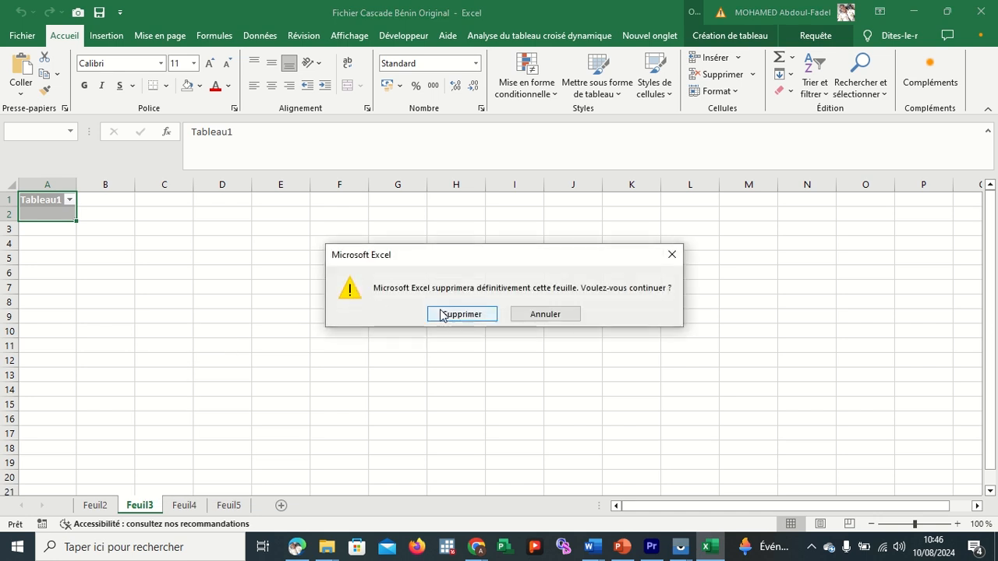
{"action": "left_click", "coordinate": [439, 310]}
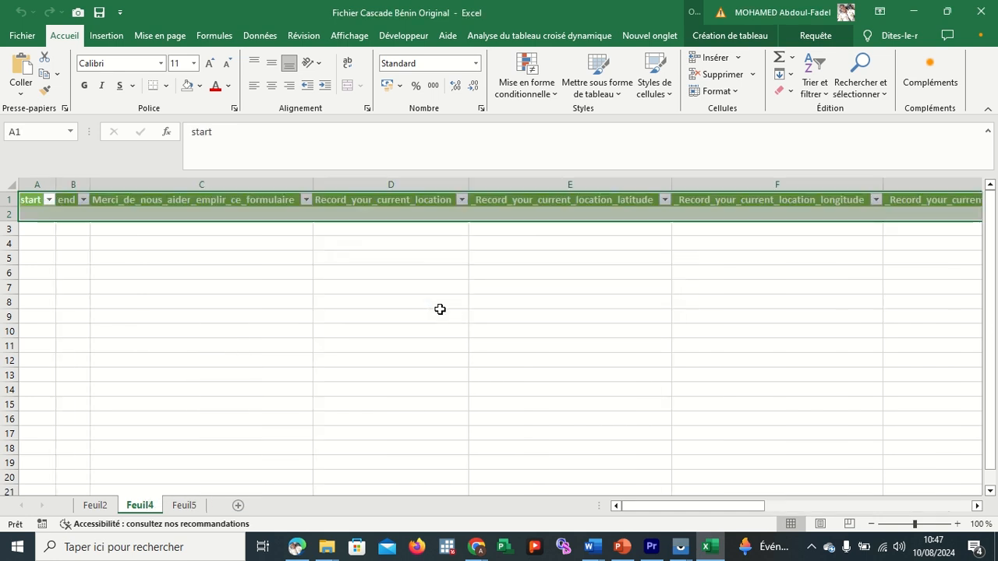
Check the imported table headers on sheets Feuil5 and Feuil4
{"action": "left_click", "coordinate": [185, 505]}
{"action": "left_click", "coordinate": [140, 506]}
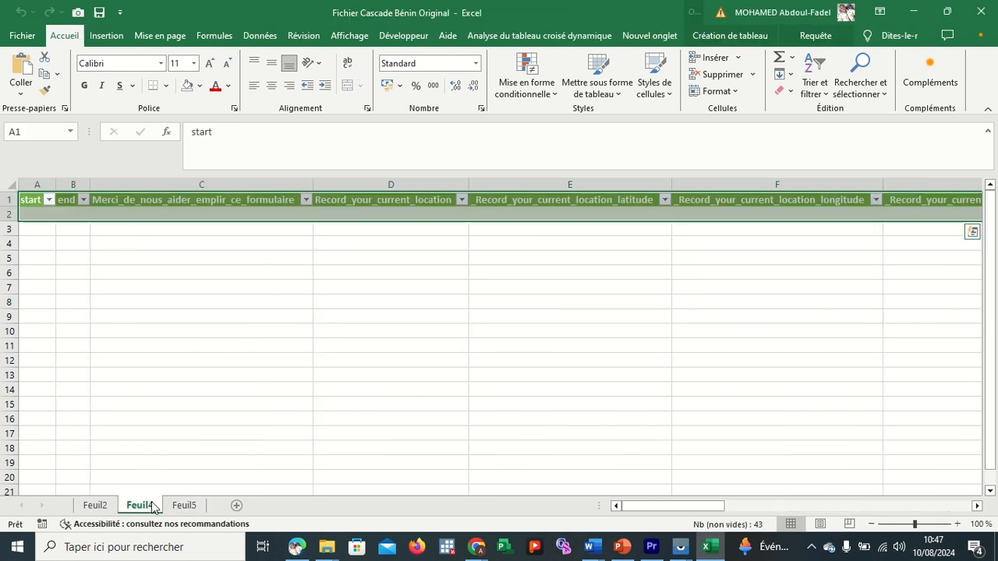
{"action": "left_click", "coordinate": [360, 395]}
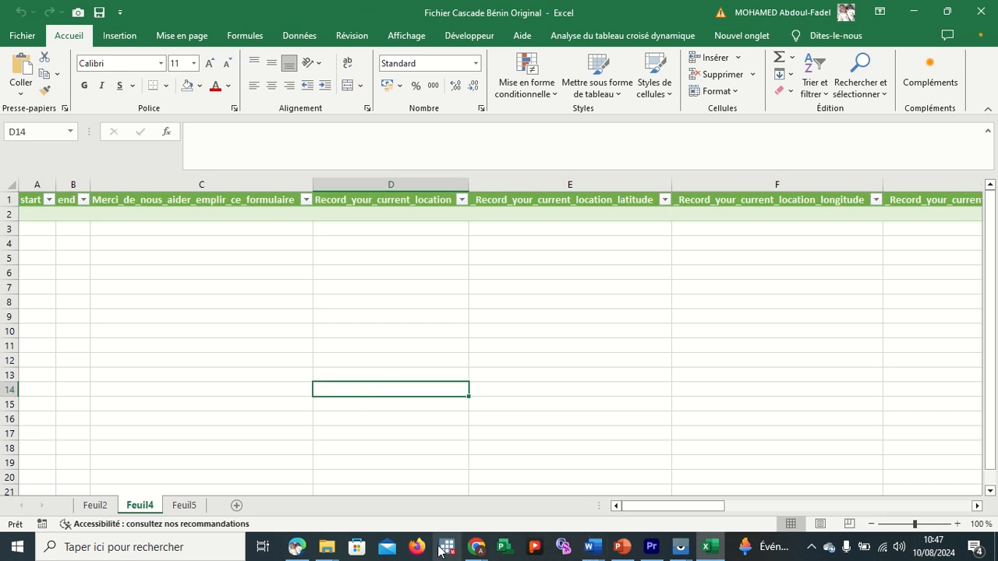
Switch to Chrome, look over the KoboToolbox API Data List and JSON pages, and return to the Formulaire de Formation project
{"action": "mouse_move", "coordinate": [473, 551]}
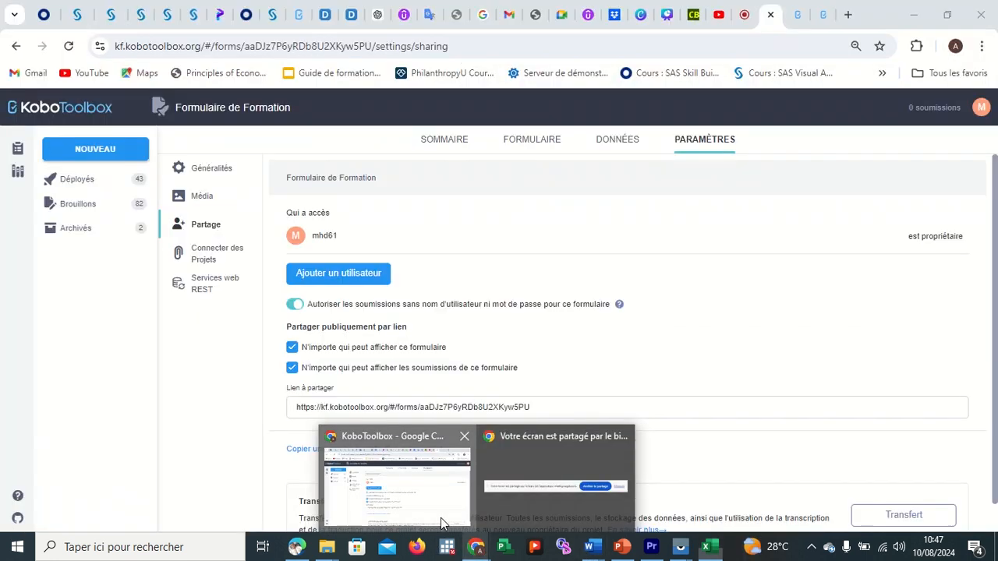
{"action": "left_click", "coordinate": [440, 518]}
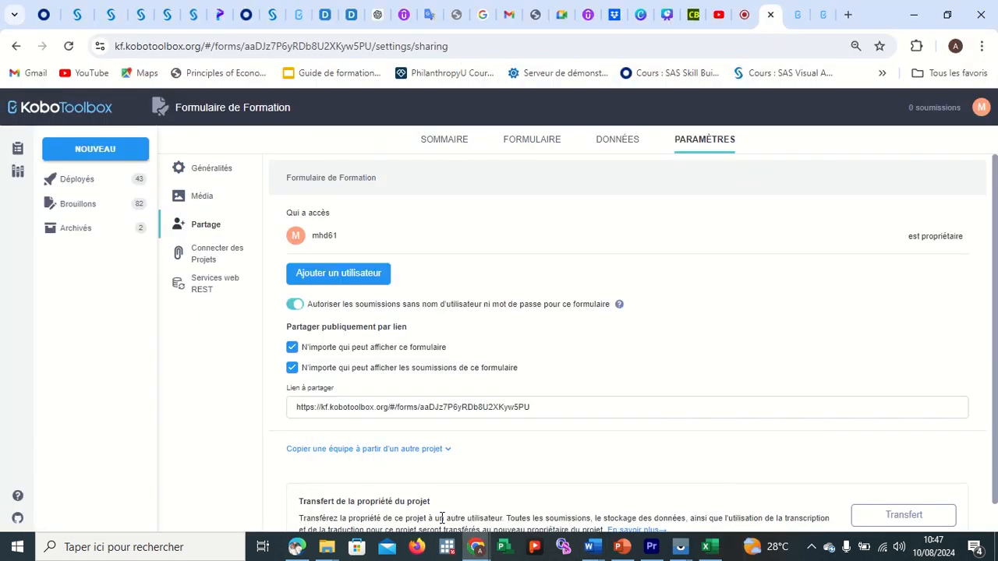
{"action": "left_click", "coordinate": [805, 23]}
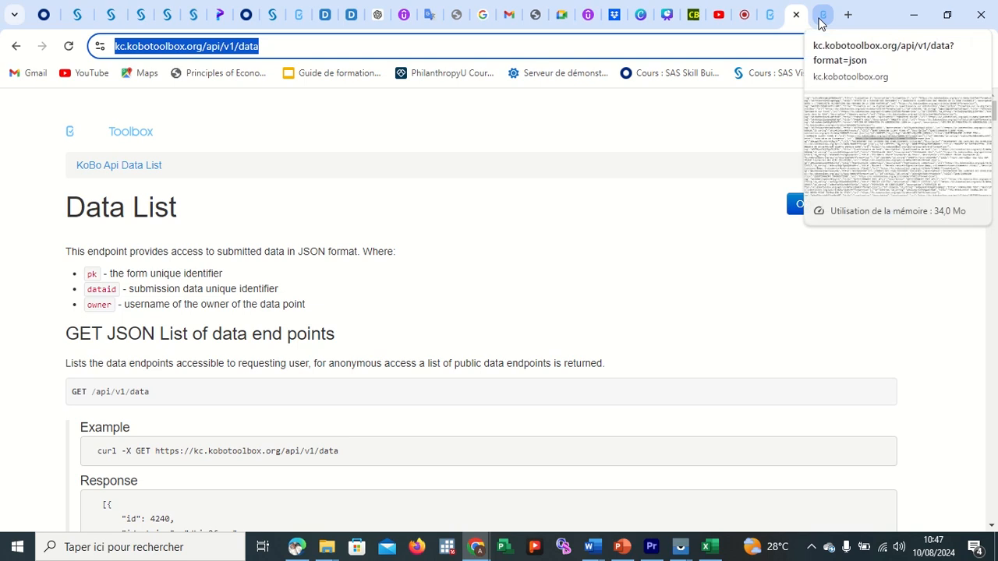
{"action": "left_click", "coordinate": [819, 21]}
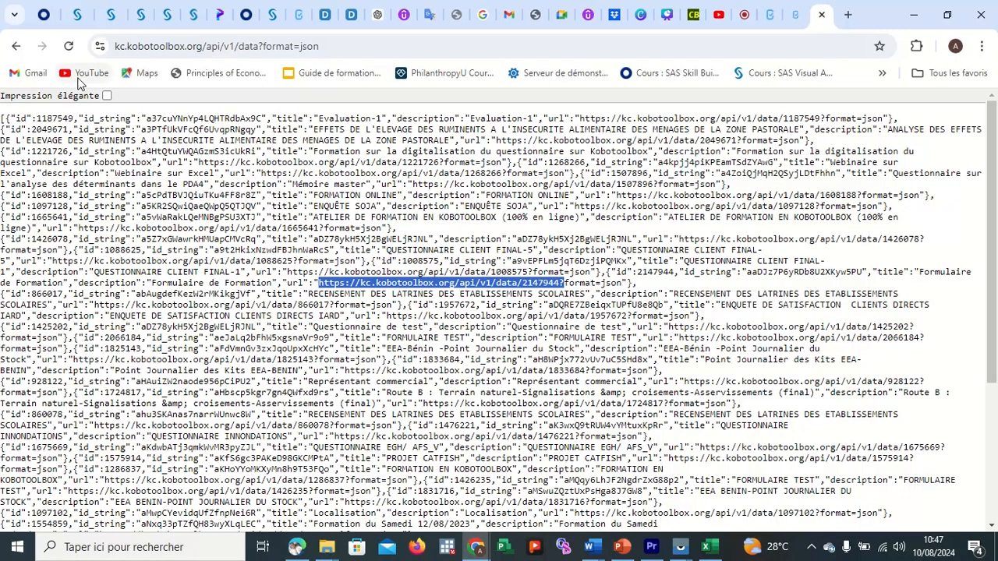
{"action": "left_click", "coordinate": [15, 47]}
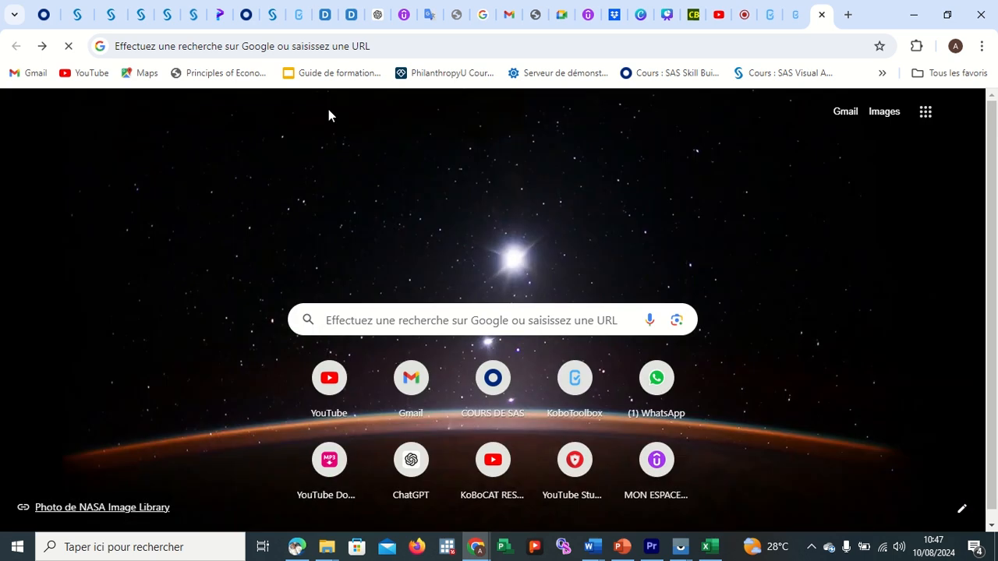
{"action": "left_click", "coordinate": [778, 21]}
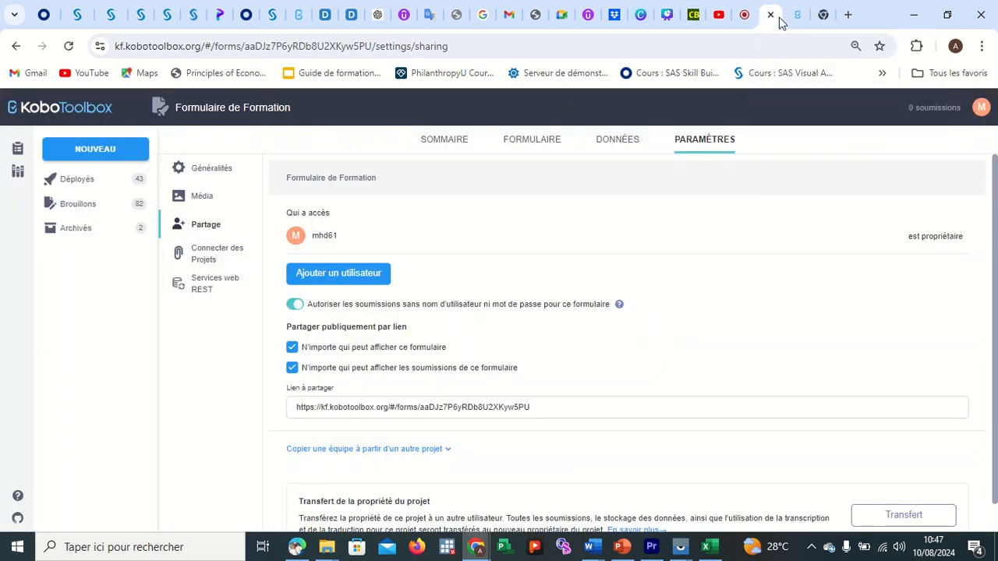
Review the project's summary and copy the form's Online-Offline (multiple submissions) data collection link
{"action": "left_click", "coordinate": [448, 140]}
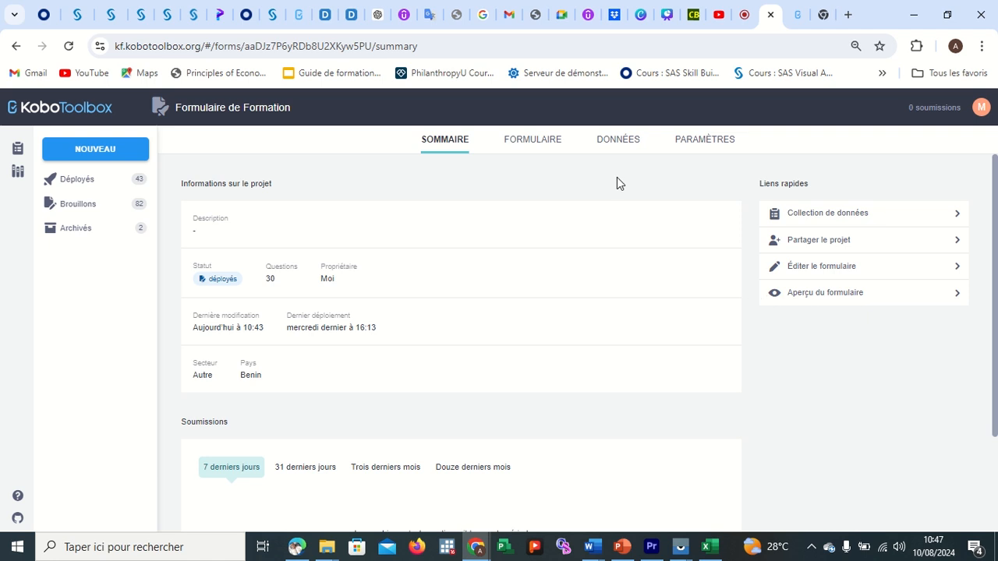
{"action": "scroll", "coordinate": [711, 323], "scroll_direction": "down", "scroll_amount": 1}
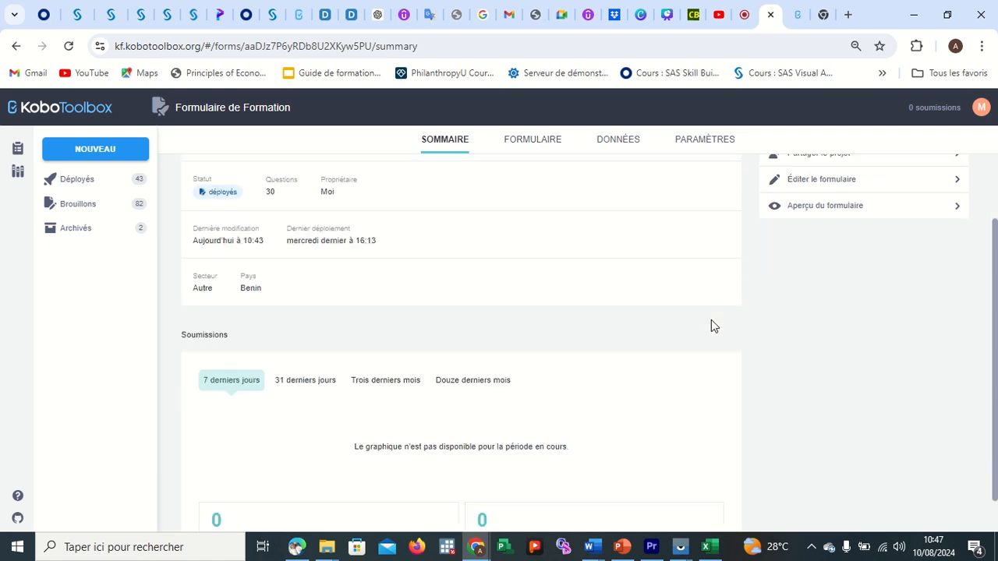
{"action": "scroll", "coordinate": [711, 320], "scroll_direction": "up", "scroll_amount": 1}
{"action": "left_click_drag", "start_coordinate": [711, 320], "coordinate": [550, 138]}
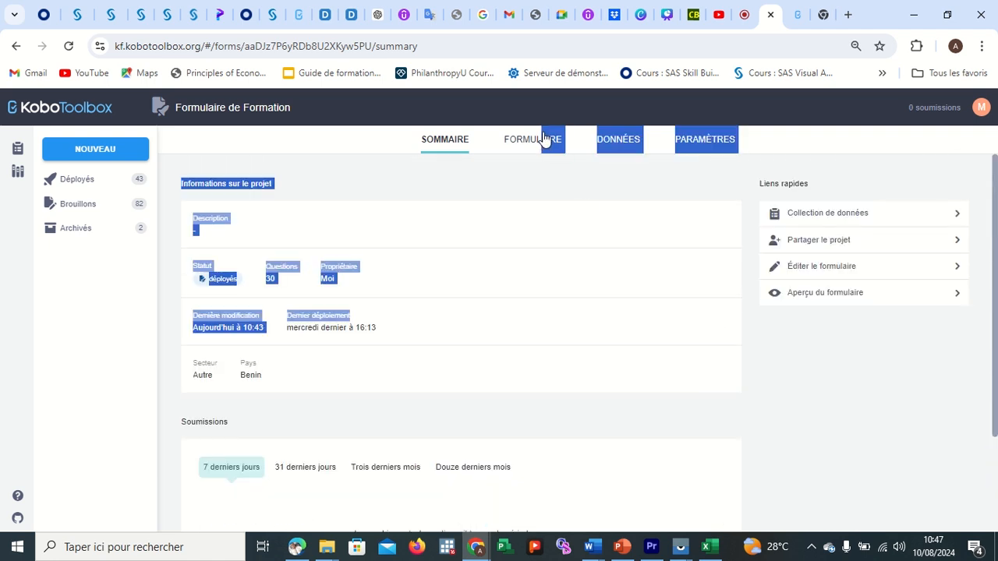
{"action": "left_click", "coordinate": [546, 139]}
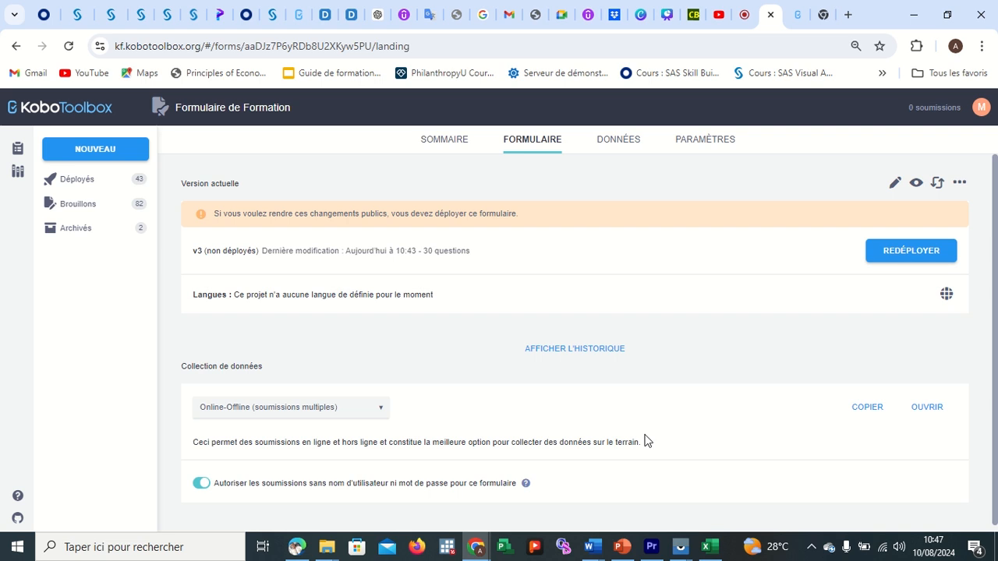
{"action": "left_click", "coordinate": [875, 411]}
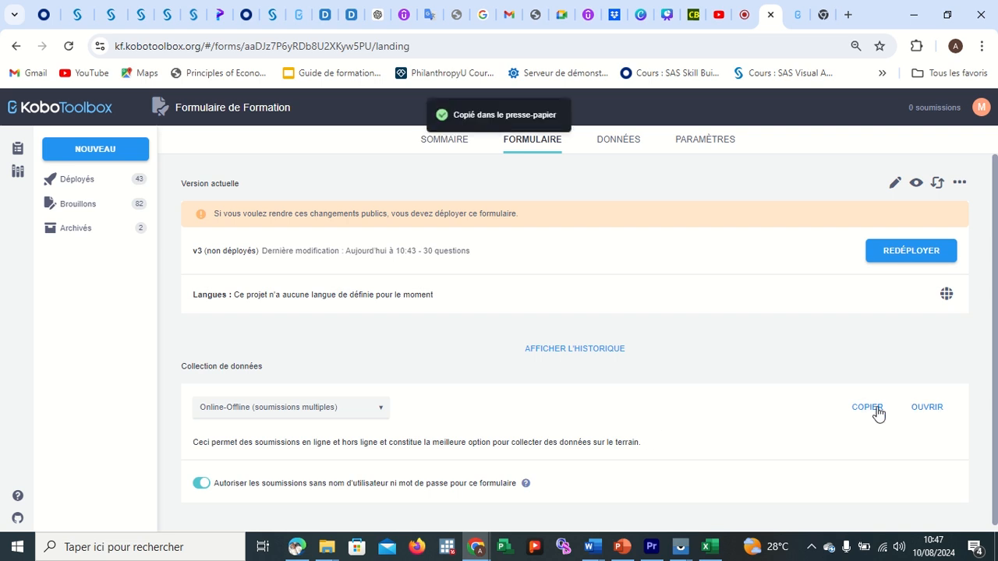
{"action": "left_click", "coordinate": [743, 16]}
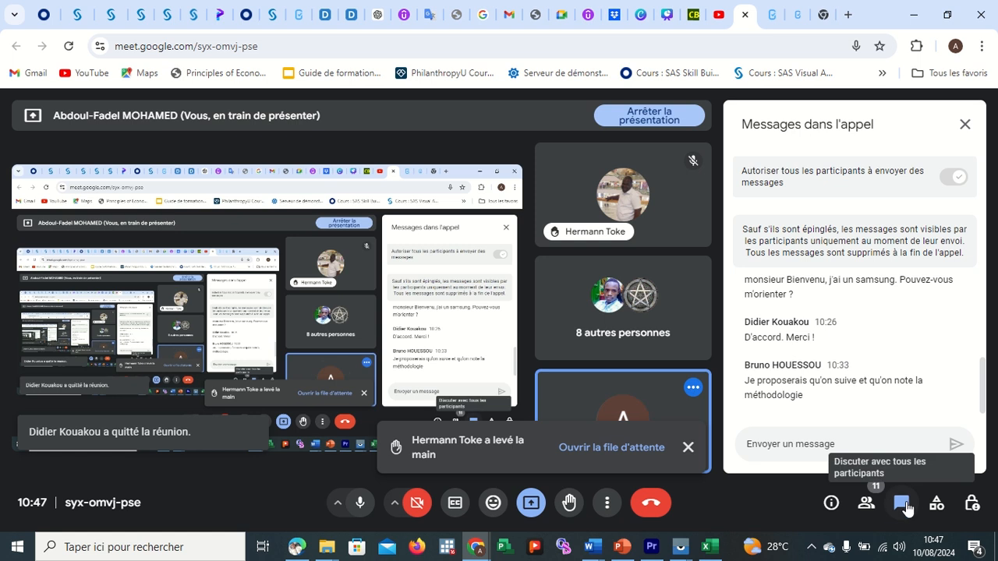
{"action": "left_click", "coordinate": [792, 442]}
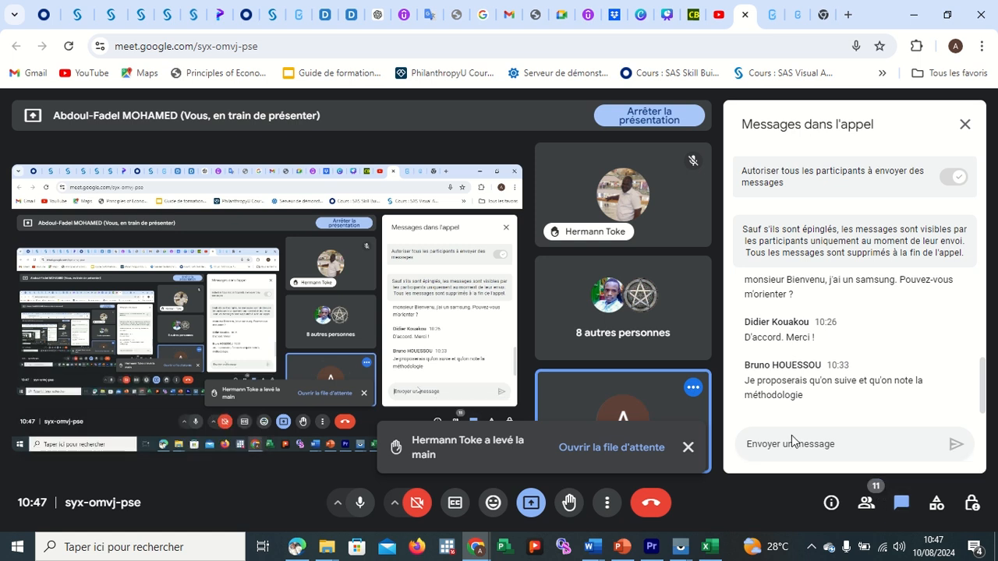
{"action": "type", "text": "https://ee.kobotoolbox.org/x/tbaNJjJz"}
{"action": "key", "text": "Return"}
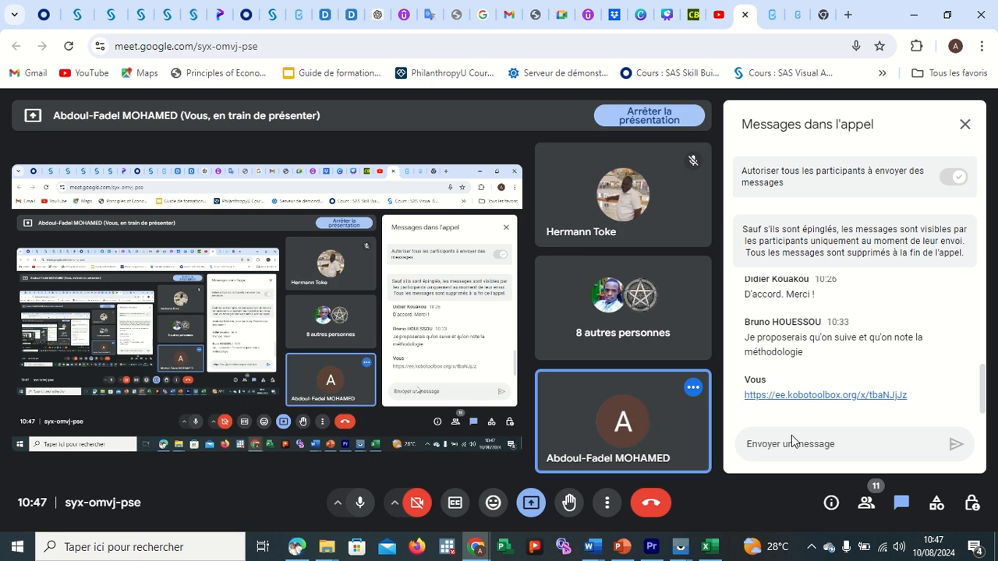
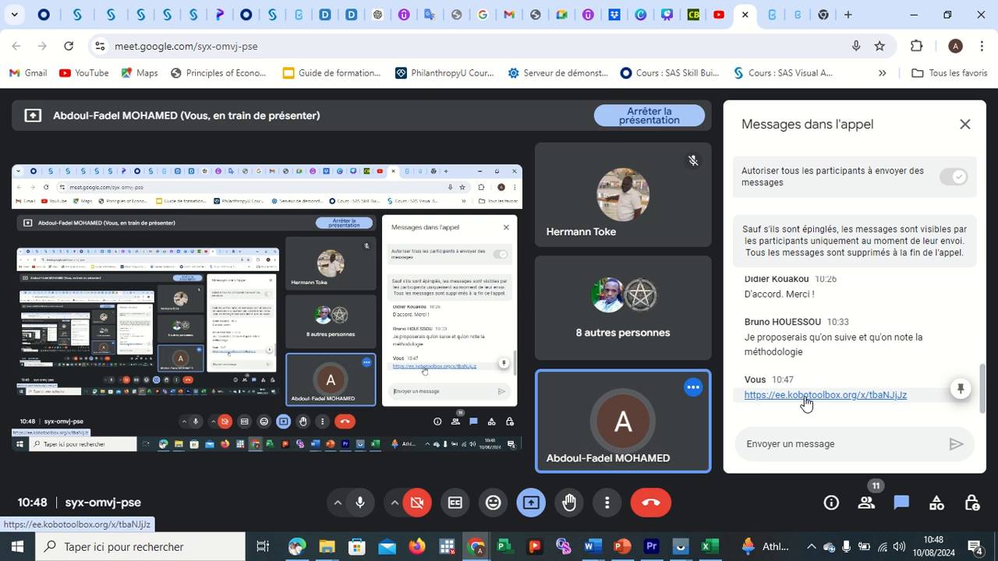
Open the posted link to look over the Formulaire de Formation web form, and return to the Google Meet chat
{"action": "left_click", "coordinate": [806, 402]}
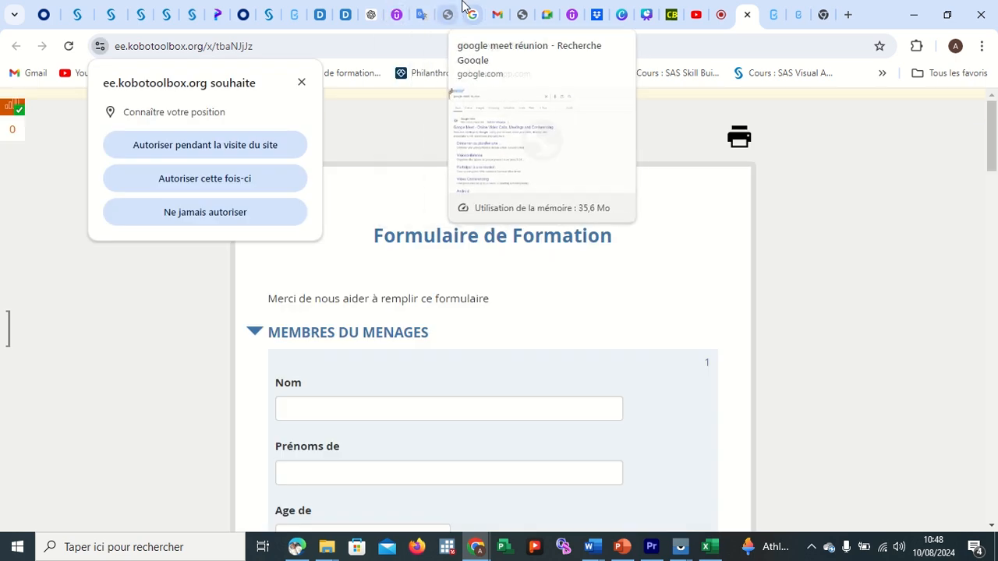
{"action": "left_click", "coordinate": [909, 16]}
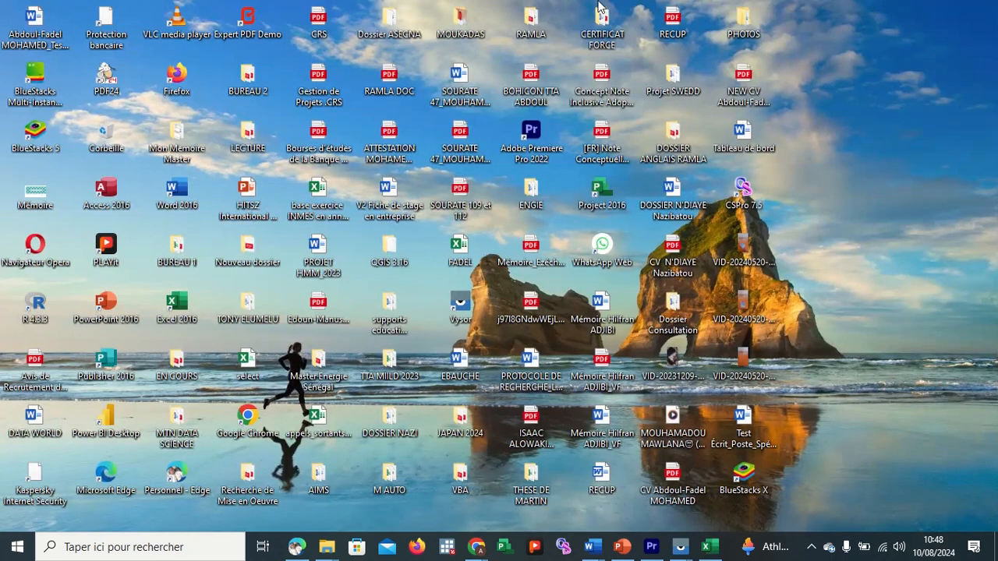
{"action": "mouse_move", "coordinate": [486, 3]}
{"action": "left_click", "coordinate": [379, 29]}
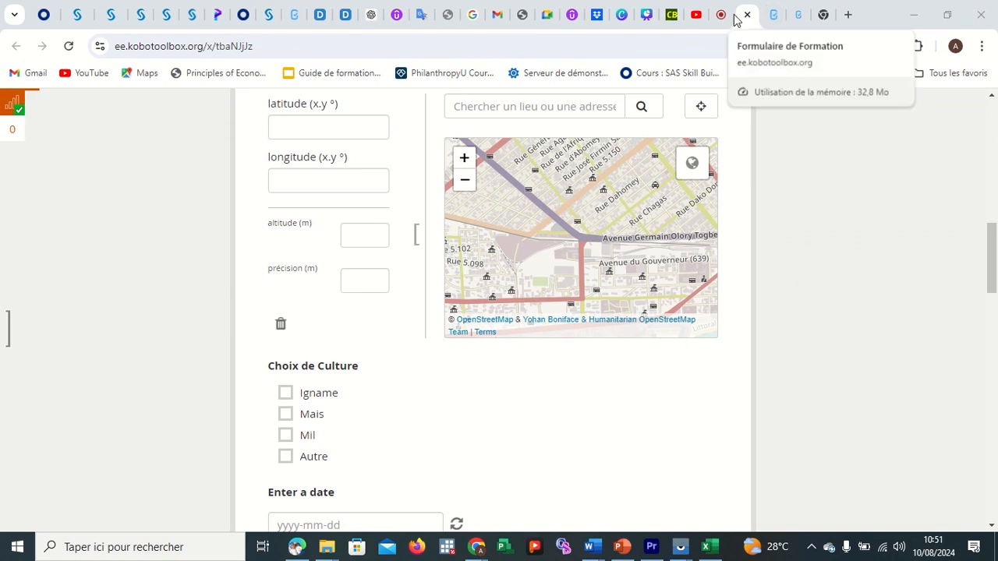
{"action": "left_click", "coordinate": [721, 17]}
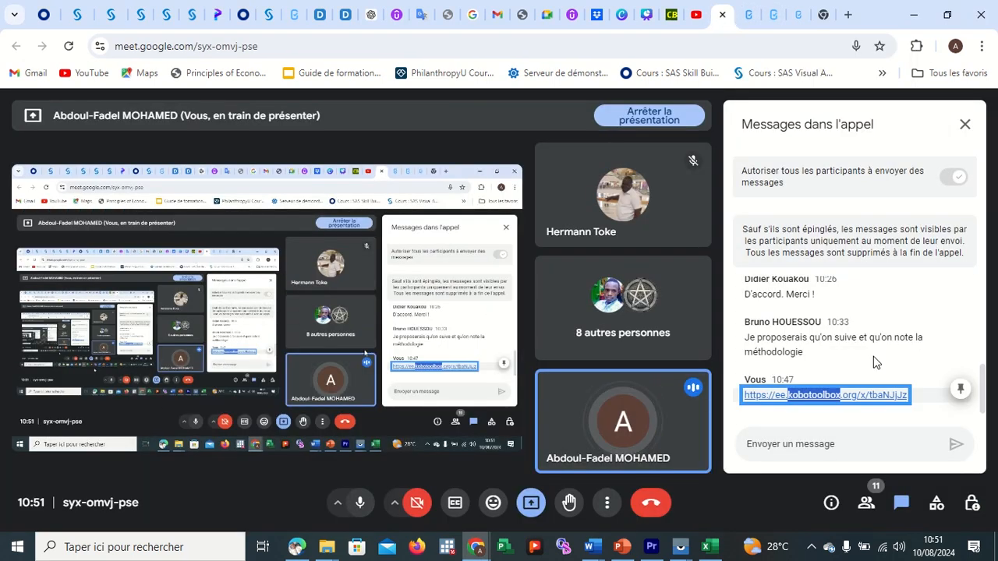
{"action": "left_click", "coordinate": [952, 293]}
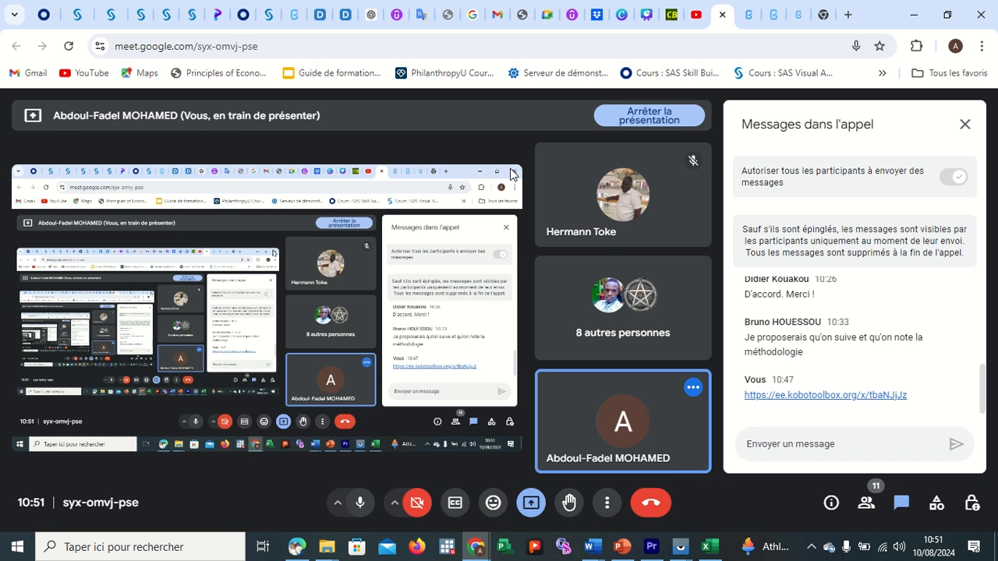
{"action": "mouse_move", "coordinate": [433, 10]}
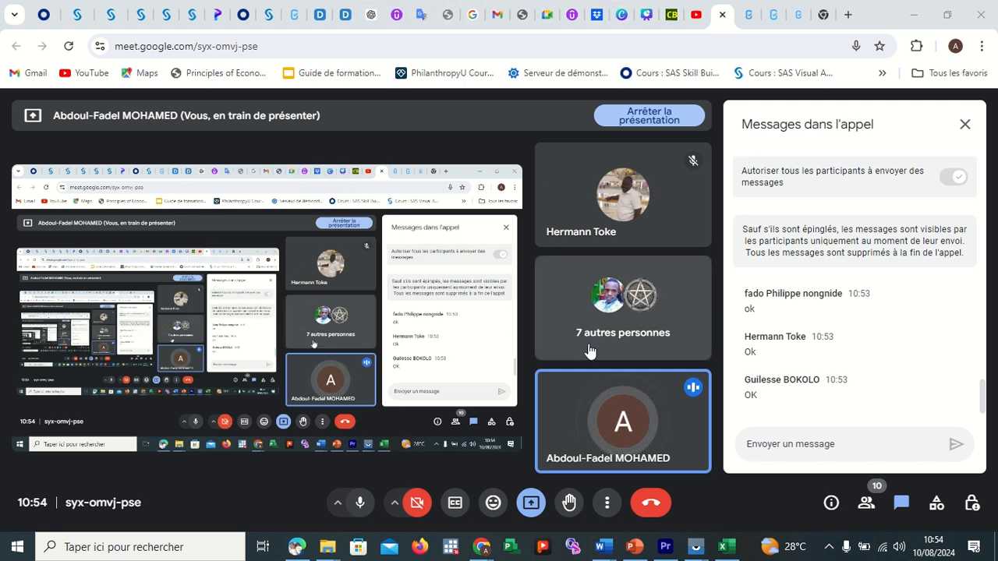
Switch to the Fichier Cascade Bénin Original workbook in Excel and refresh all its data connections from the Feuil4 sheet
{"action": "mouse_move", "coordinate": [724, 546]}
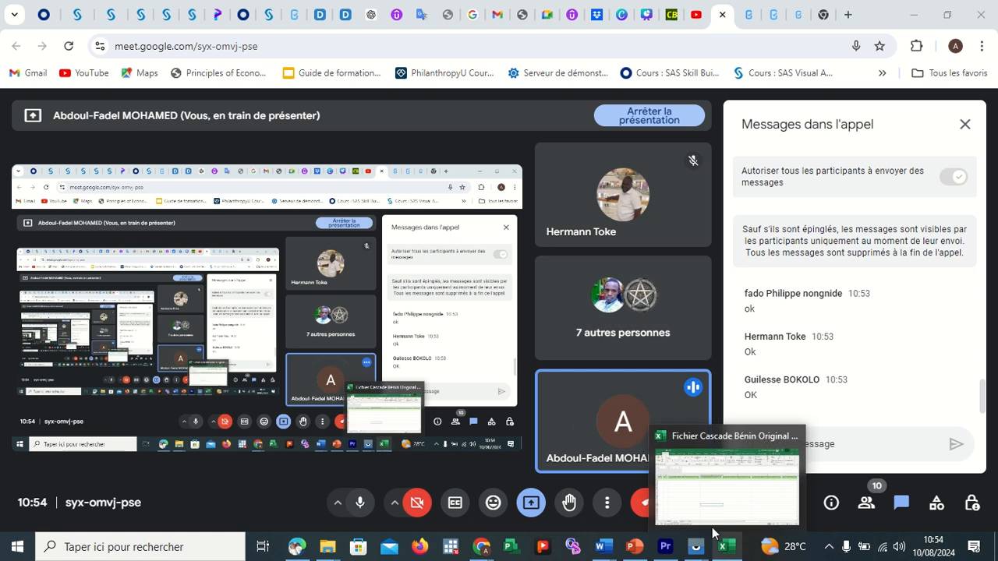
{"action": "left_click", "coordinate": [704, 485]}
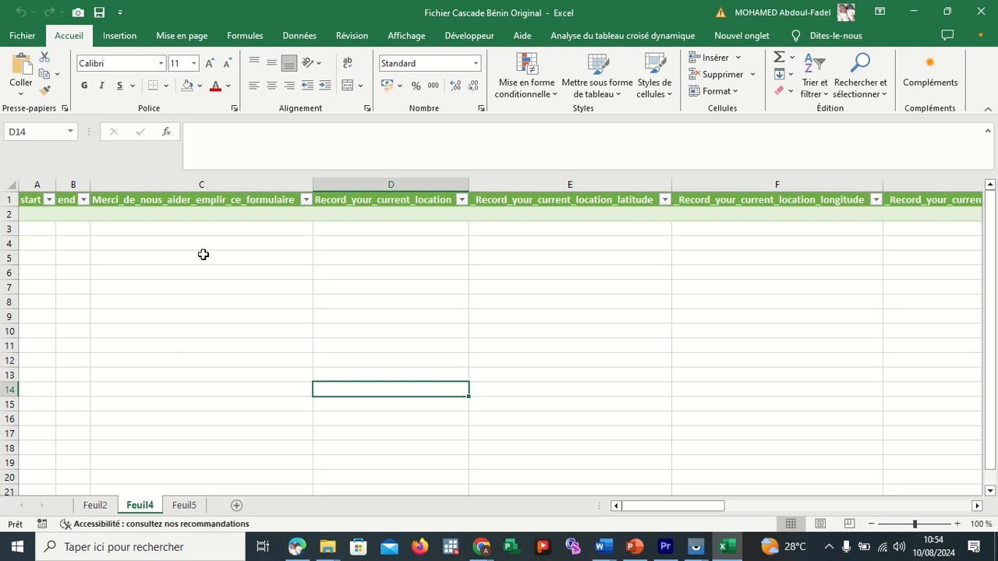
{"action": "left_click", "coordinate": [184, 506]}
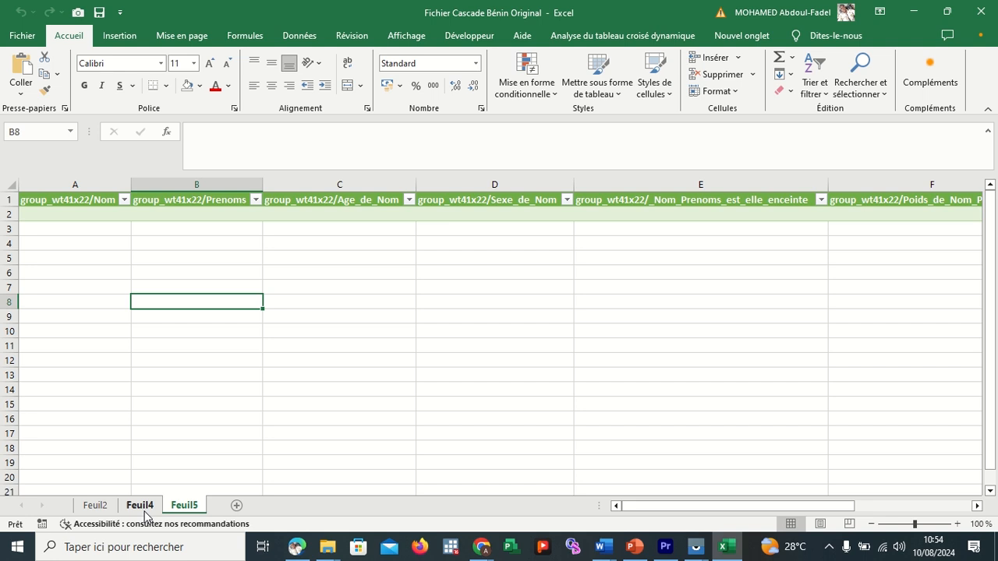
{"action": "left_click", "coordinate": [140, 506]}
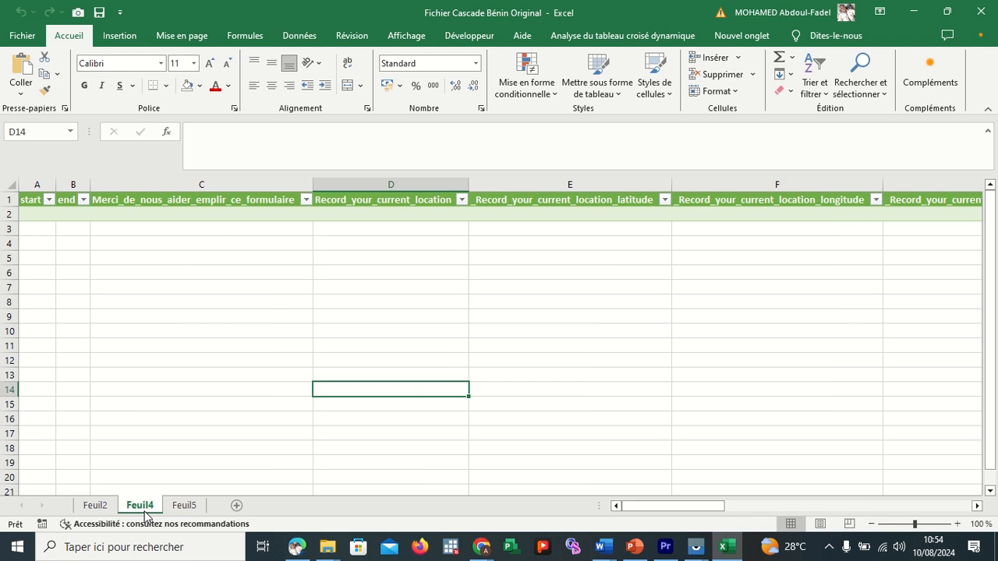
{"action": "left_click", "coordinate": [300, 37]}
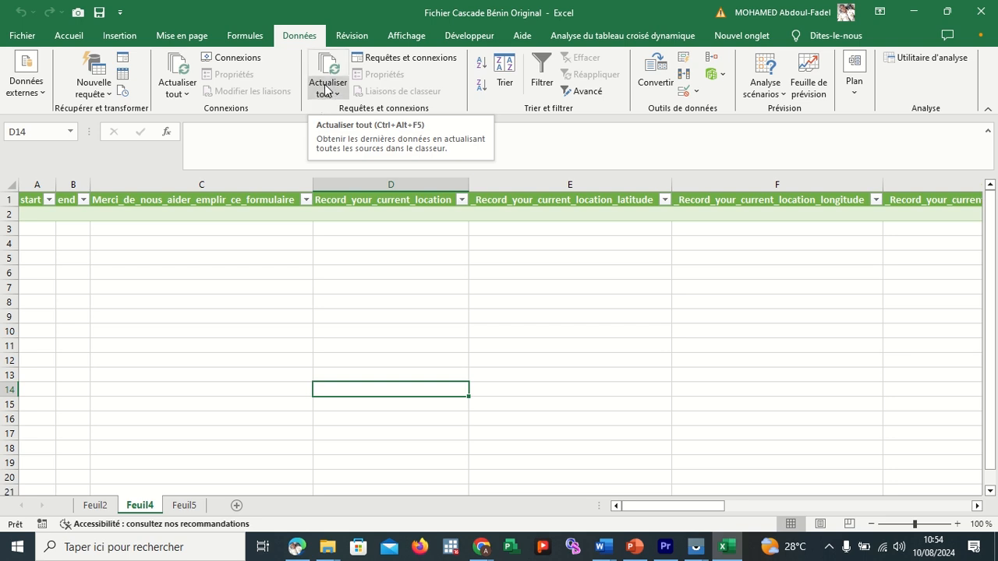
{"action": "left_click", "coordinate": [326, 90]}
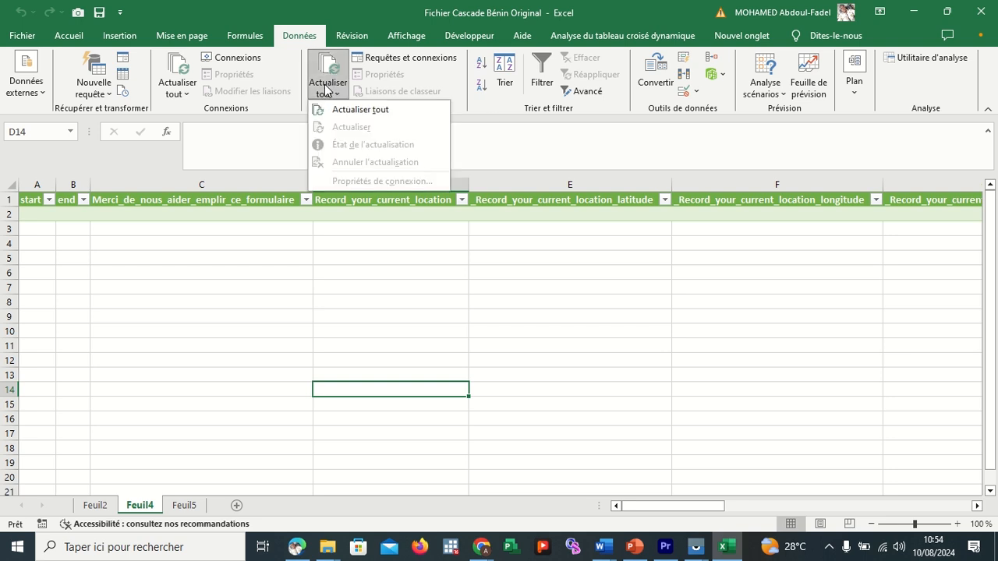
{"action": "left_click", "coordinate": [352, 113]}
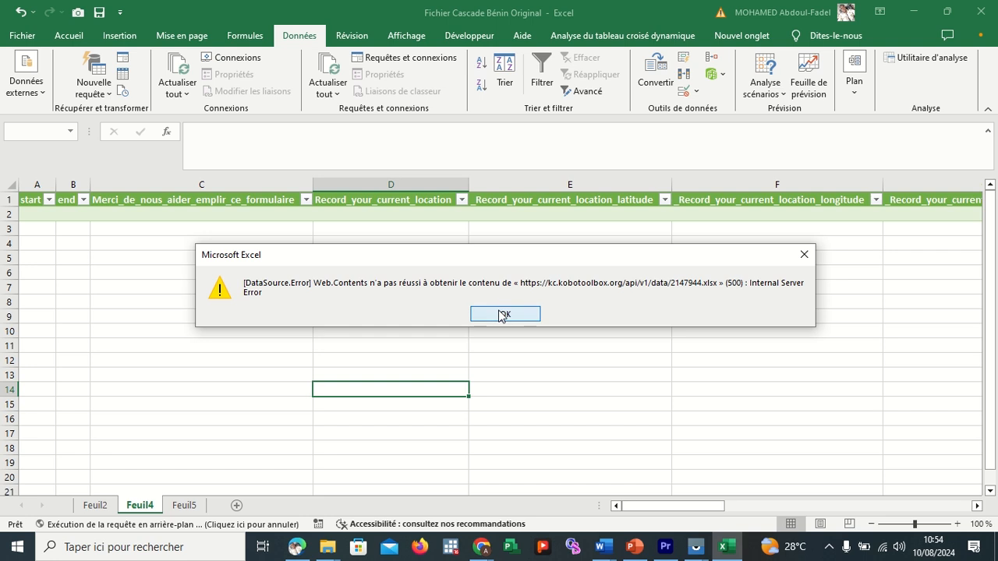
{"action": "left_click", "coordinate": [502, 315]}
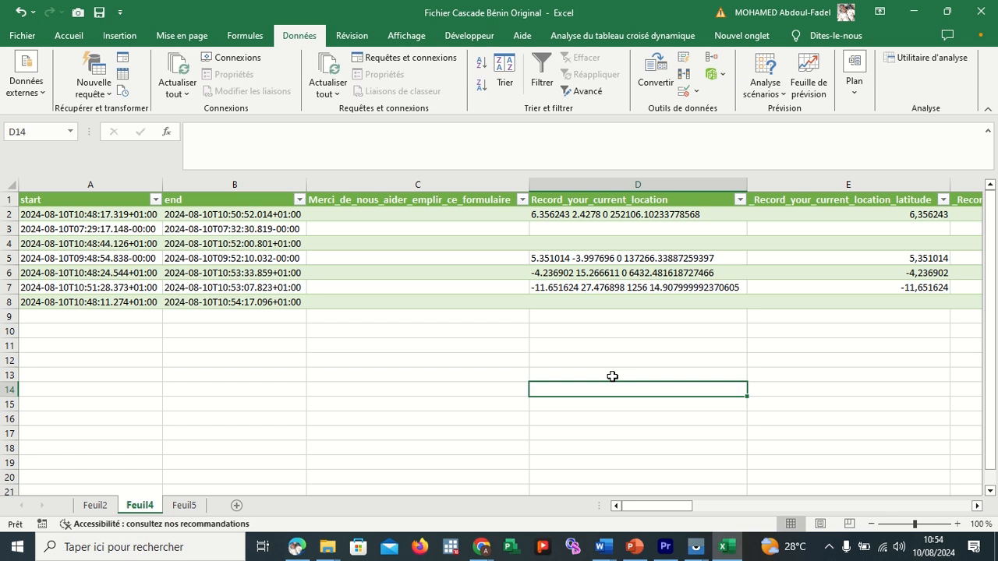
Look across the submission columns on Feuil4, and refresh all the workbook's data from the Feuil5 sheet
{"action": "scroll", "coordinate": [613, 377], "scroll_direction": "right", "scroll_amount": 5}
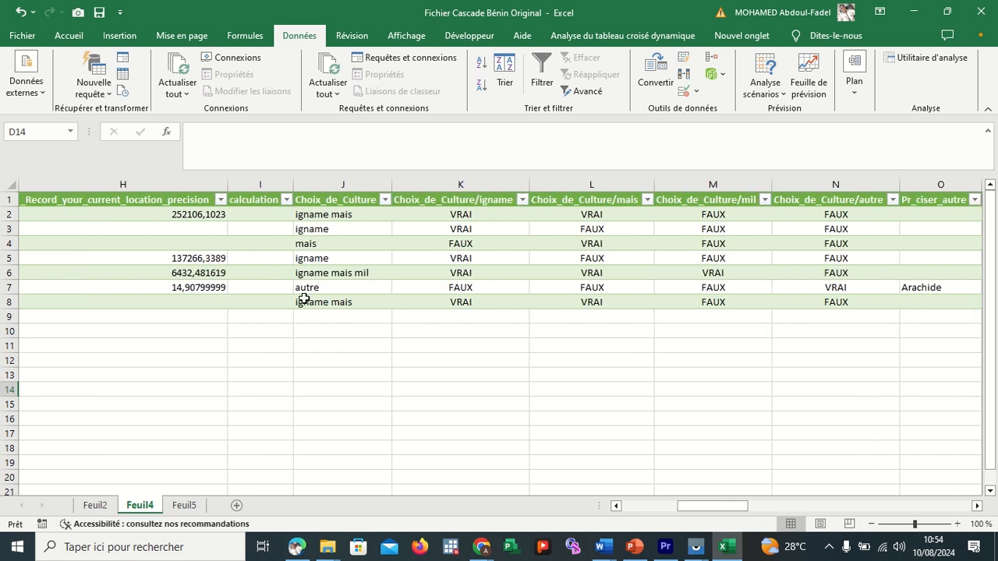
{"action": "scroll", "coordinate": [423, 341], "scroll_direction": "left", "scroll_amount": 5}
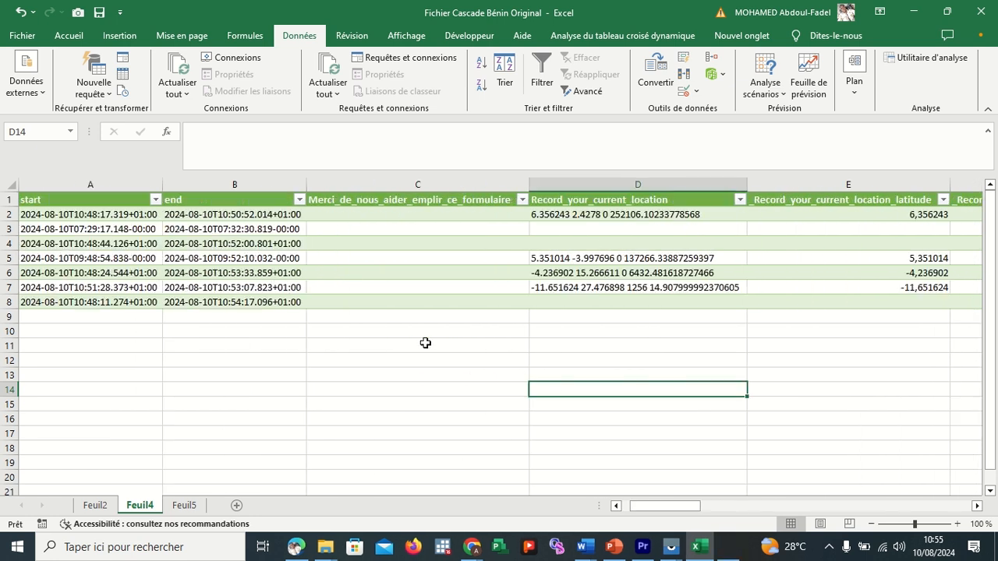
{"action": "scroll", "coordinate": [425, 343], "scroll_direction": "right", "scroll_amount": 8}
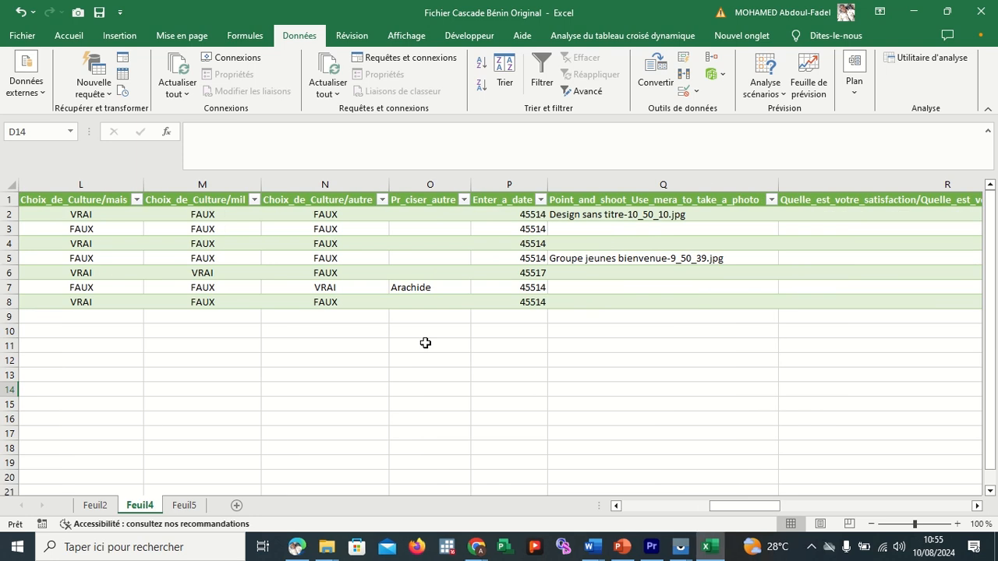
{"action": "scroll", "coordinate": [425, 343], "scroll_direction": "left", "scroll_amount": 7}
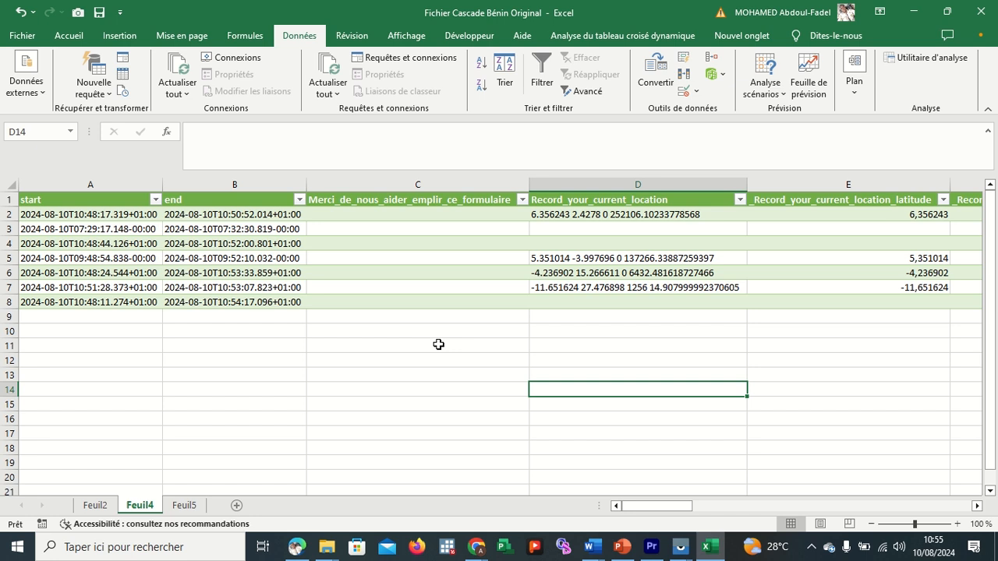
{"action": "left_click", "coordinate": [181, 508]}
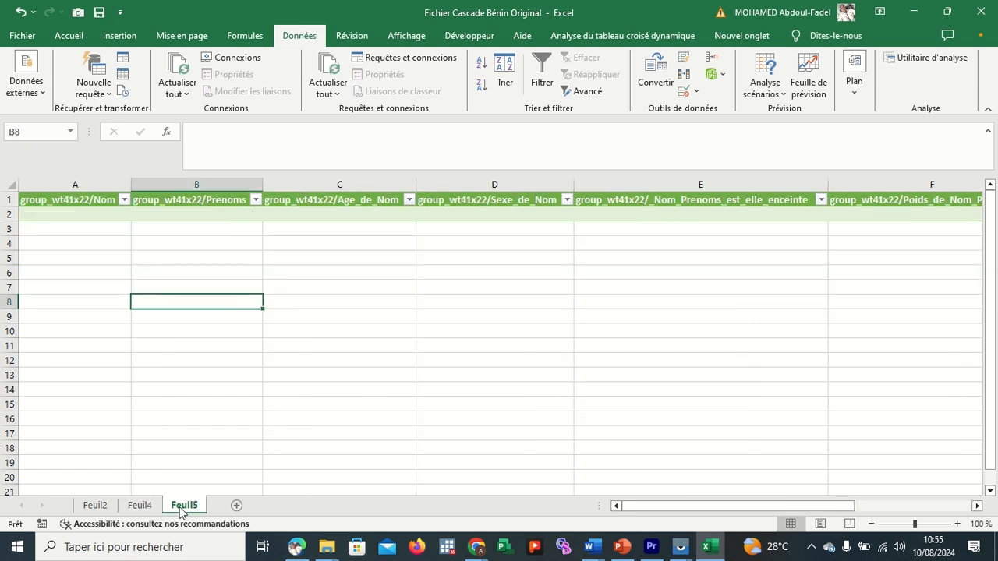
{"action": "left_click", "coordinate": [176, 92]}
{"action": "left_click", "coordinate": [204, 109]}
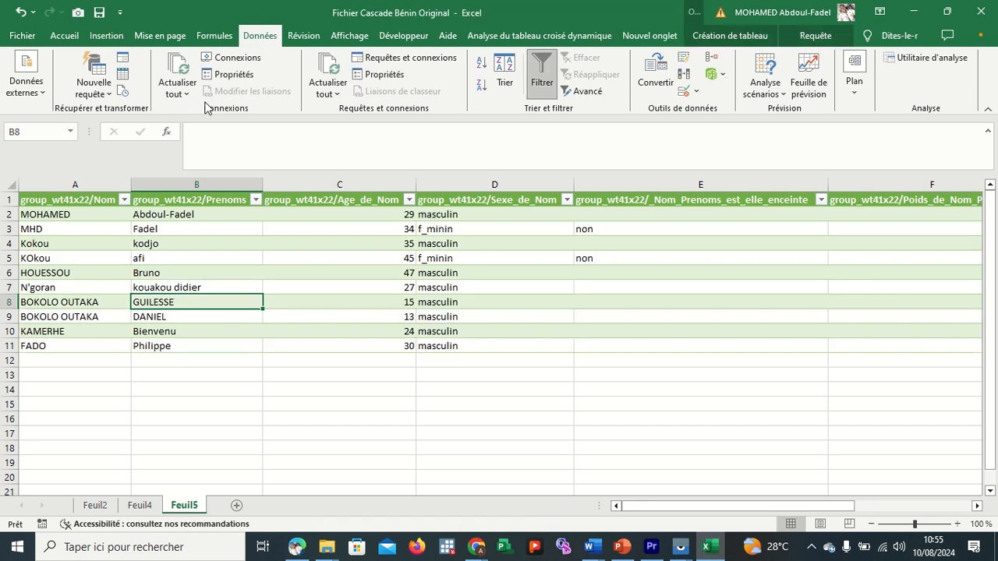
Examine the household member rows and the index columns of the Feuil5 table, comparing them with Feuil4
{"action": "left_click", "coordinate": [52, 215]}
{"action": "left_click_drag", "start_coordinate": [67, 211], "coordinate": [77, 226]}
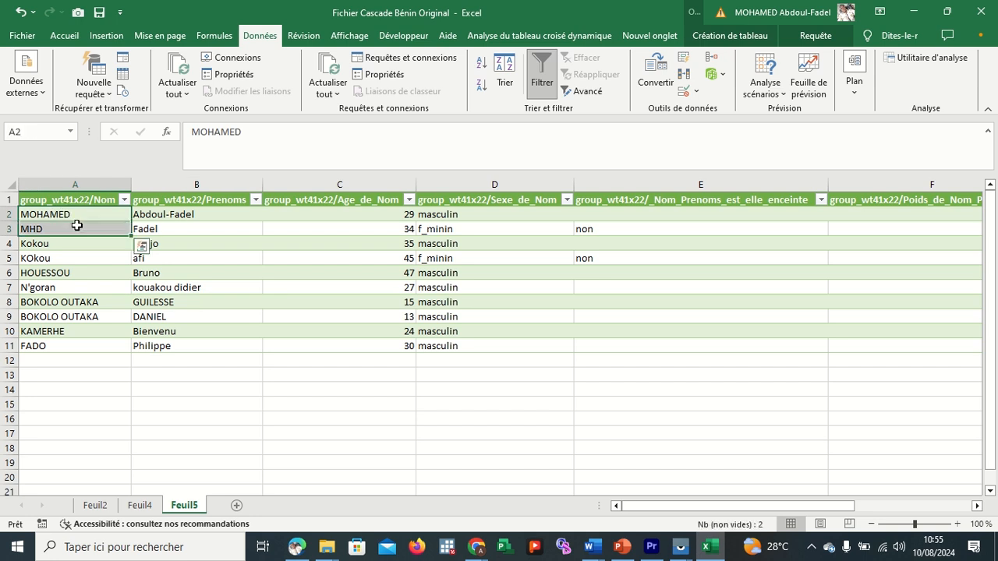
{"action": "left_click", "coordinate": [78, 242]}
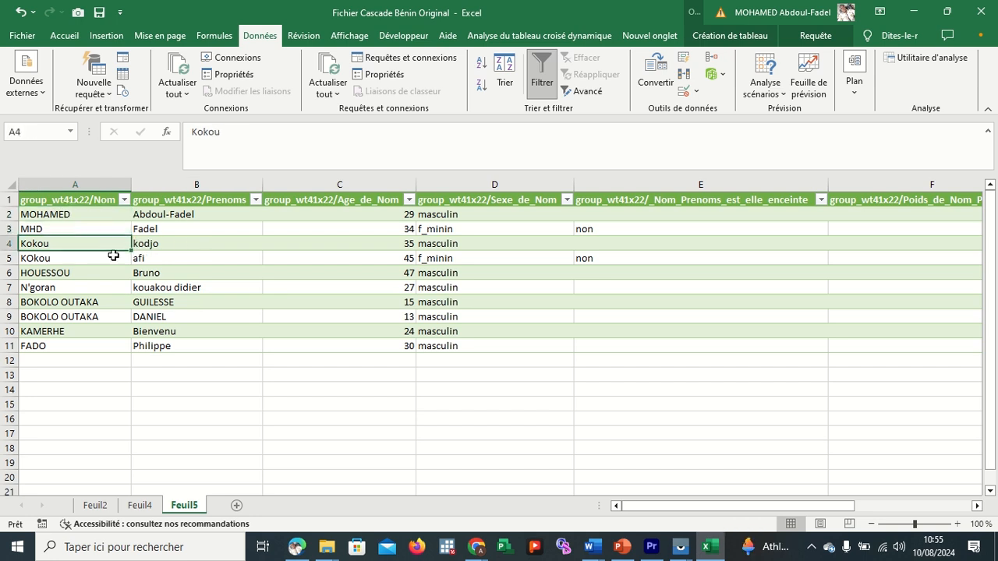
{"action": "left_click", "coordinate": [67, 260]}
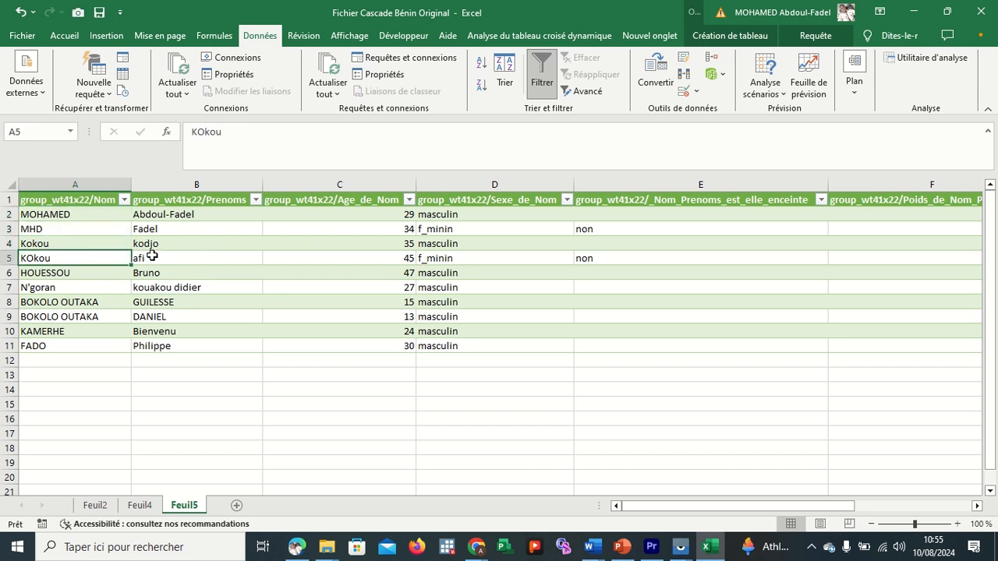
{"action": "left_click", "coordinate": [78, 271]}
{"action": "left_click", "coordinate": [86, 290]}
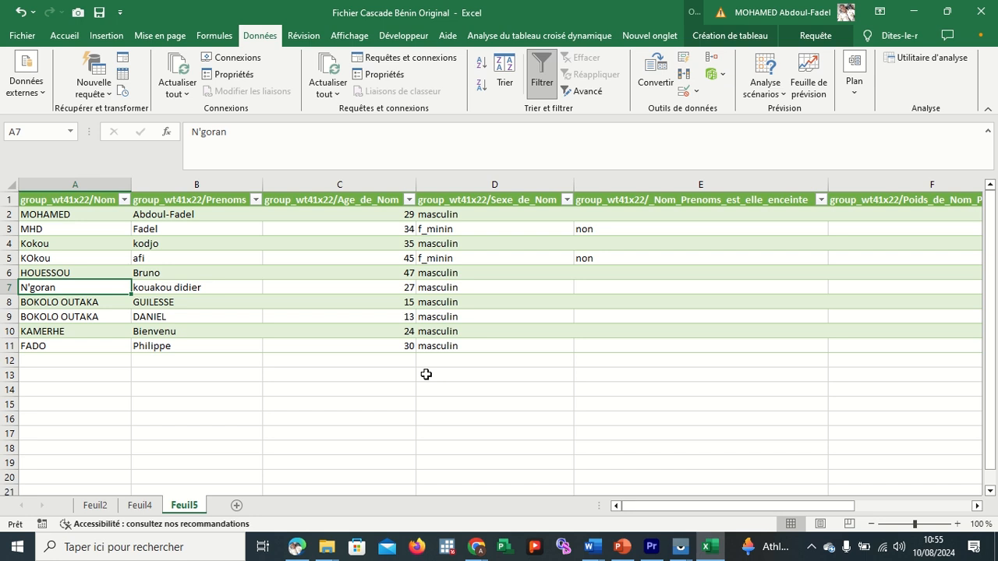
{"action": "scroll", "coordinate": [580, 350], "scroll_direction": "right", "scroll_amount": 5}
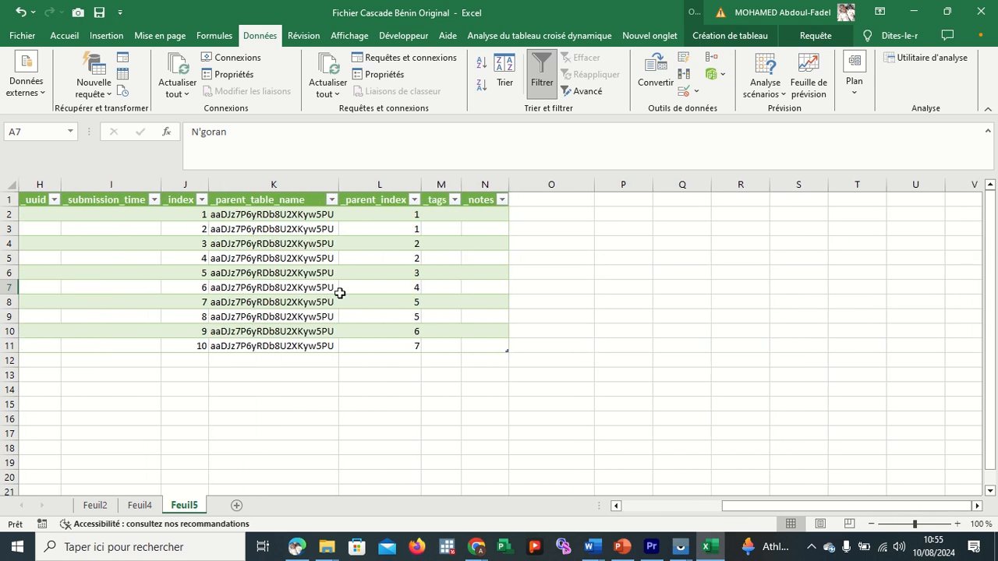
{"action": "scroll", "coordinate": [340, 292], "scroll_direction": "left", "scroll_amount": 5}
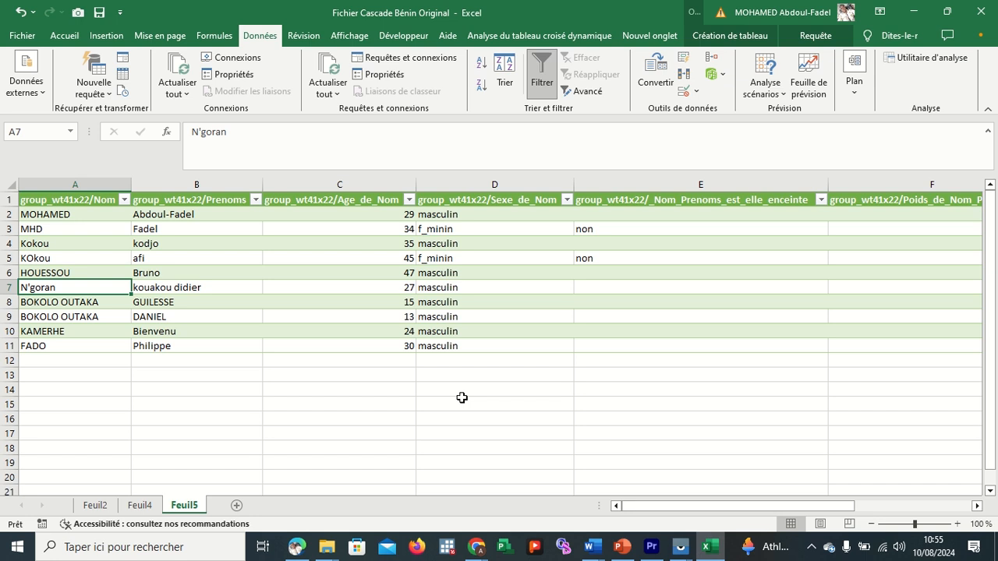
{"action": "left_click", "coordinate": [150, 505]}
{"action": "left_click", "coordinate": [184, 505]}
Insert the recommended Histogramme groupé pivot chart for the group_wt41x22/Sexe_de_Nom column of Feuil5
{"action": "left_click_drag", "start_coordinate": [463, 215], "coordinate": [470, 316]}
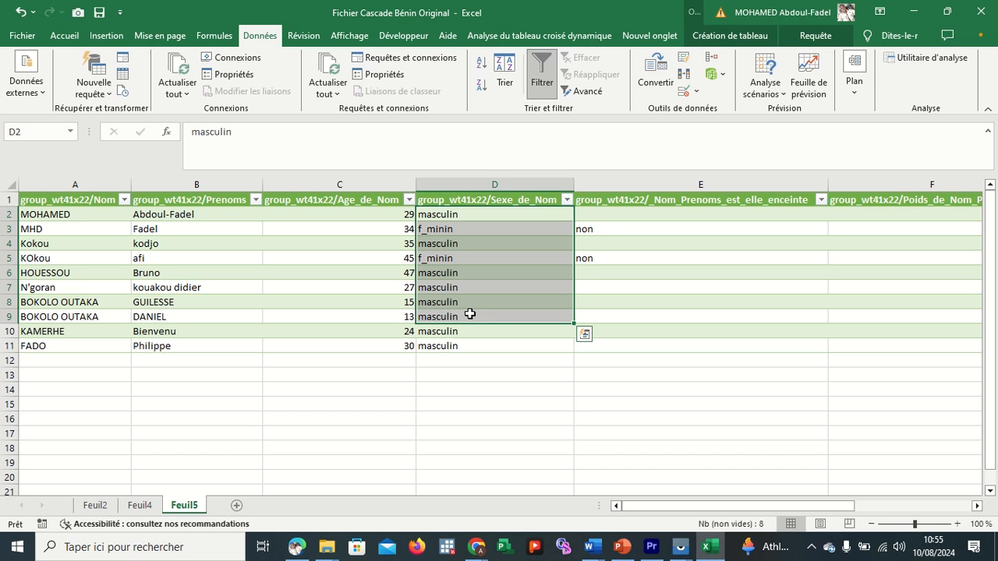
{"action": "left_click", "coordinate": [449, 435]}
{"action": "left_click", "coordinate": [425, 181]}
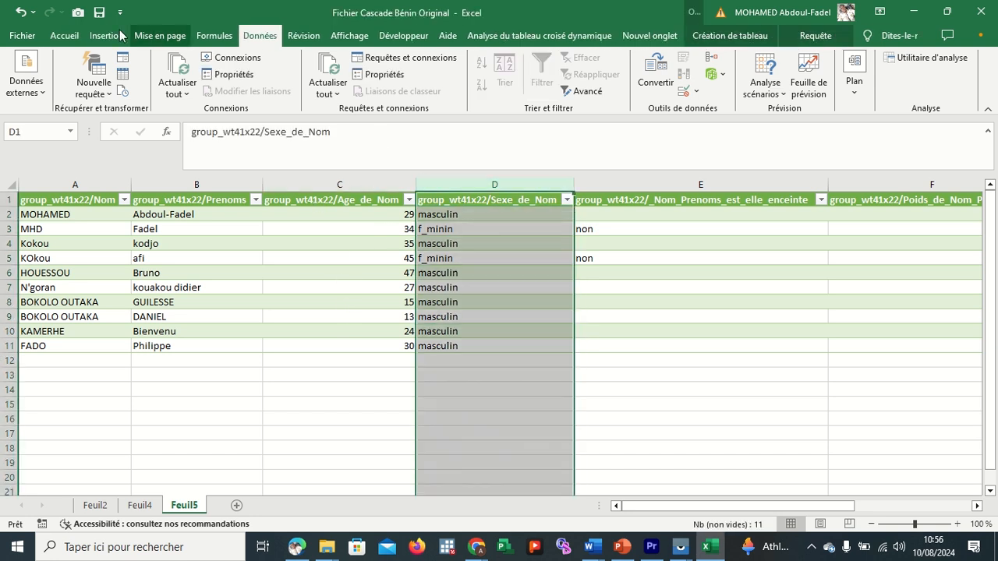
{"action": "left_click", "coordinate": [158, 36]}
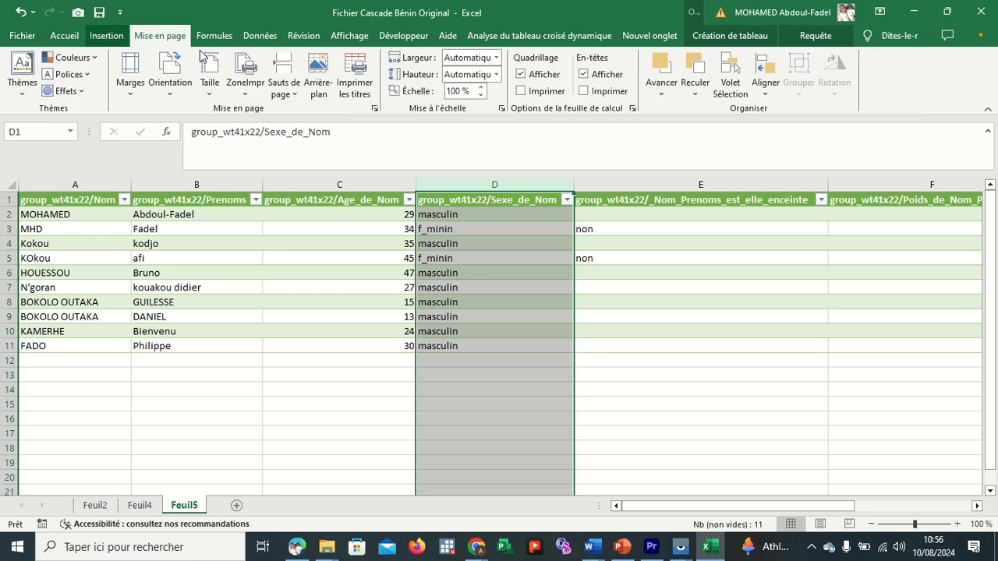
{"action": "left_click", "coordinate": [107, 37]}
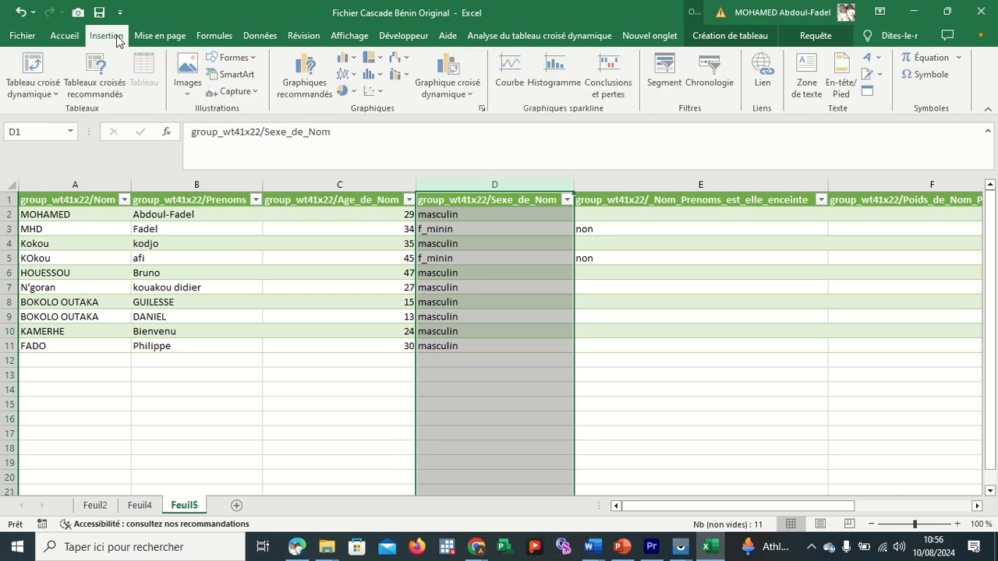
{"action": "left_click", "coordinate": [308, 88]}
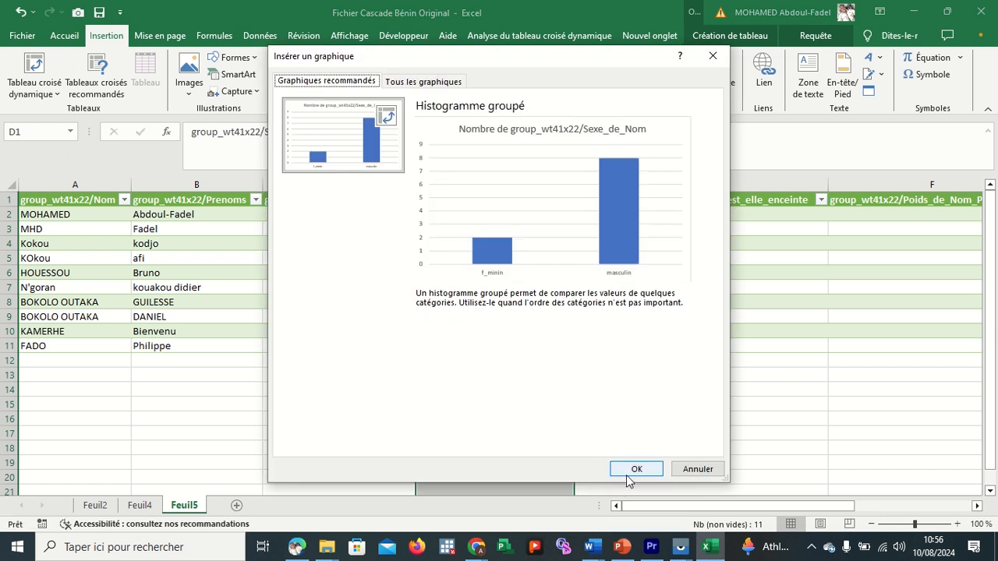
{"action": "left_click", "coordinate": [632, 468]}
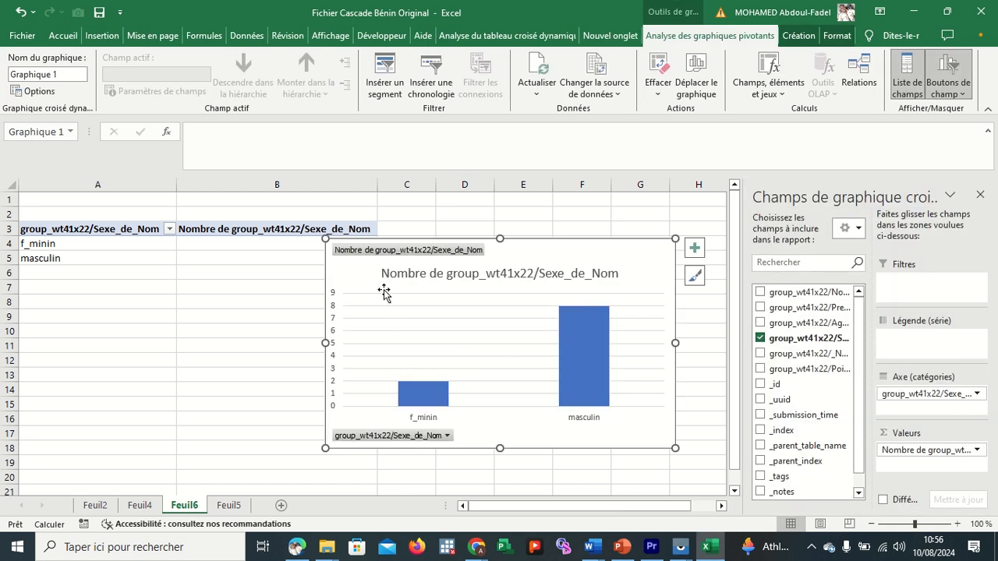
Move the chart slightly closer to the pivot table and add data labels to its bars
{"action": "left_click_drag", "start_coordinate": [365, 270], "coordinate": [328, 266]}
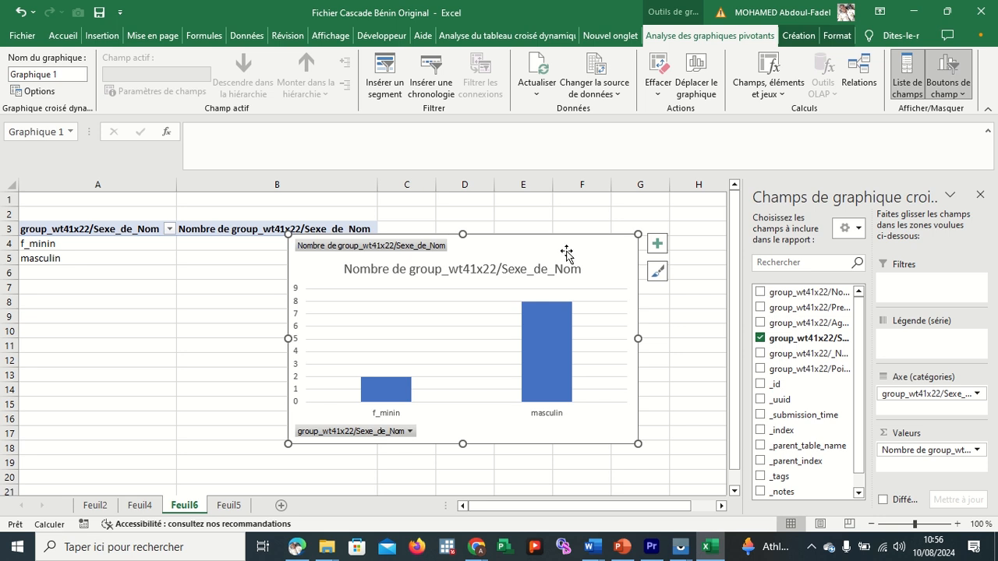
{"action": "left_click", "coordinate": [560, 331]}
{"action": "left_click", "coordinate": [657, 243]}
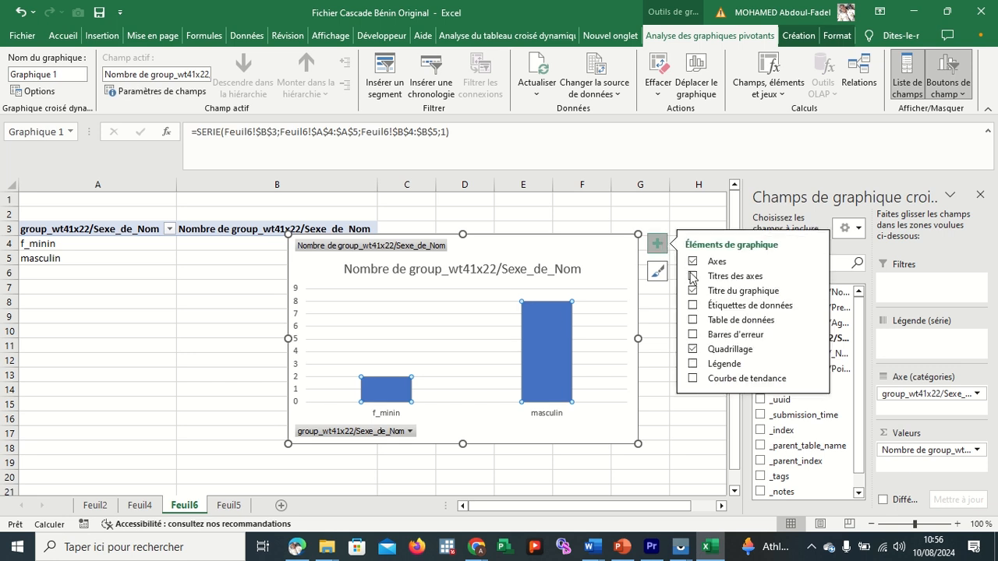
{"action": "left_click", "coordinate": [693, 305]}
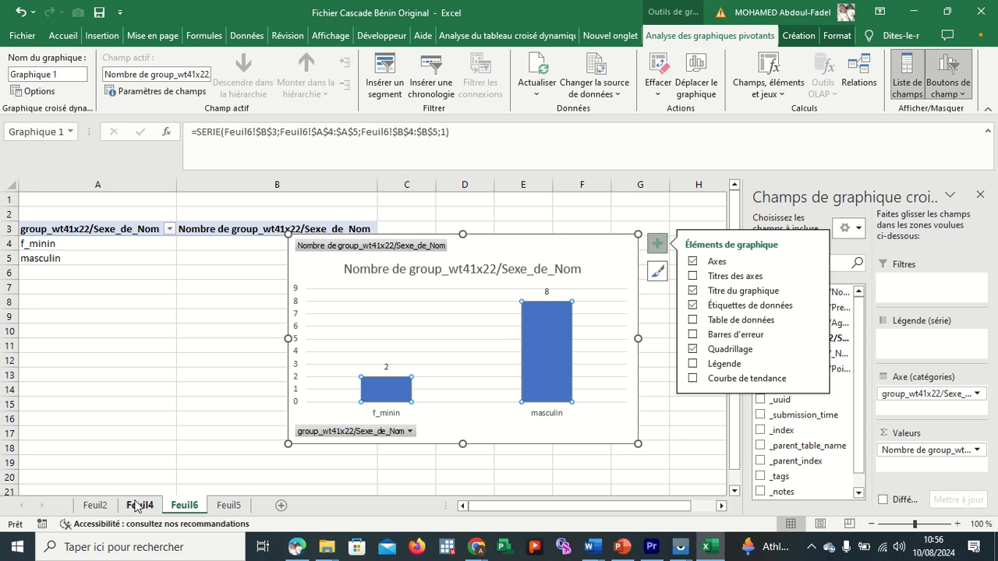
Refresh all the workbook's data from the Feuil6 sheet to update the sex chart
{"action": "left_click", "coordinate": [247, 36]}
{"action": "left_click", "coordinate": [181, 92]}
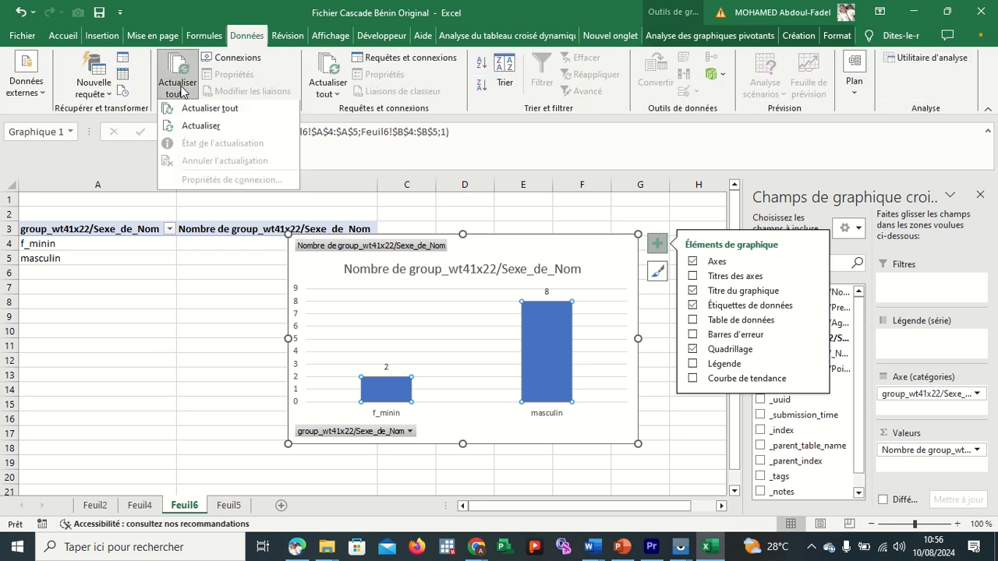
{"action": "left_click", "coordinate": [204, 112]}
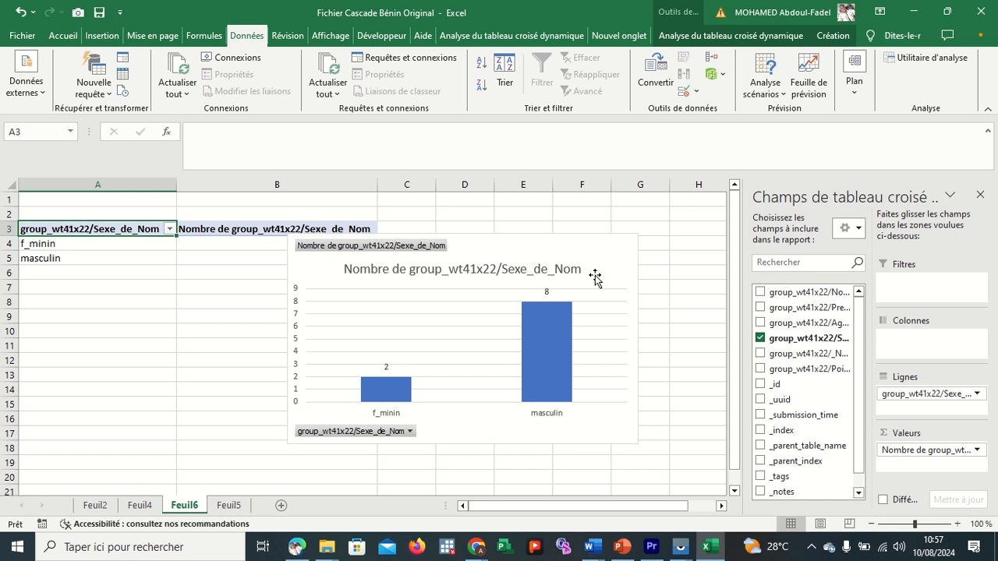
{"action": "left_click", "coordinate": [690, 300]}
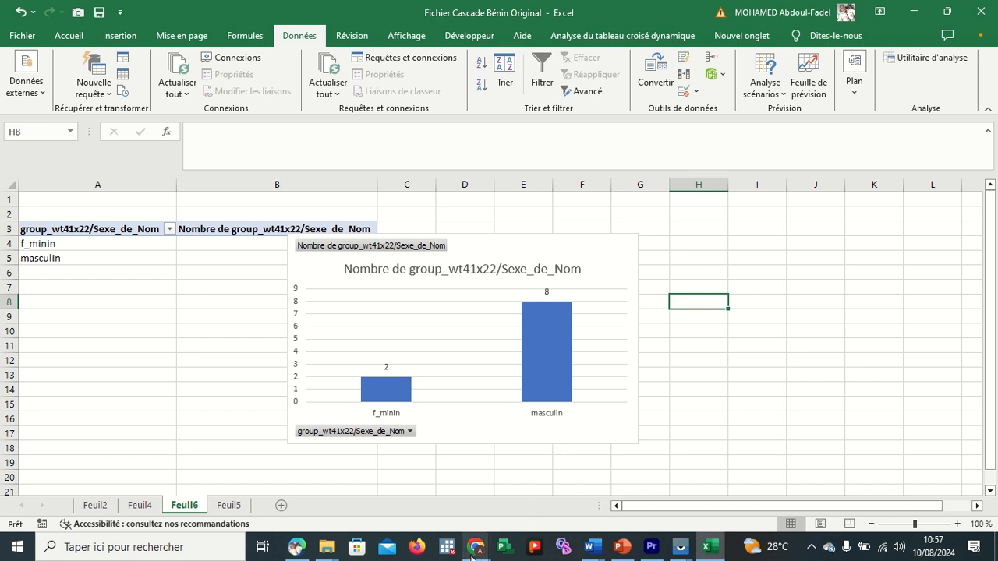
Check the Google Meet call in Chrome, and return to the Excel workbook to show the submissions on Feuil4
{"action": "mouse_move", "coordinate": [476, 546]}
{"action": "left_click", "coordinate": [436, 510]}
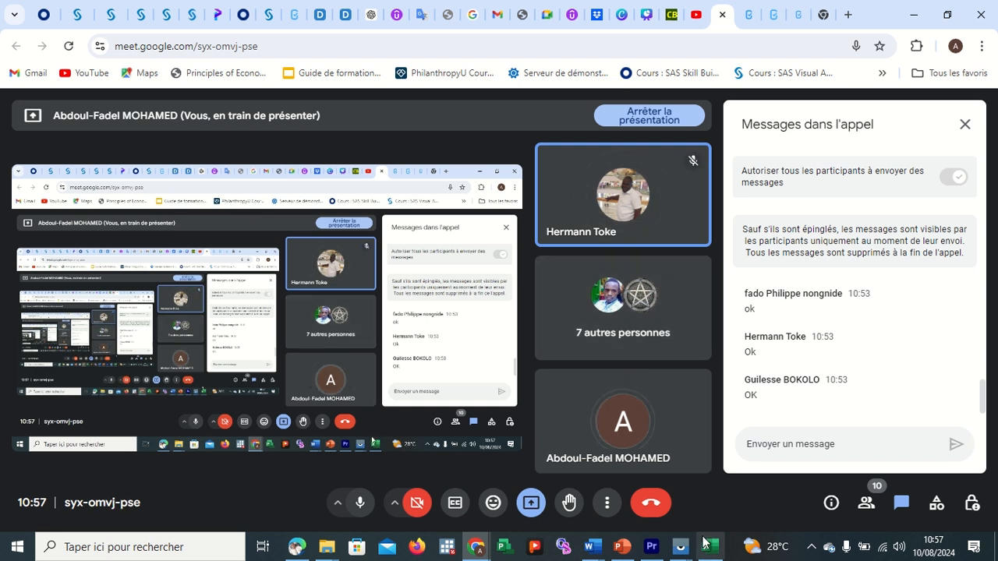
{"action": "mouse_move", "coordinate": [708, 546]}
{"action": "left_click", "coordinate": [705, 502]}
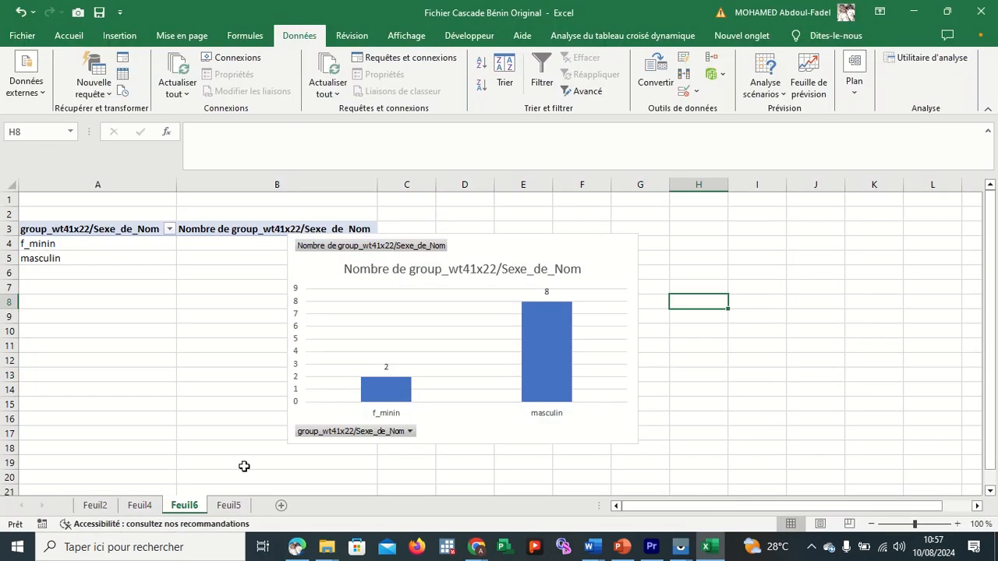
{"action": "left_click", "coordinate": [140, 505]}
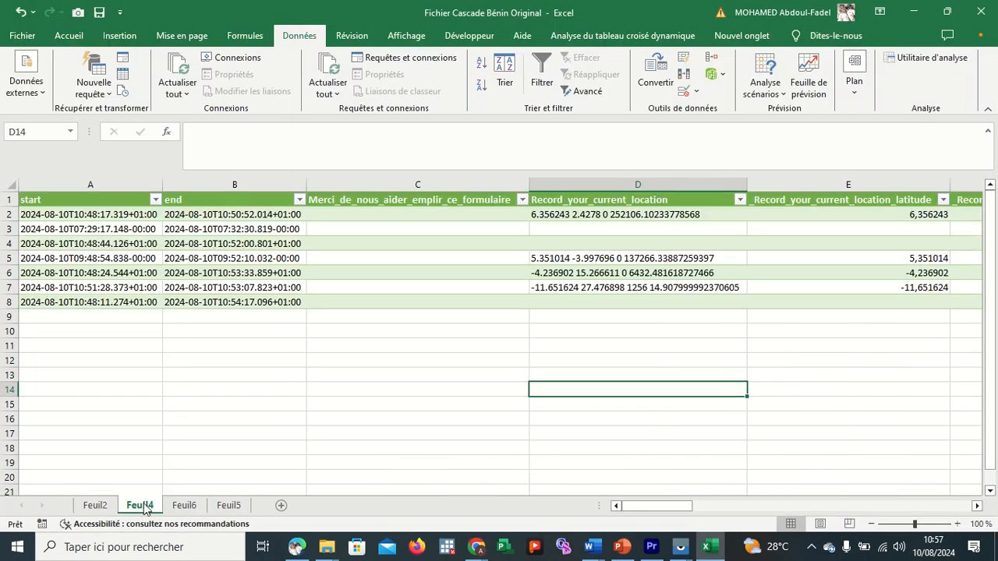
Review the sex chart on Feuil6 and the participant records on Feuil5
{"action": "left_click", "coordinate": [185, 506]}
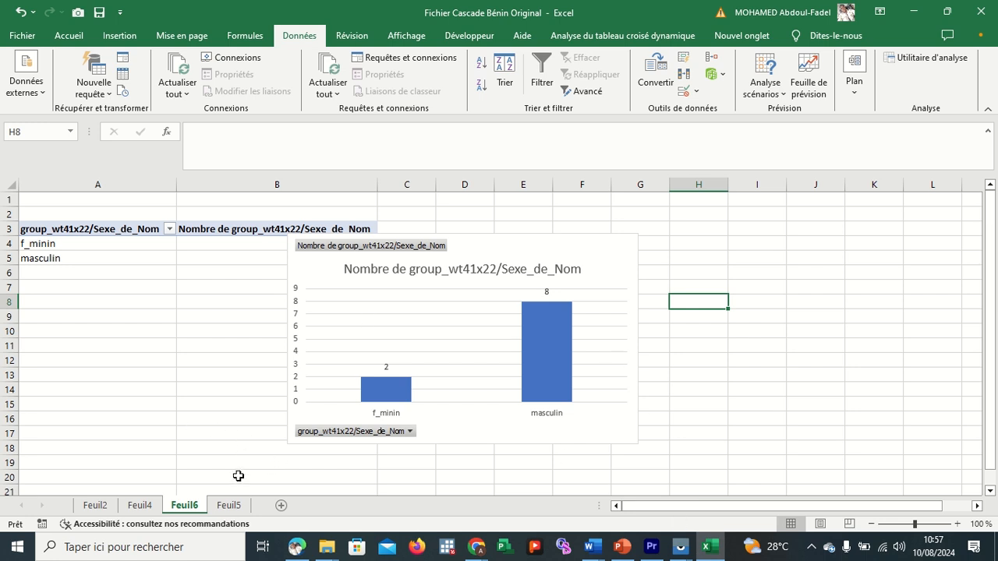
{"action": "left_click", "coordinate": [230, 505]}
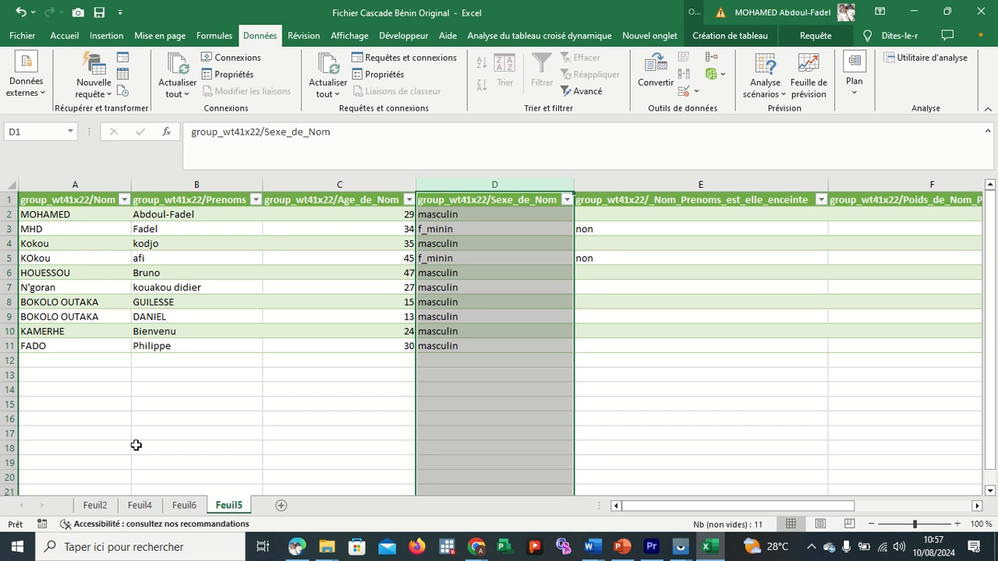
{"action": "left_click", "coordinate": [638, 386]}
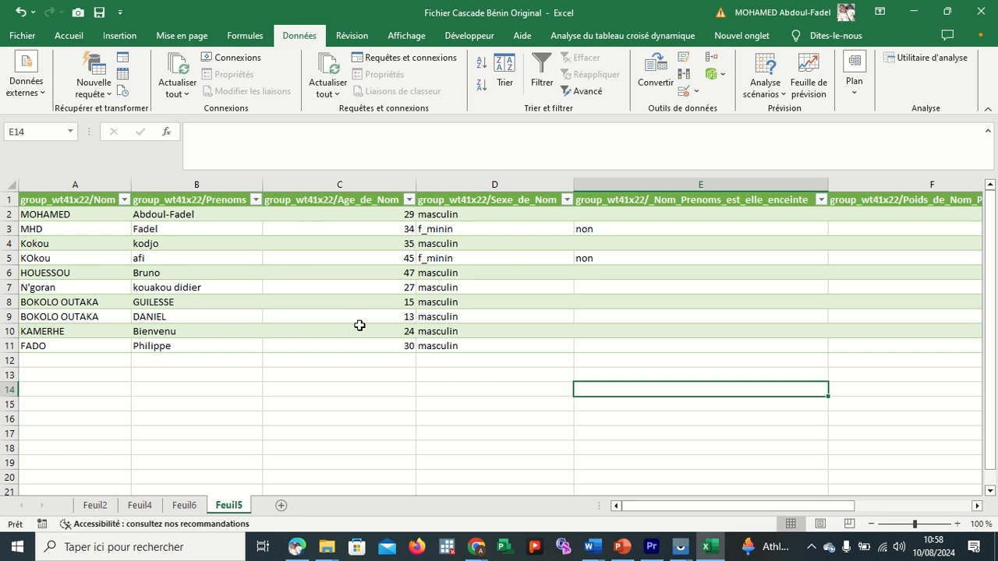
Compare the Secteurs and Histogramme chart types for Feuil5's group_wt41x22/Sexe_de_Nom column, and insert the recommended Histogramme groupé pivot chart
{"action": "left_click", "coordinate": [507, 177]}
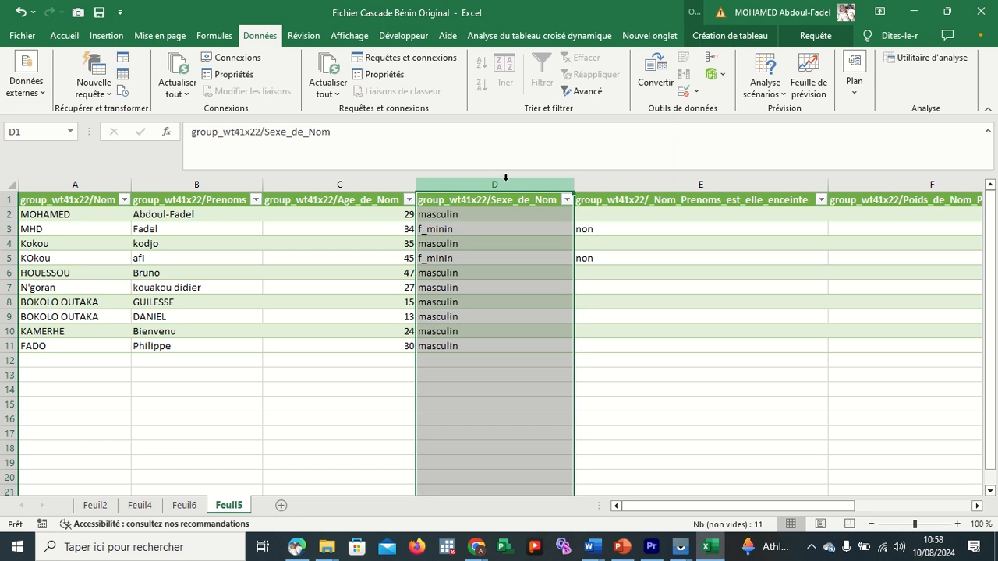
{"action": "left_click", "coordinate": [104, 36]}
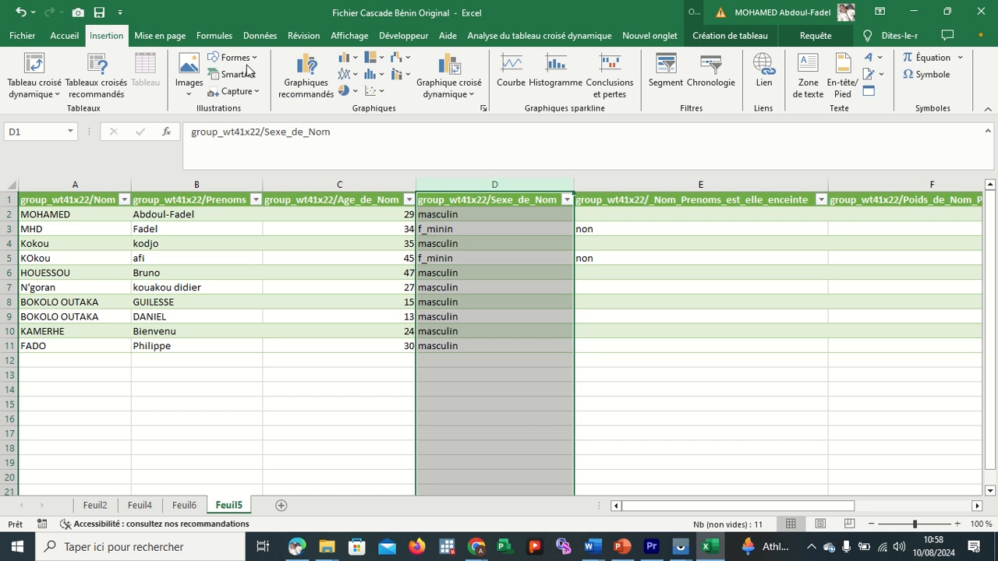
{"action": "left_click", "coordinate": [355, 95]}
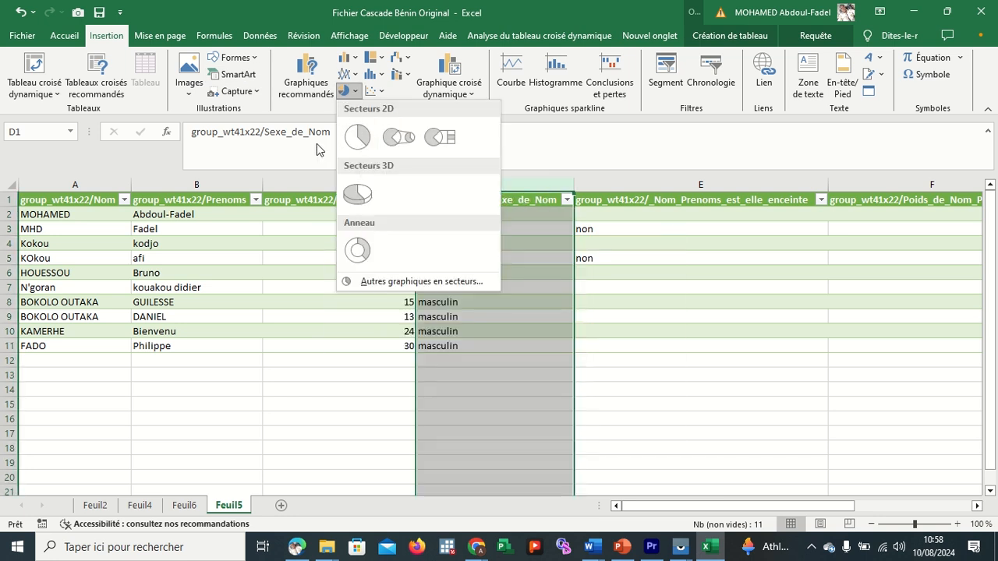
{"action": "left_click", "coordinate": [318, 145]}
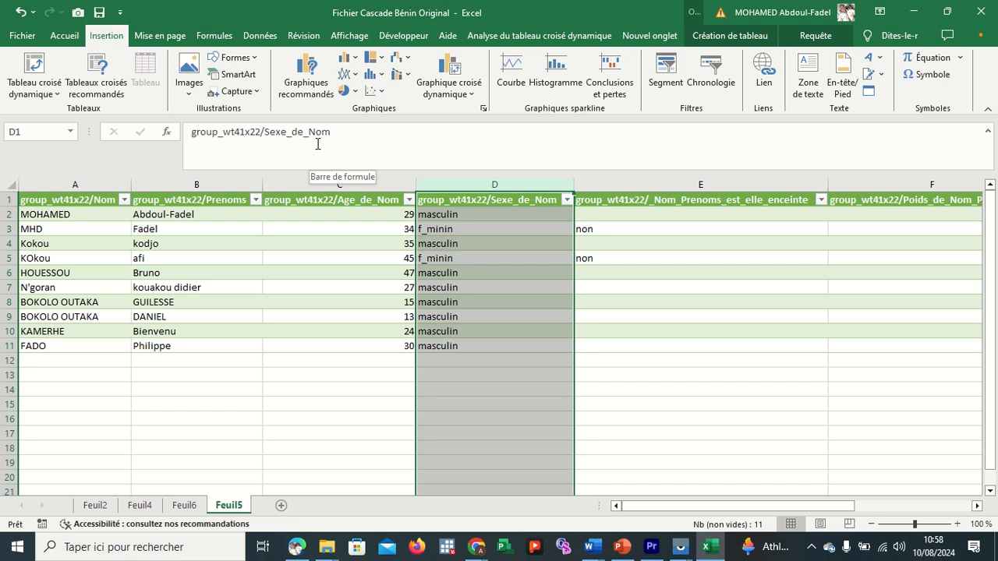
{"action": "left_click", "coordinate": [305, 88]}
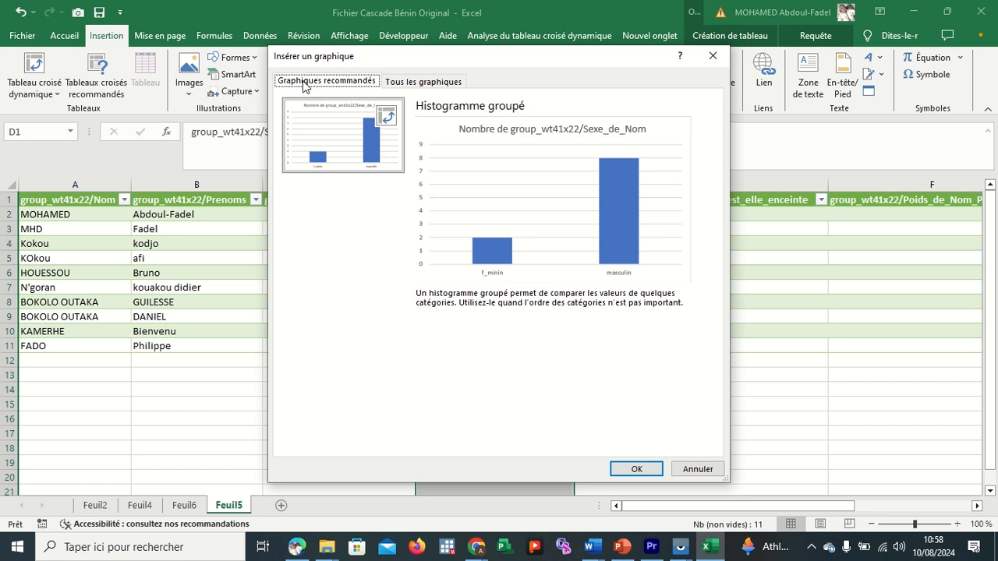
{"action": "left_click", "coordinate": [433, 83]}
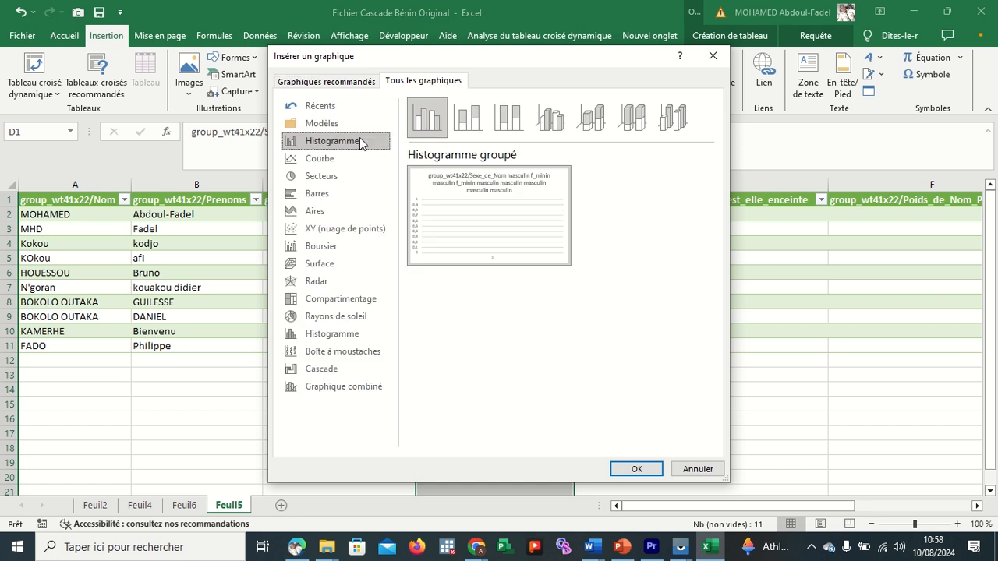
{"action": "left_click", "coordinate": [341, 175]}
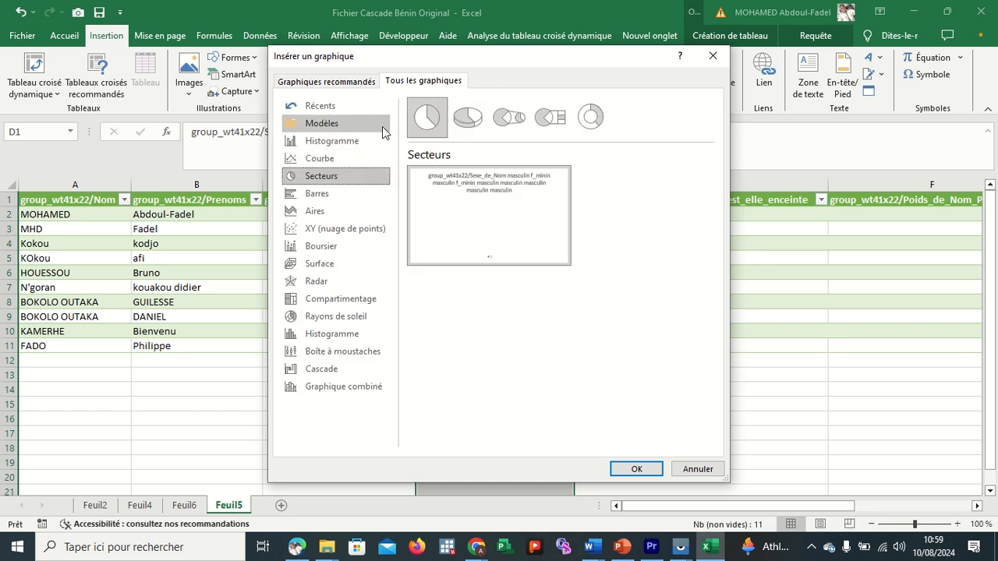
{"action": "left_click", "coordinate": [357, 145]}
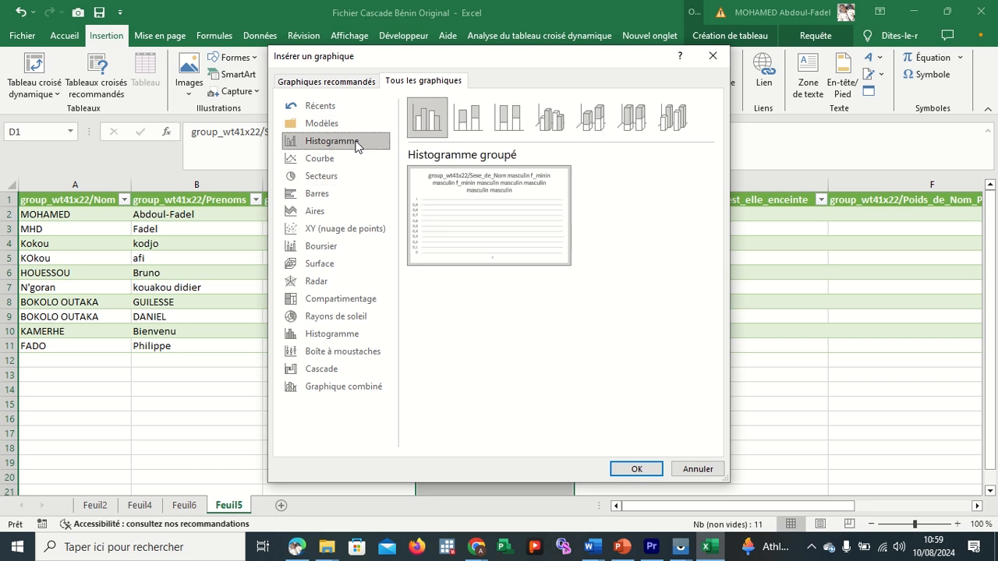
{"action": "left_click", "coordinate": [359, 88]}
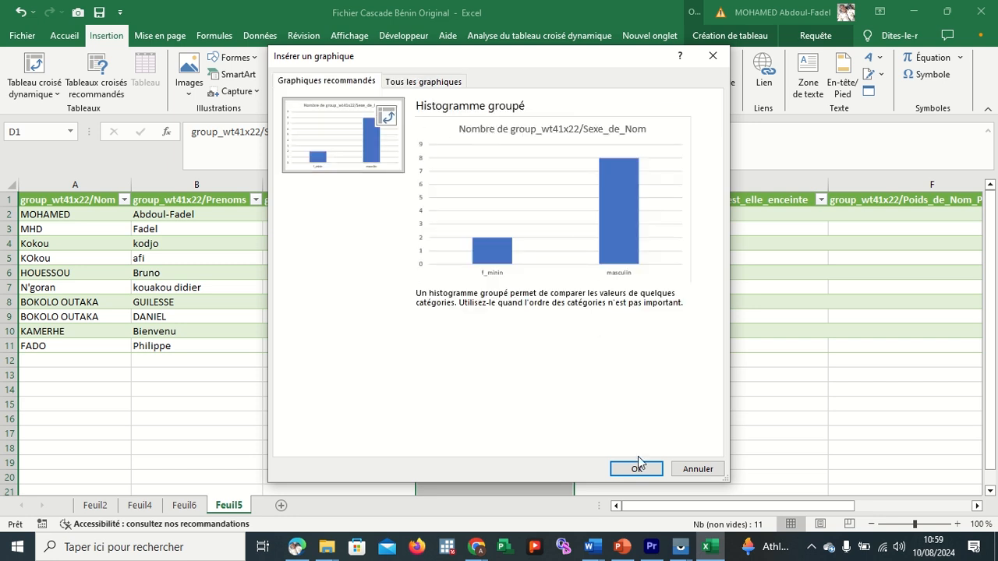
{"action": "left_click", "coordinate": [638, 468]}
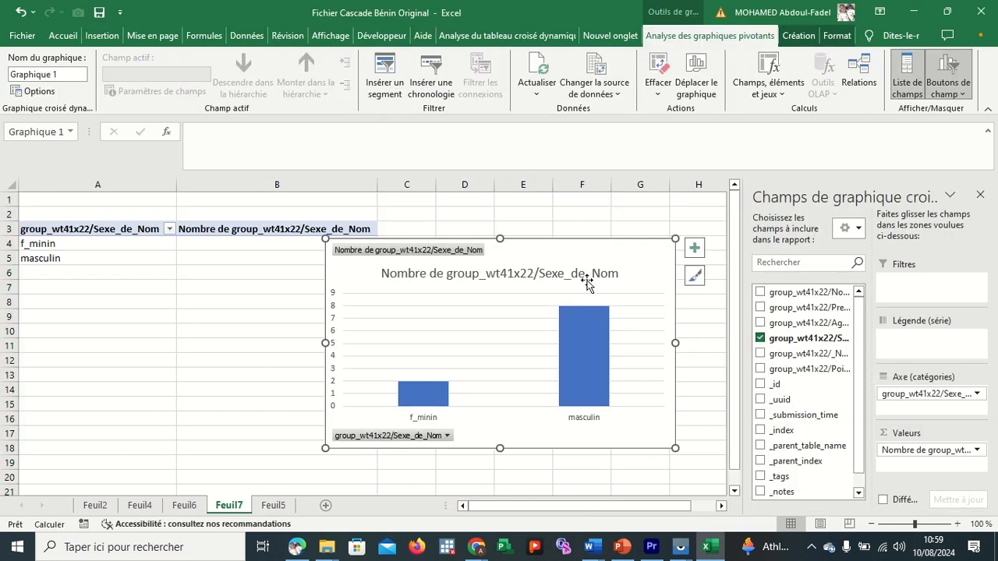
Add data labels to the bars of the new pivot chart on Feuil7
{"action": "mouse_move", "coordinate": [588, 319]}
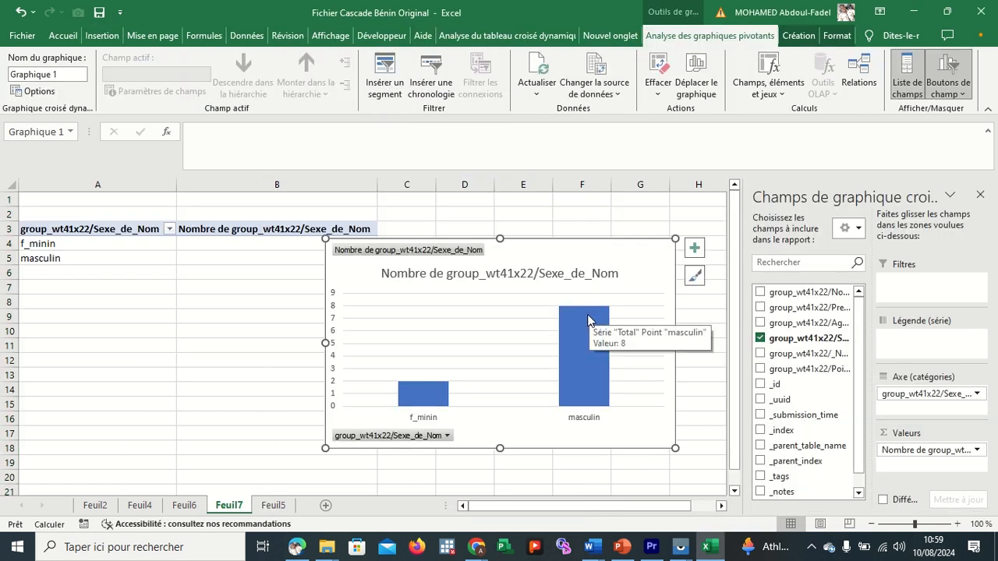
{"action": "left_click", "coordinate": [589, 320]}
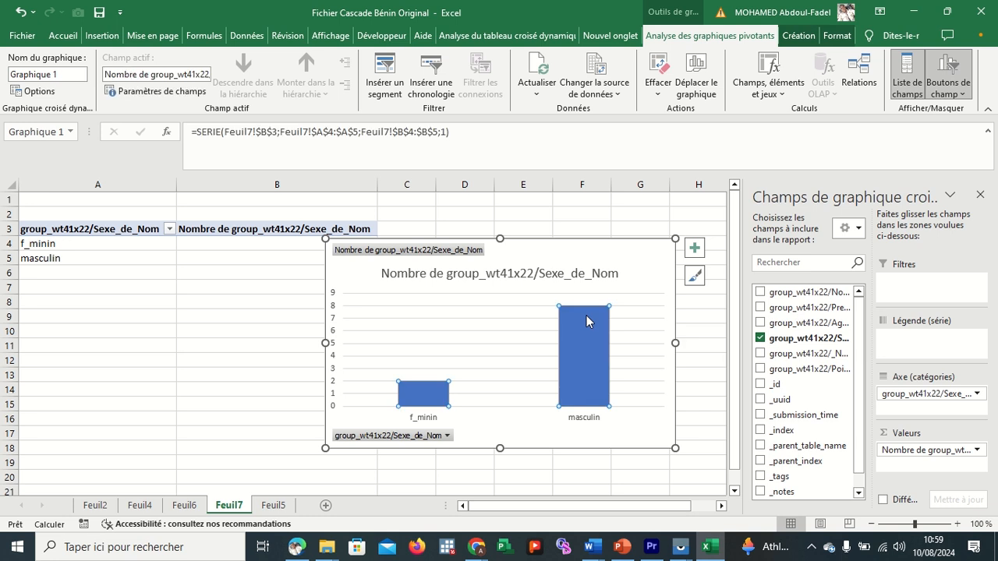
{"action": "left_click", "coordinate": [694, 248]}
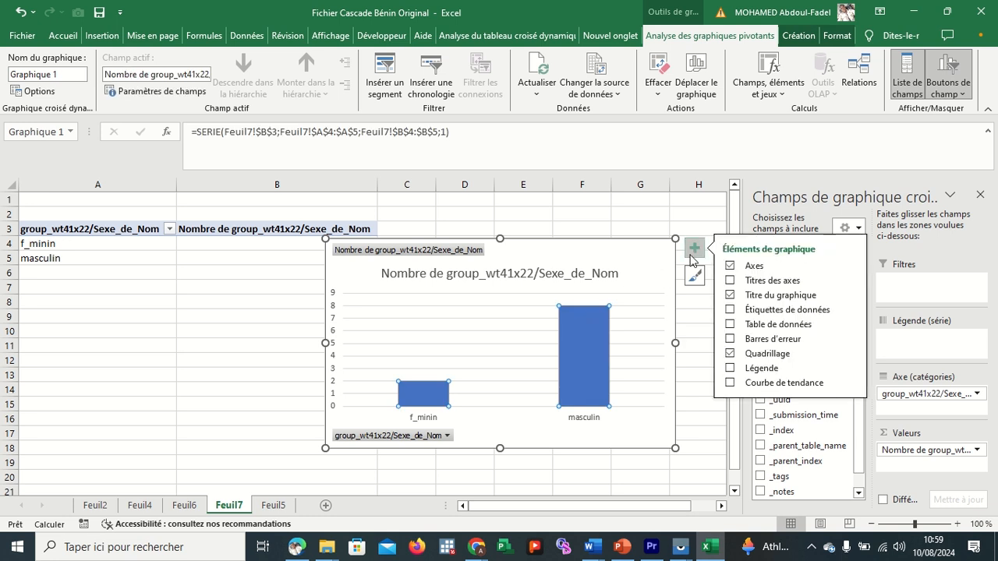
{"action": "left_click", "coordinate": [730, 310]}
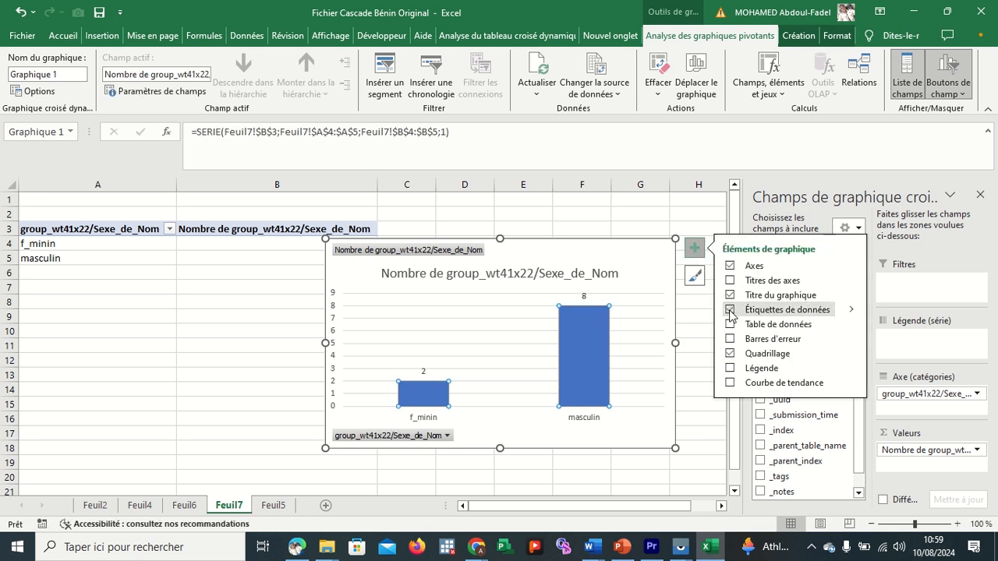
{"action": "left_click", "coordinate": [255, 258]}
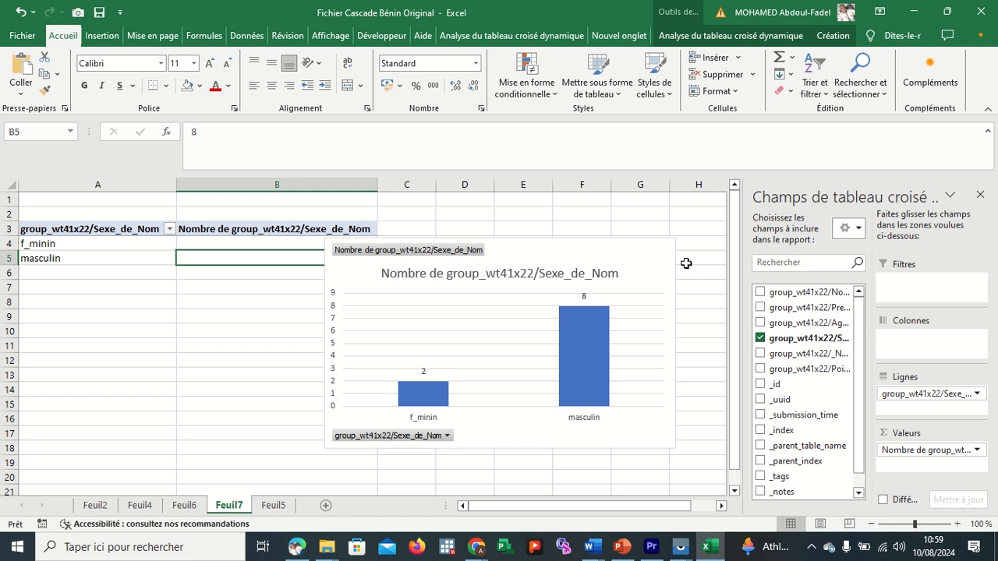
Launch Power BI Desktop, and switch to the Google Meet call in Chrome
{"action": "left_click", "coordinate": [165, 549]}
{"action": "type", "text": "POWER"}
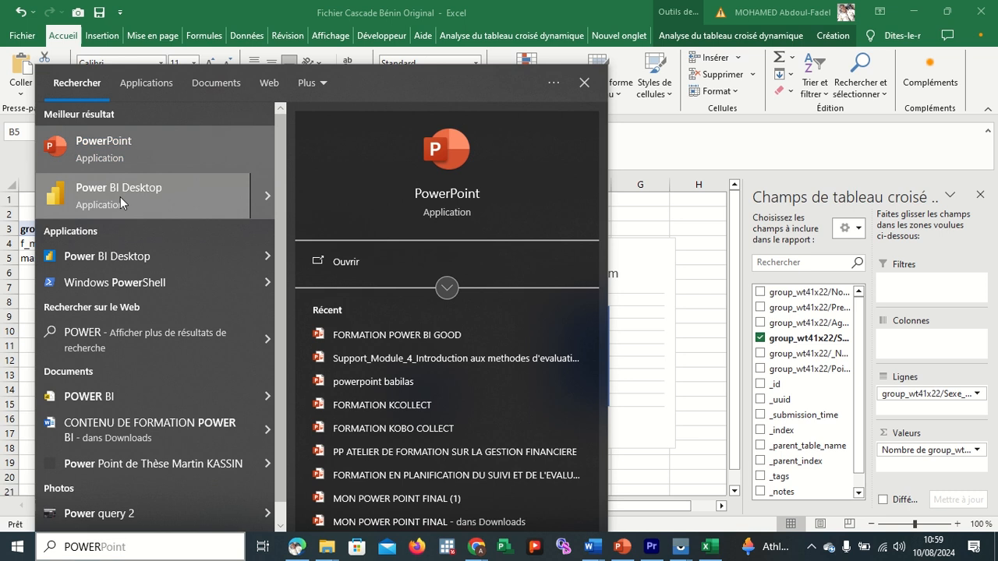
{"action": "left_click", "coordinate": [120, 196]}
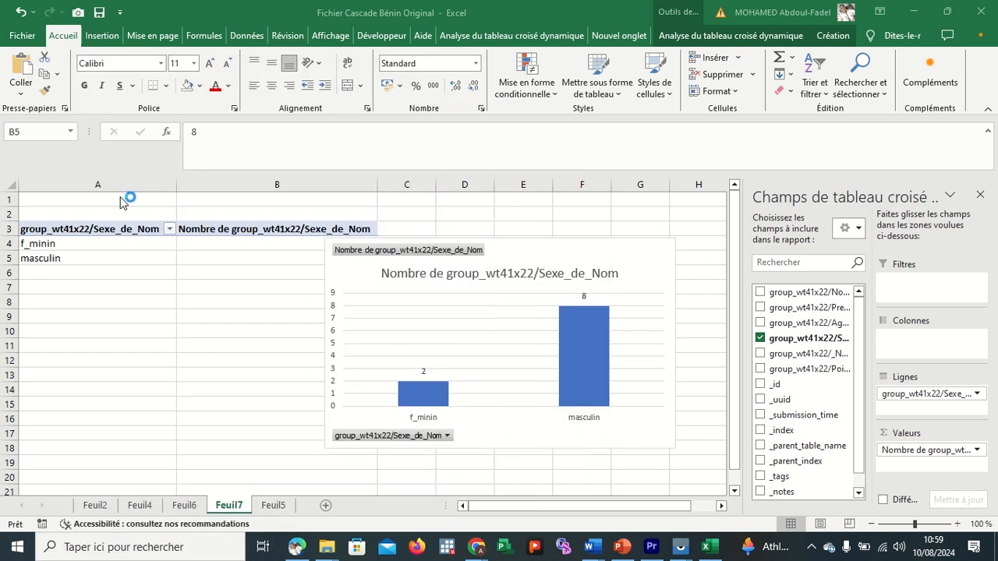
{"action": "mouse_move", "coordinate": [475, 545]}
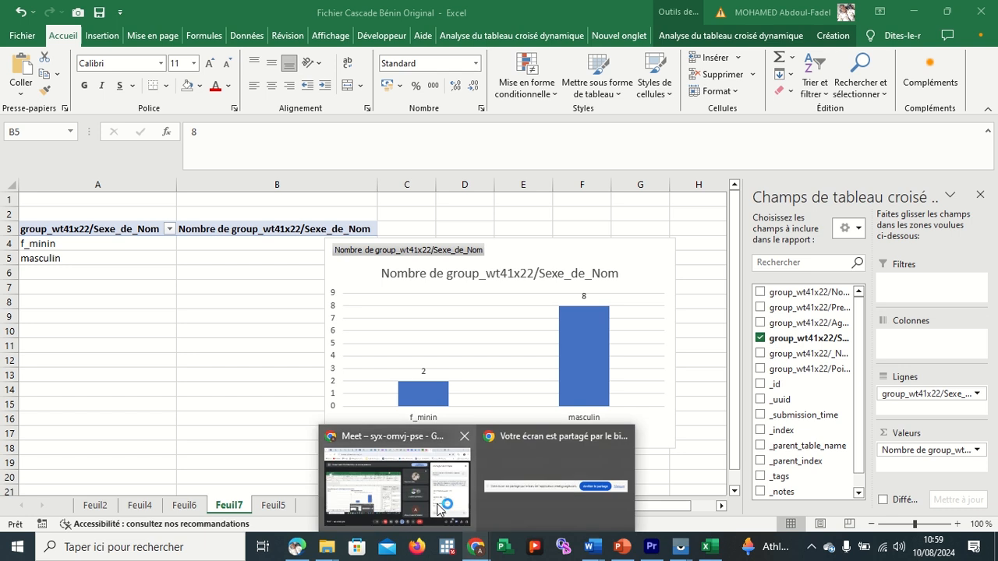
{"action": "left_click", "coordinate": [438, 483]}
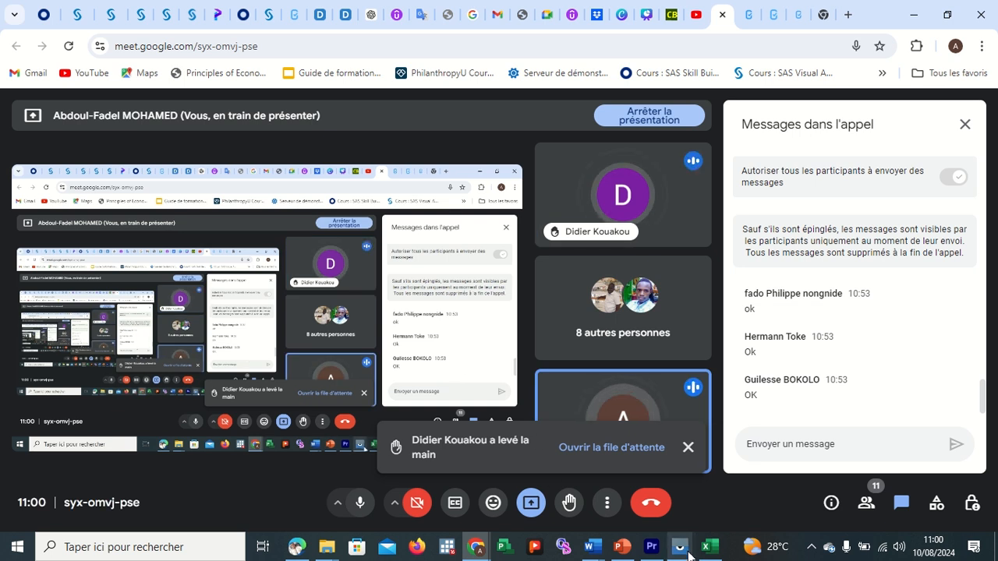
Try to reconnect the mirrored Android device 23106RN0DA, and dismiss the connection dialog
{"action": "mouse_move", "coordinate": [683, 548]}
{"action": "left_click", "coordinate": [732, 493]}
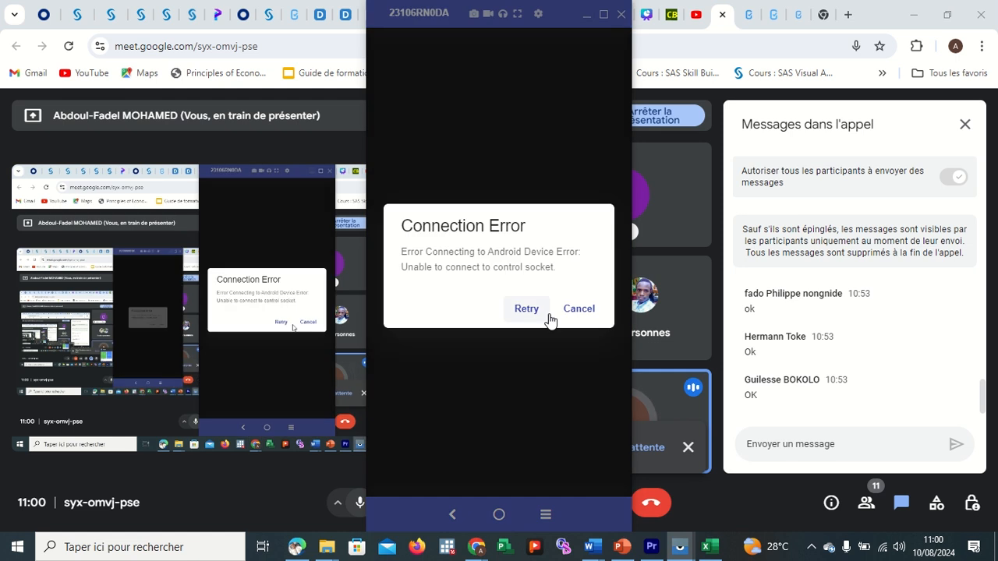
{"action": "left_click", "coordinate": [528, 311]}
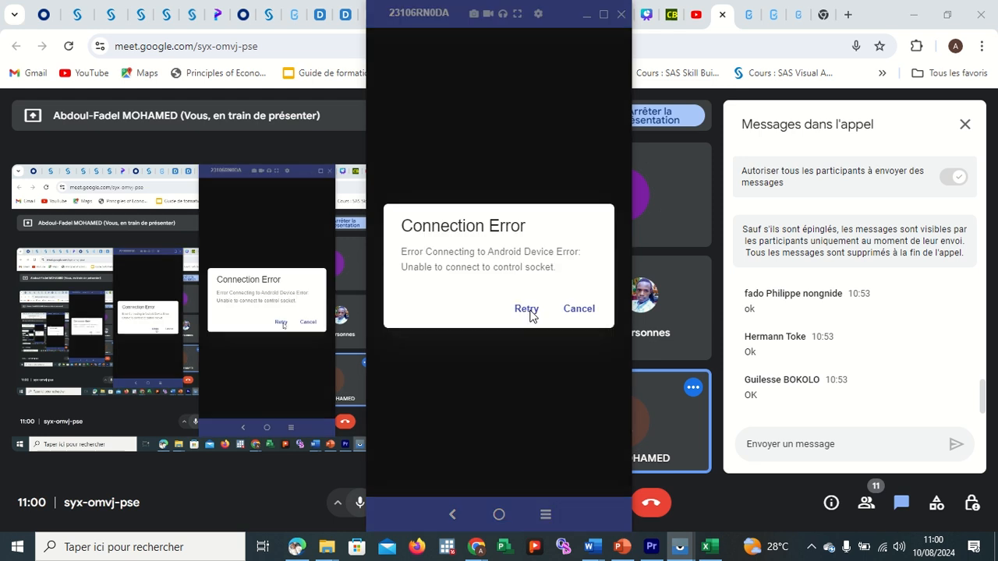
{"action": "left_click", "coordinate": [577, 311]}
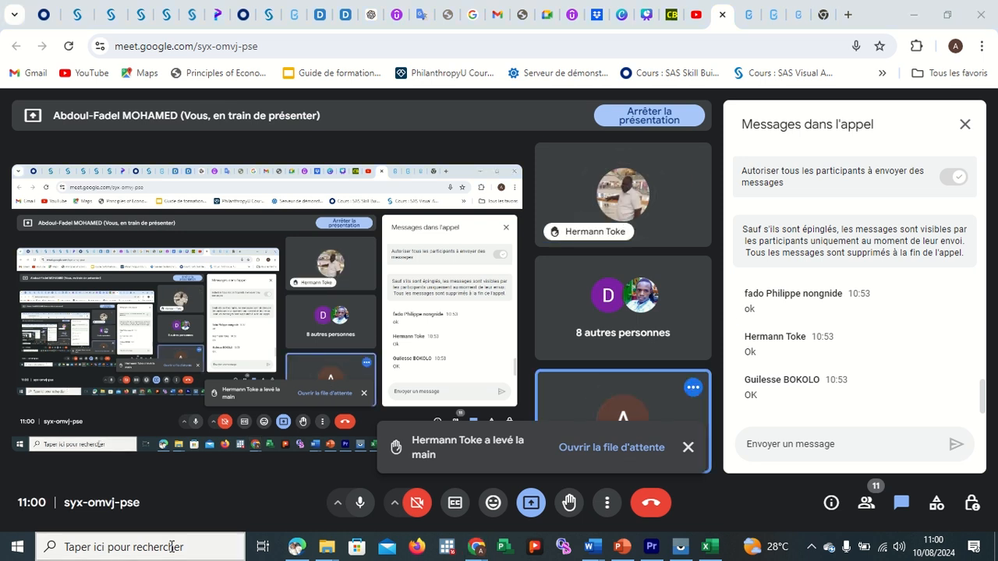
{"action": "left_click", "coordinate": [170, 546]}
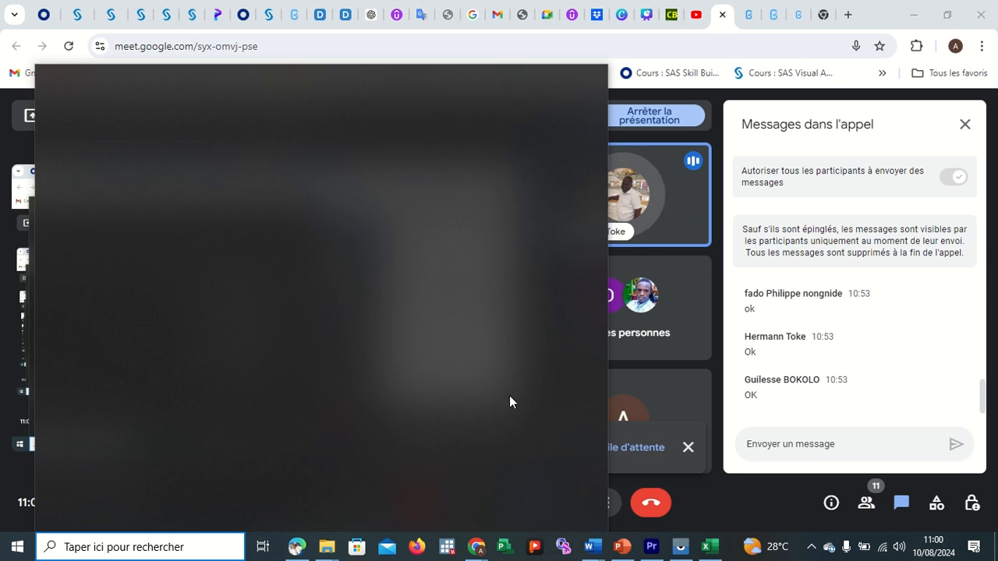
{"action": "left_click", "coordinate": [738, 503]}
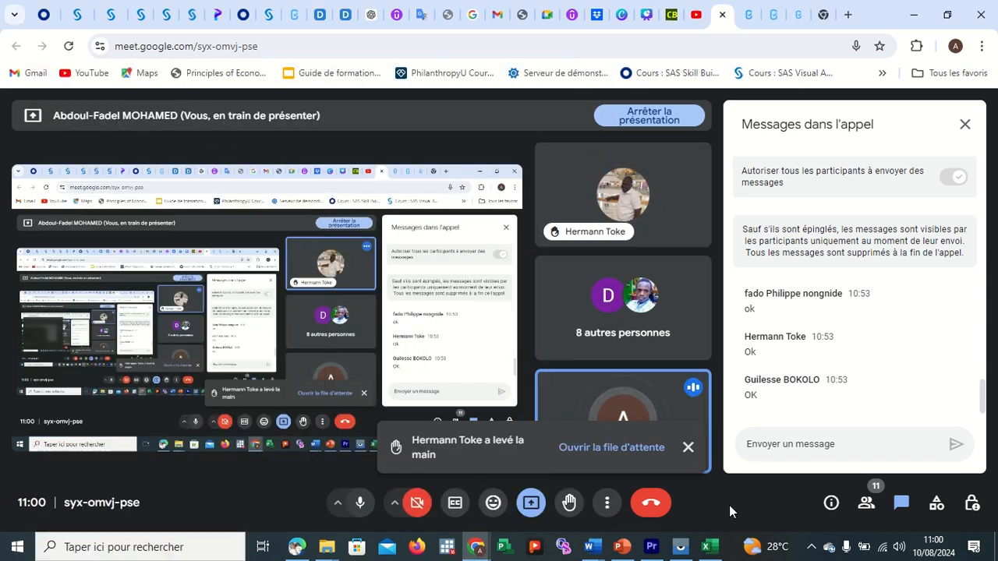
{"action": "mouse_move", "coordinate": [654, 548]}
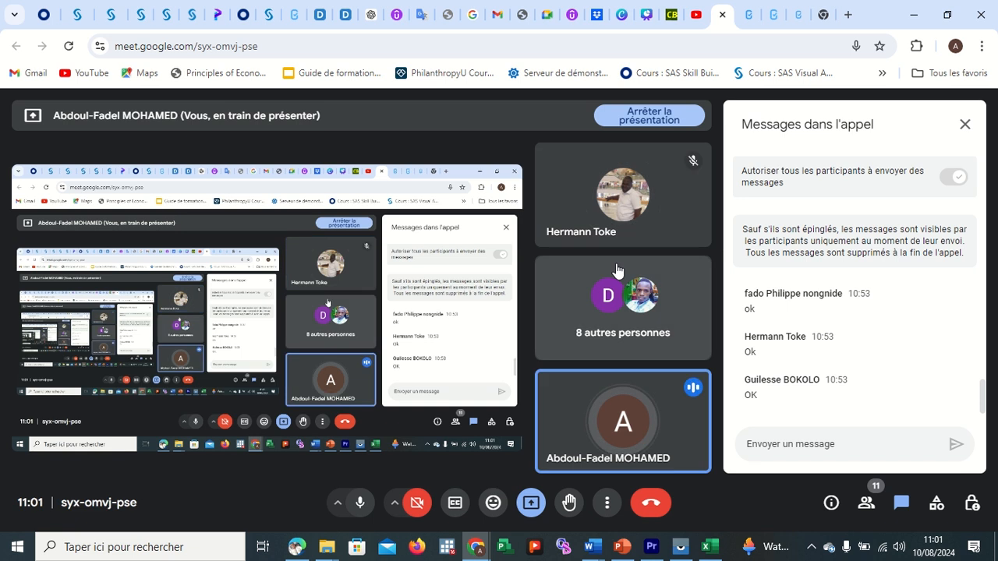
{"action": "left_click", "coordinate": [798, 17]}
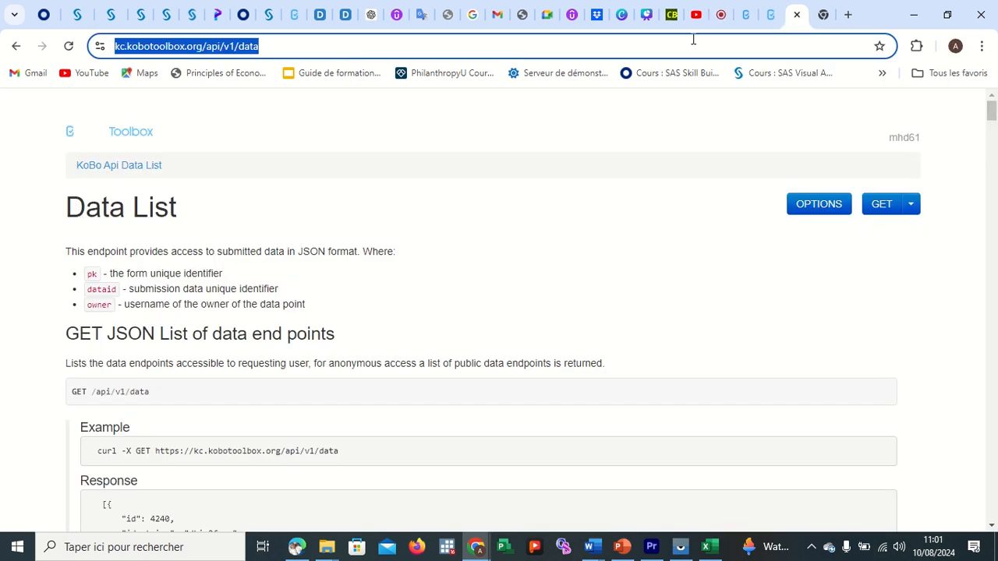
{"action": "left_click", "coordinate": [769, 17]}
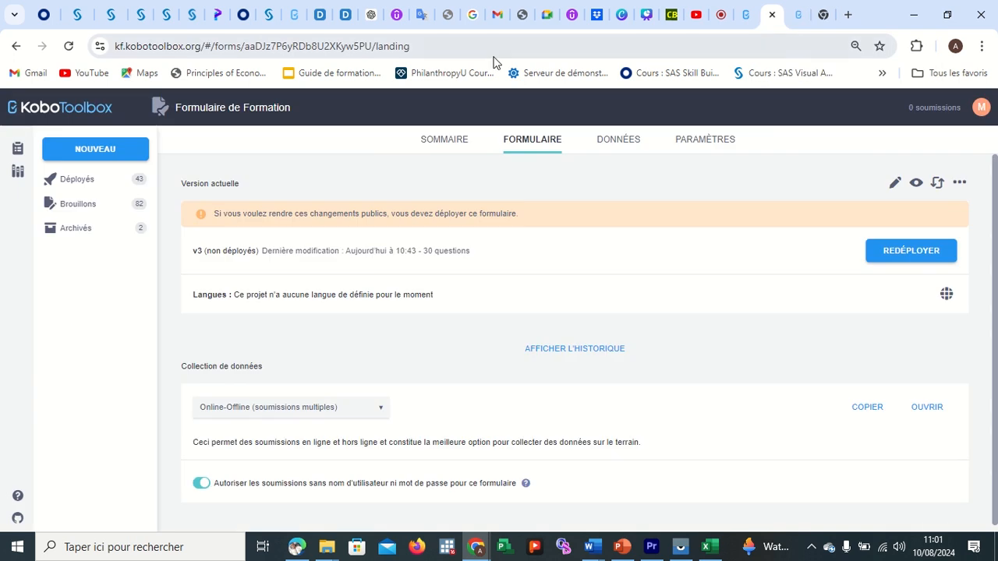
{"action": "left_click", "coordinate": [848, 16]}
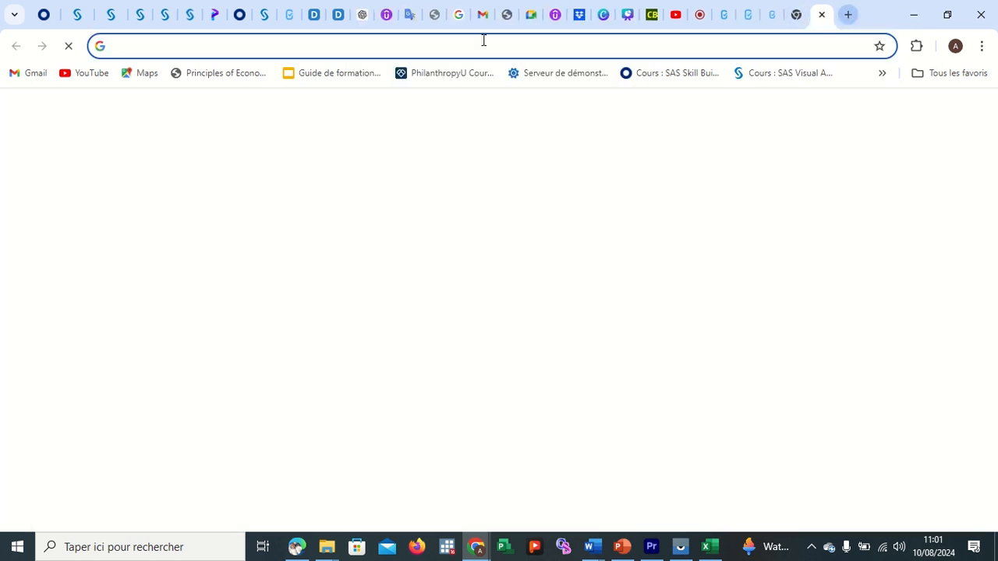
{"action": "left_click", "coordinate": [402, 51]}
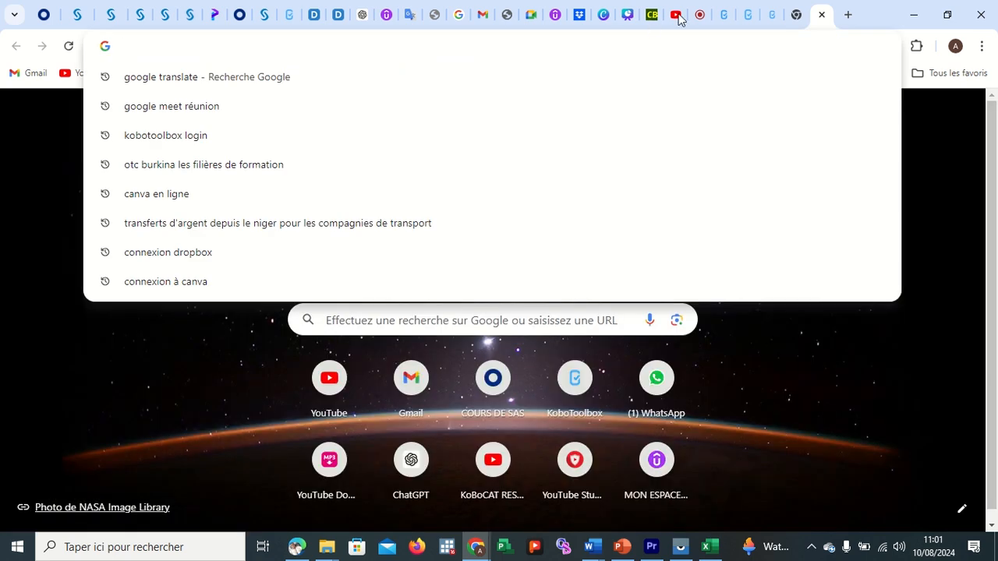
{"action": "type", "text": "https://ee.kobotoolbox.org/x/tbaNJjJz"}
{"action": "left_click", "coordinate": [774, 14]}
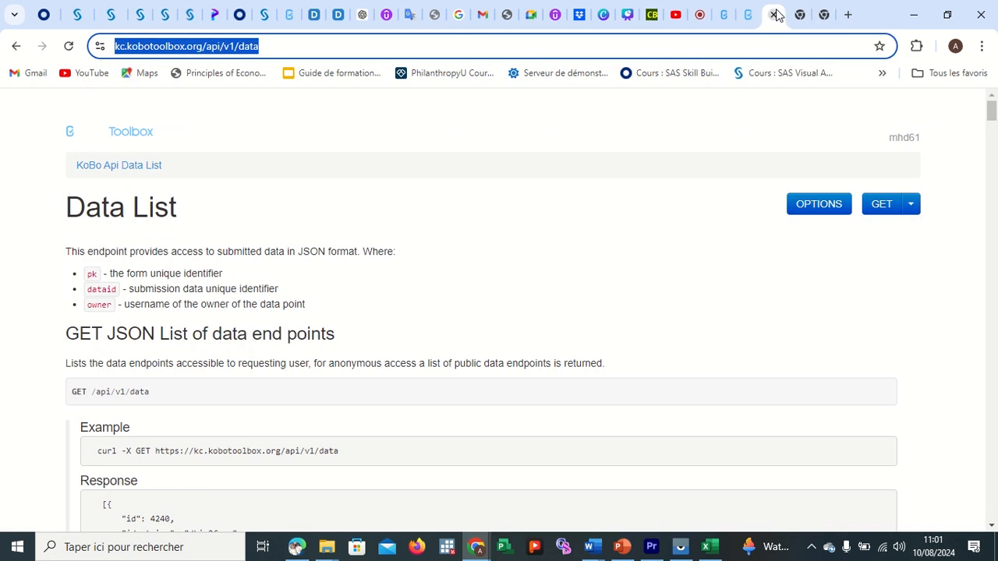
{"action": "left_click", "coordinate": [285, 47]}
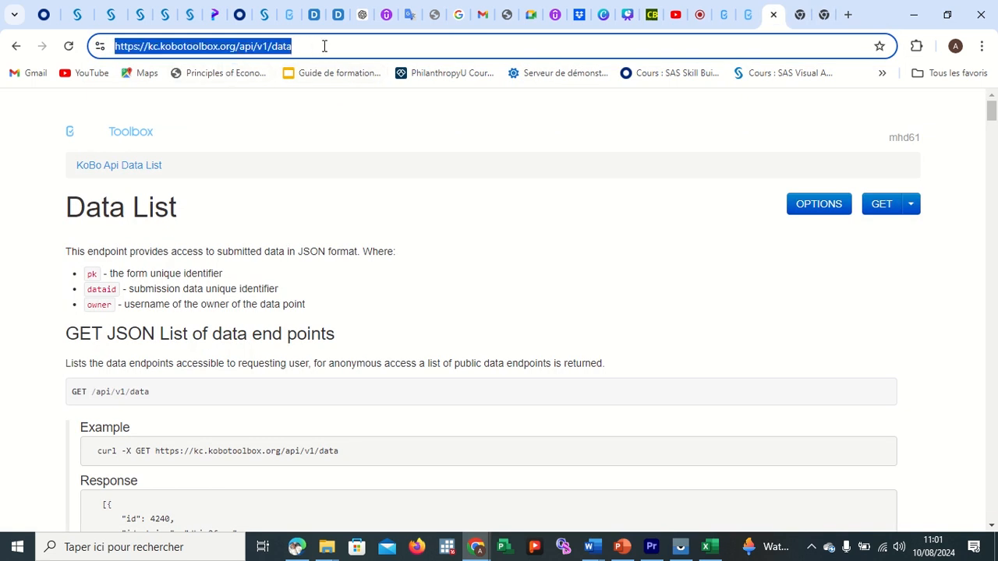
{"action": "left_click", "coordinate": [823, 16]}
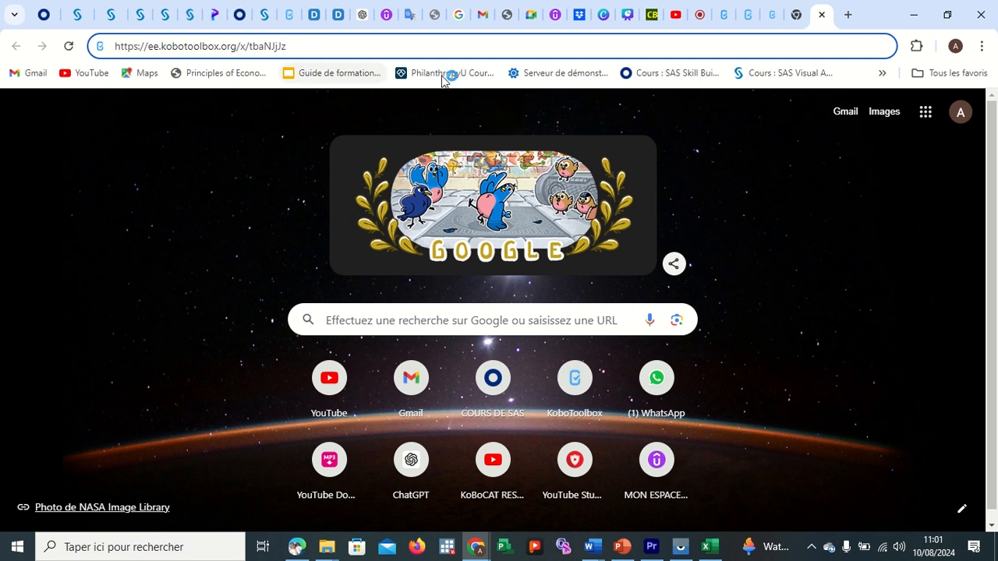
{"action": "left_click", "coordinate": [751, 123]}
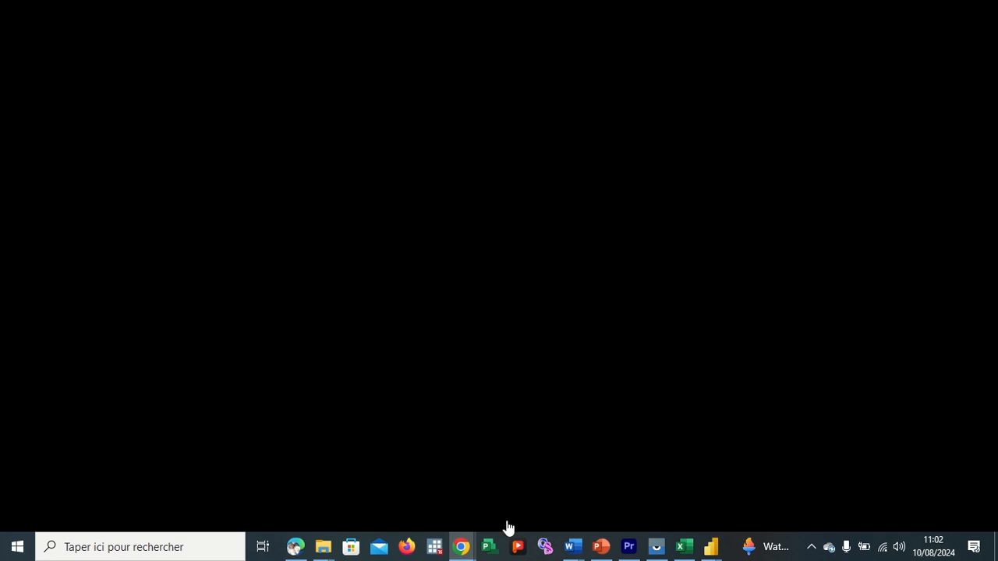
Return to the Google Meet call in Chrome, mute the microphone, and pause the screen recording
{"action": "left_click", "coordinate": [462, 546]}
{"action": "mouse_move", "coordinate": [464, 549]}
{"action": "left_click", "coordinate": [487, 505]}
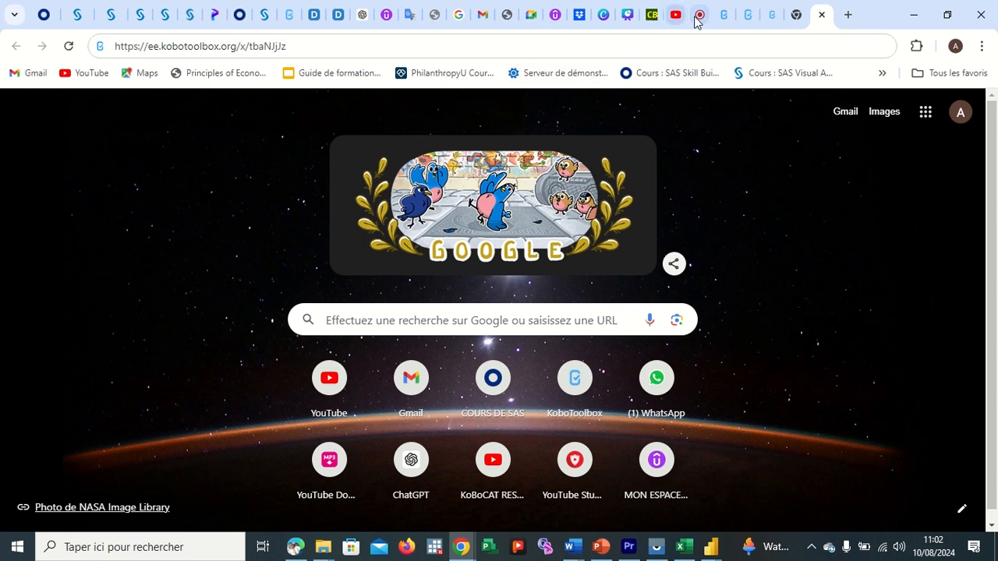
{"action": "left_click", "coordinate": [699, 15]}
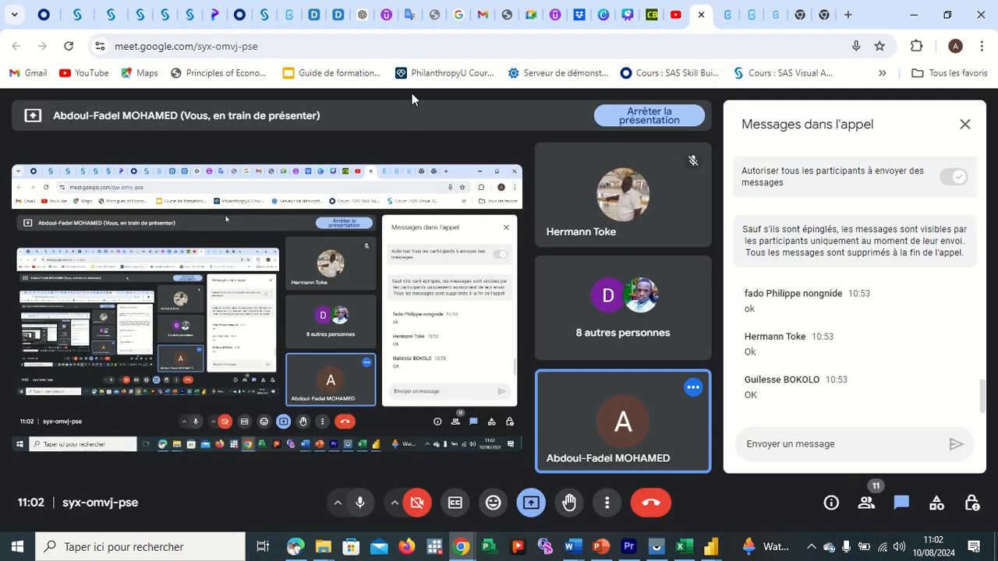
{"action": "left_click", "coordinate": [358, 506]}
{"action": "mouse_move", "coordinate": [502, 6]}
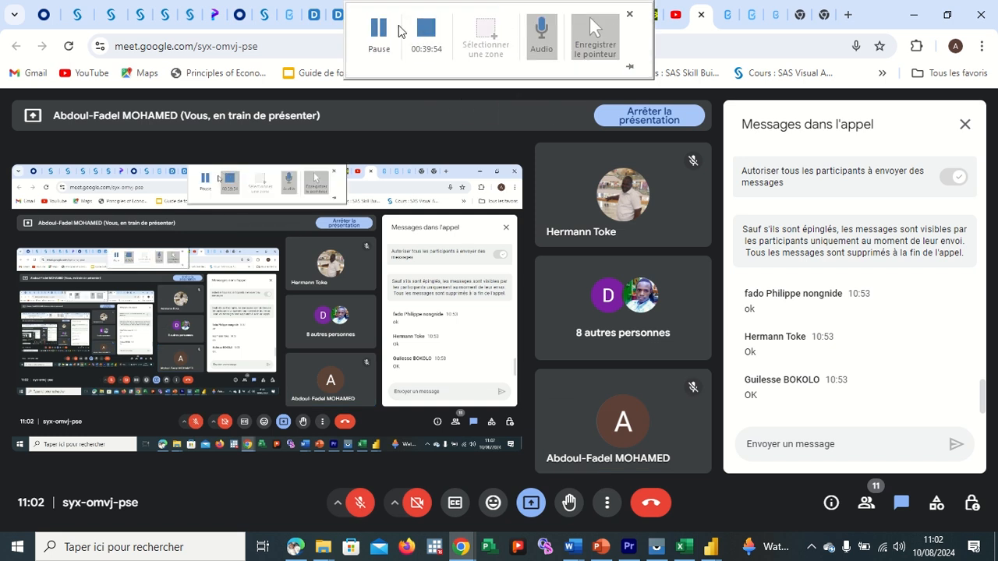
{"action": "left_click", "coordinate": [379, 32]}
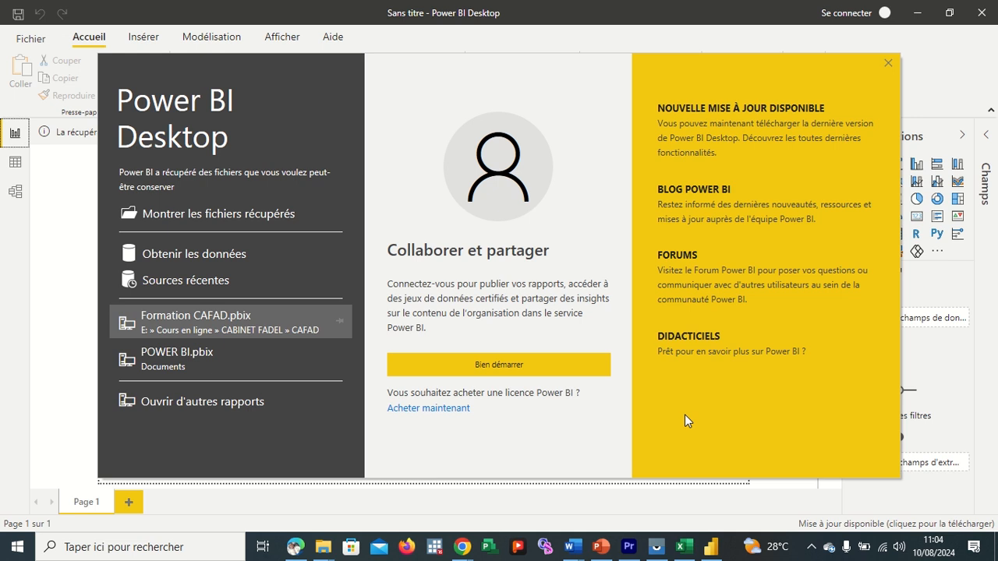
Unmute the microphone in the Google Meet call, and switch back to Power BI Desktop
{"action": "mouse_move", "coordinate": [458, 551]}
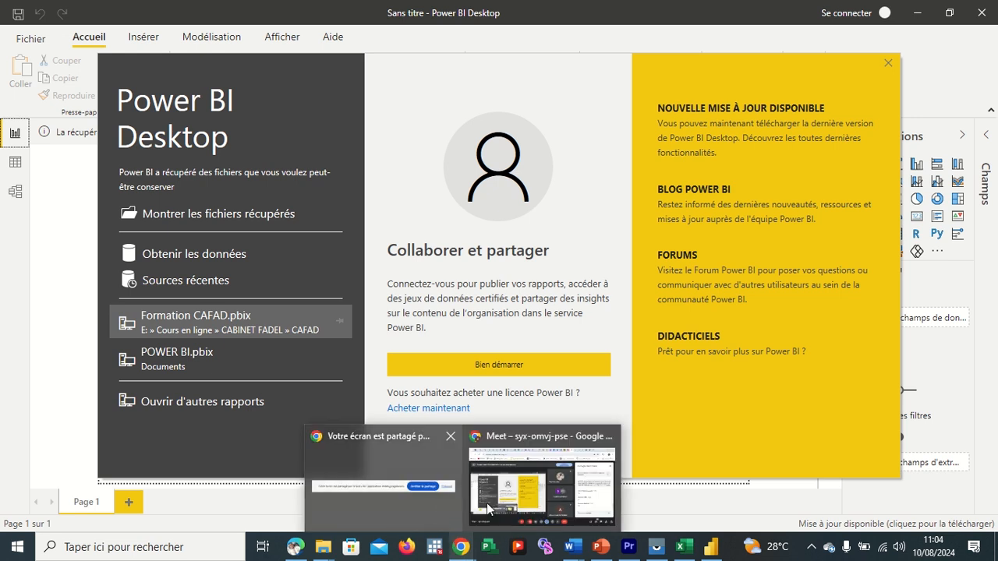
{"action": "left_click", "coordinate": [491, 499]}
{"action": "left_click", "coordinate": [353, 510]}
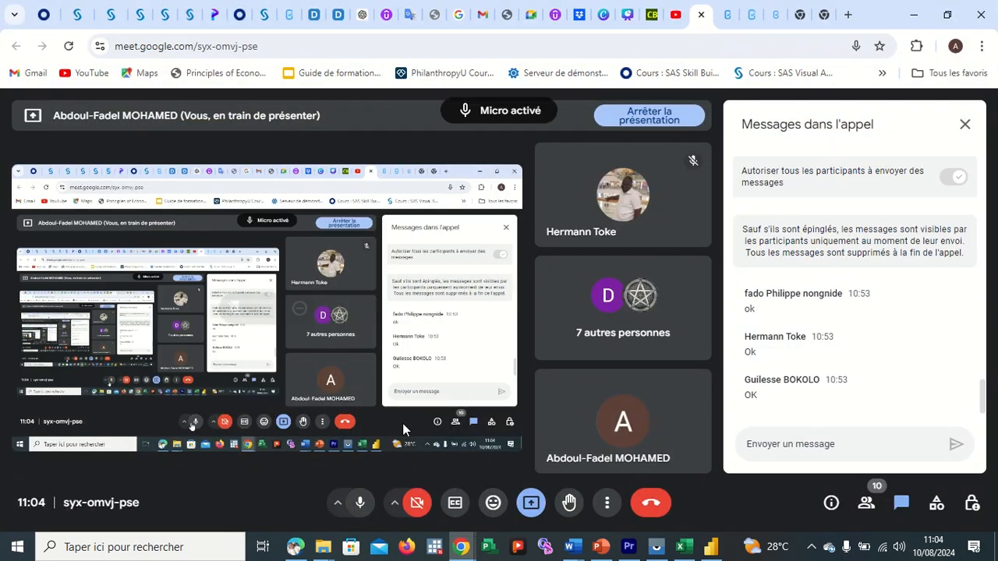
{"action": "left_click", "coordinate": [912, 15]}
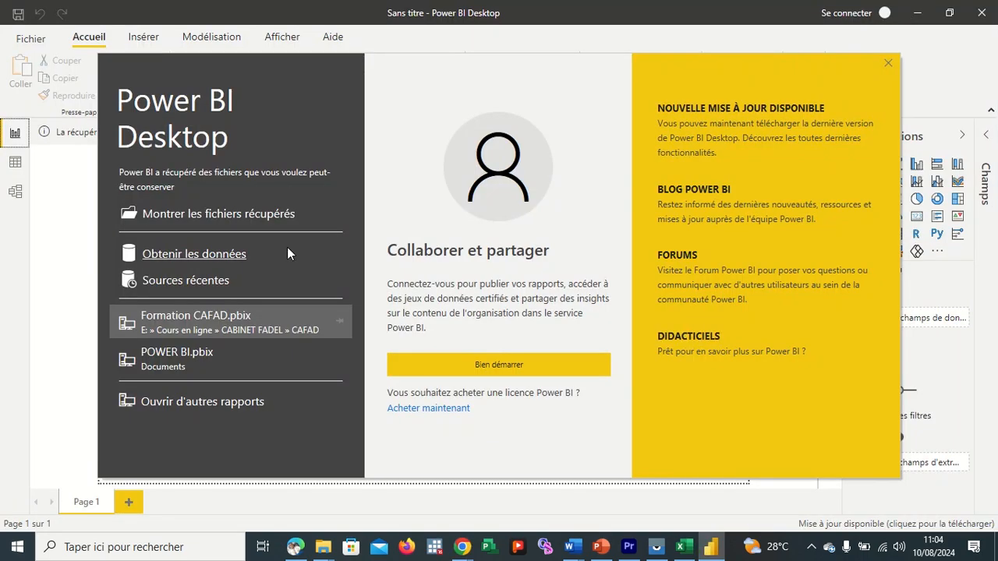
Cancel the Power BI sign-in request, and start getting data from a Web source
{"action": "left_click", "coordinate": [513, 366]}
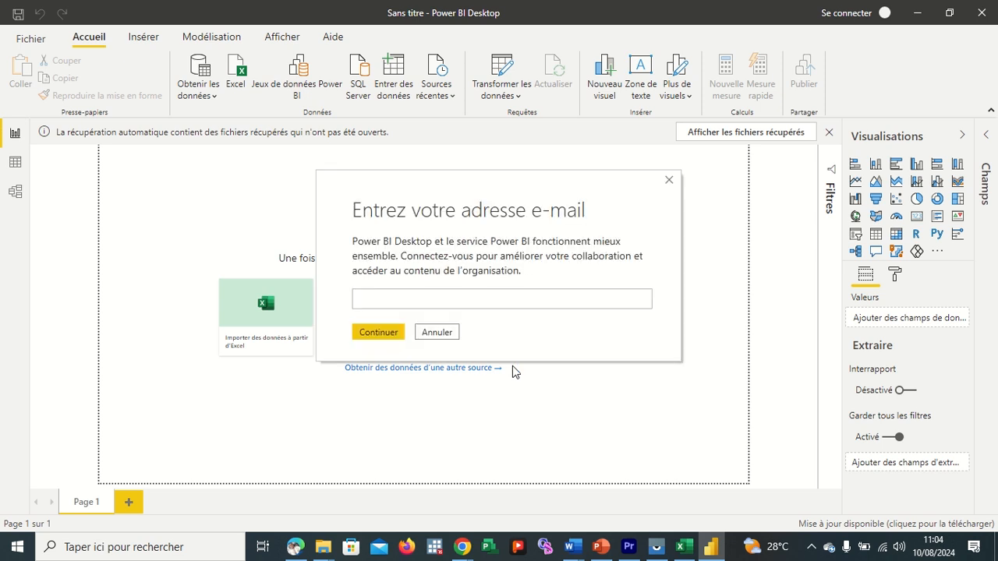
{"action": "left_click", "coordinate": [447, 334]}
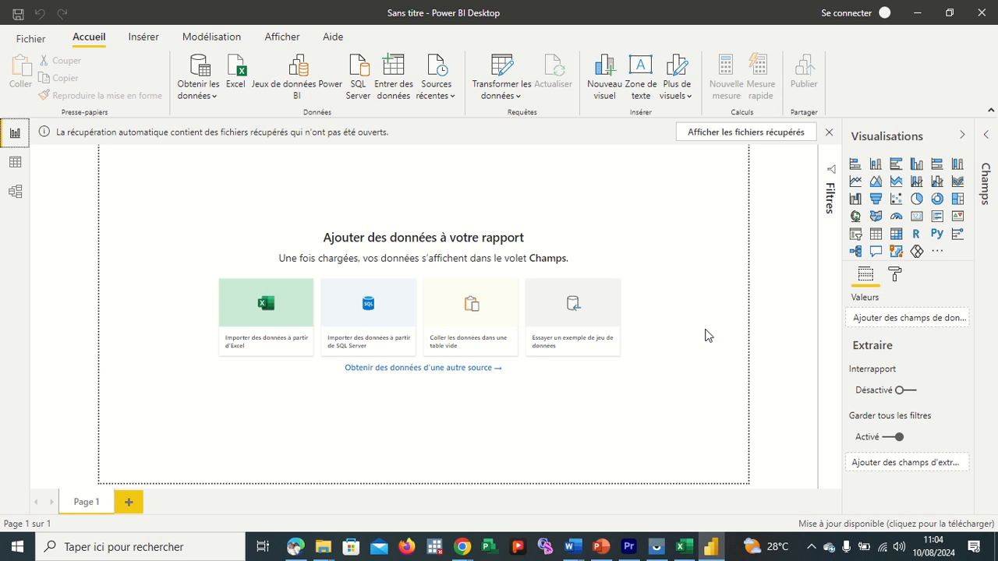
{"action": "left_click", "coordinate": [214, 95]}
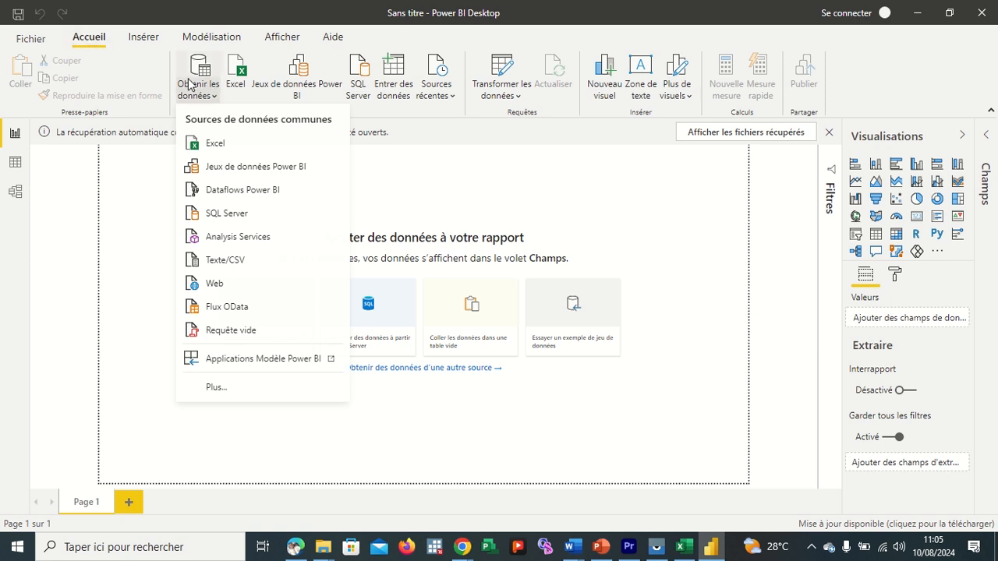
{"action": "left_click", "coordinate": [234, 290]}
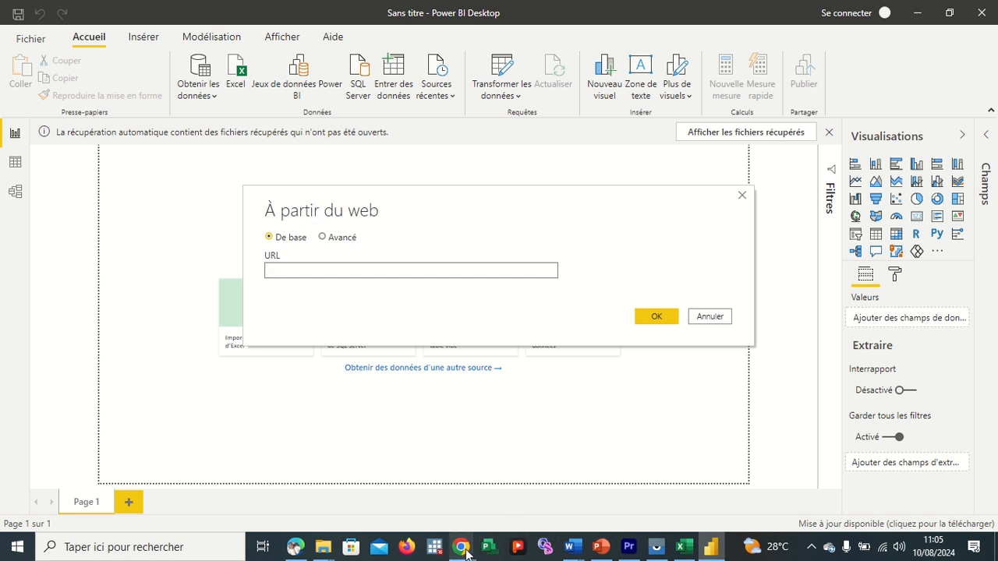
Switch to Chrome and request the KoBo API Data List in json format
{"action": "mouse_move", "coordinate": [465, 552]}
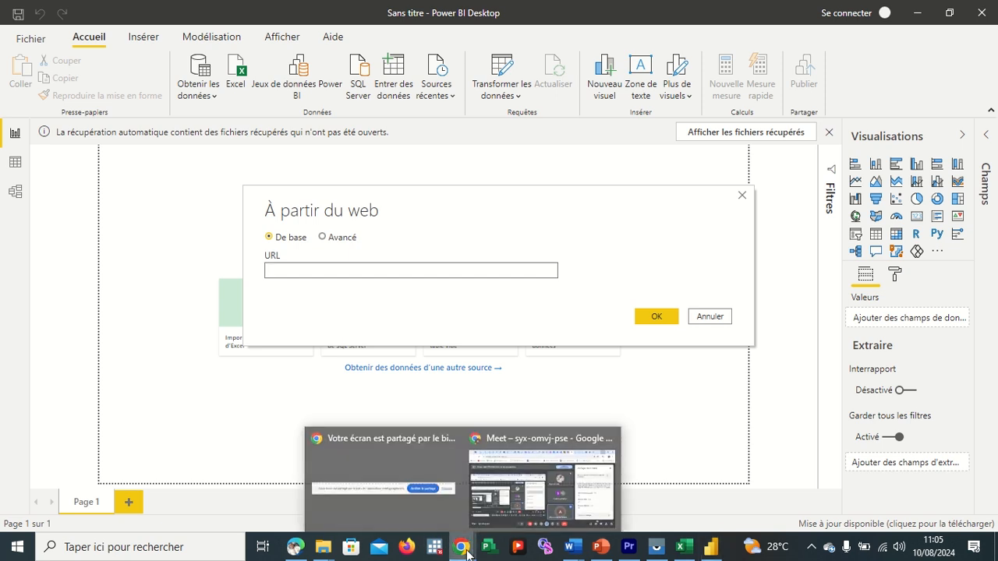
{"action": "left_click", "coordinate": [505, 491]}
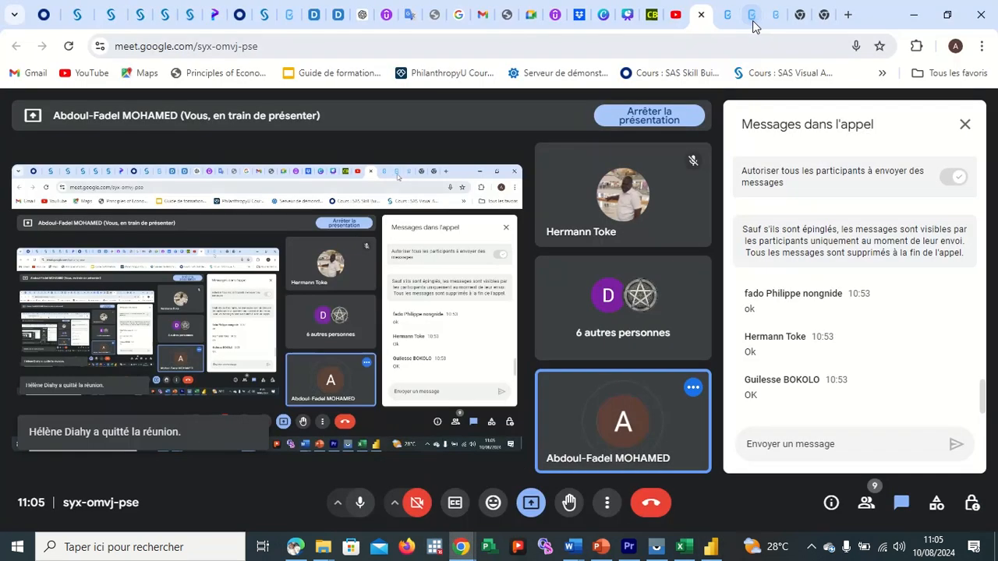
{"action": "left_click", "coordinate": [753, 21]}
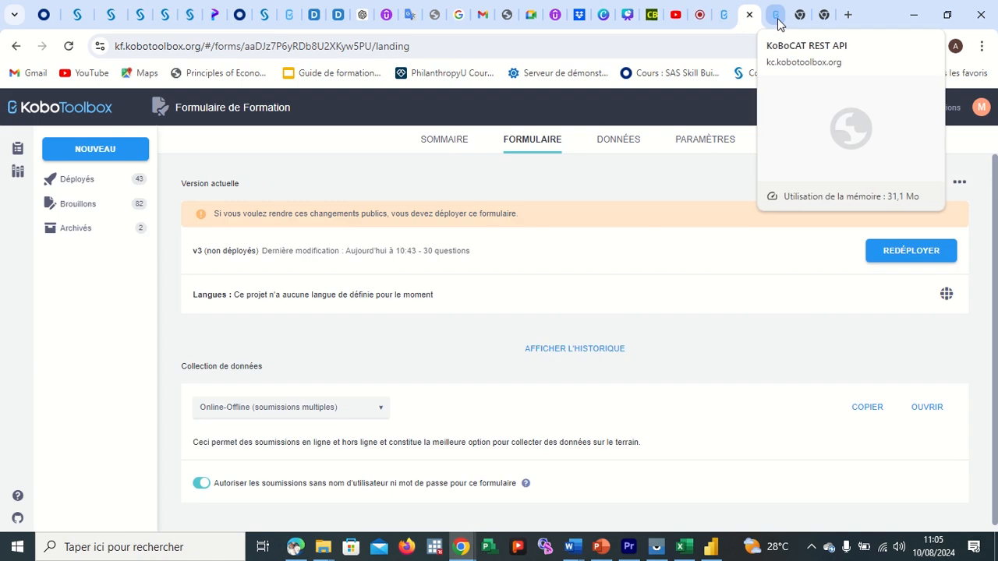
{"action": "left_click", "coordinate": [777, 24]}
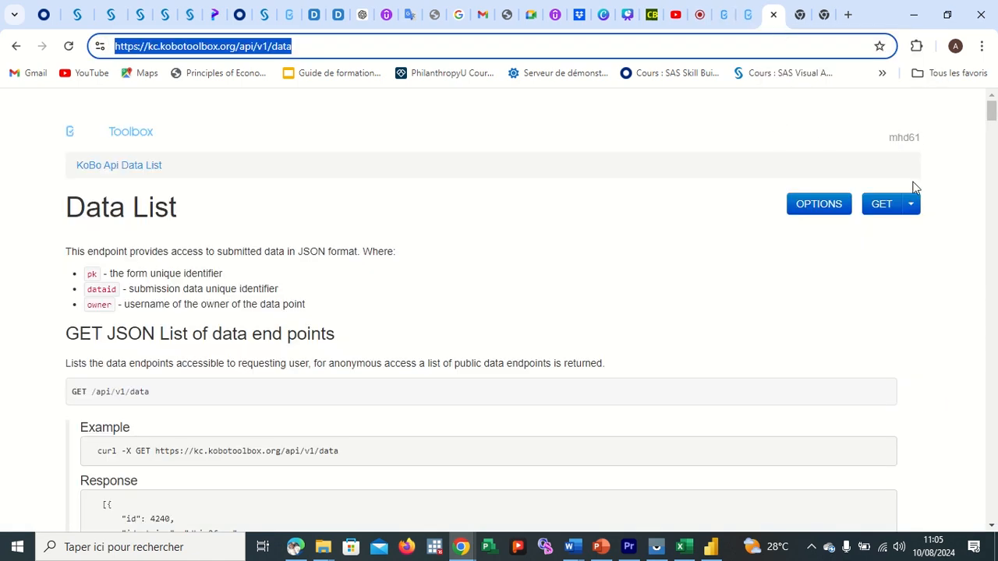
{"action": "left_click", "coordinate": [628, 249]}
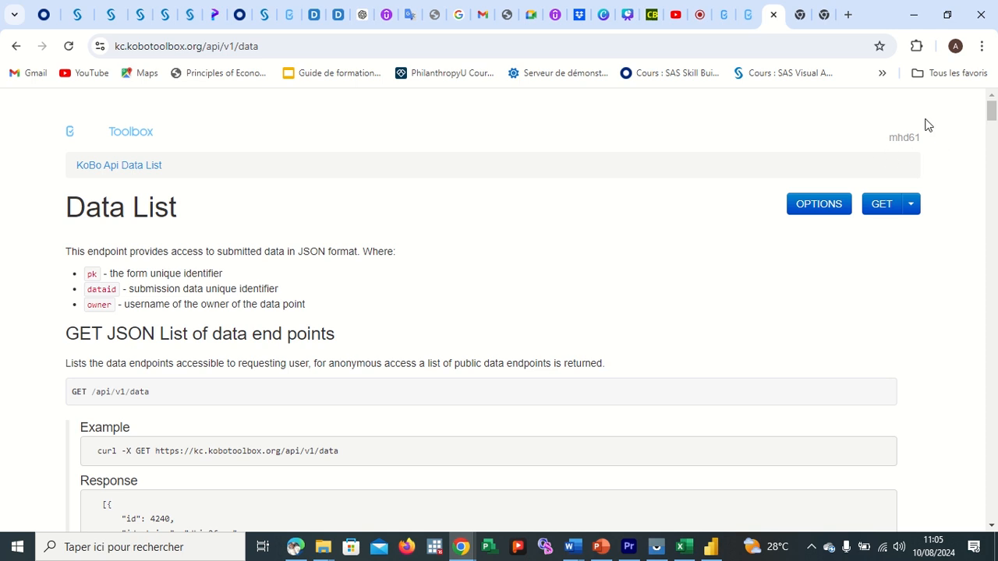
{"action": "left_click", "coordinate": [911, 209]}
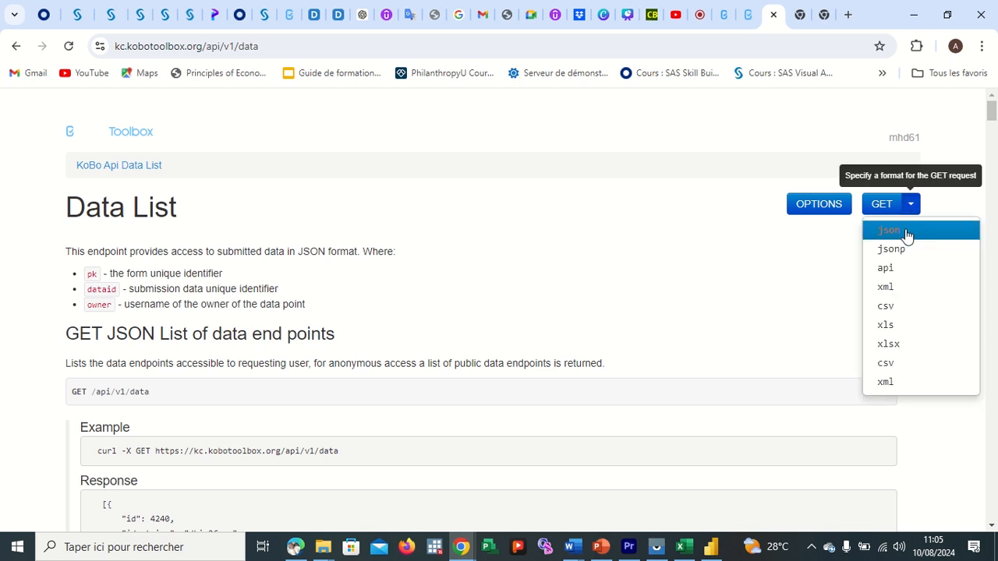
{"action": "left_click", "coordinate": [906, 232]}
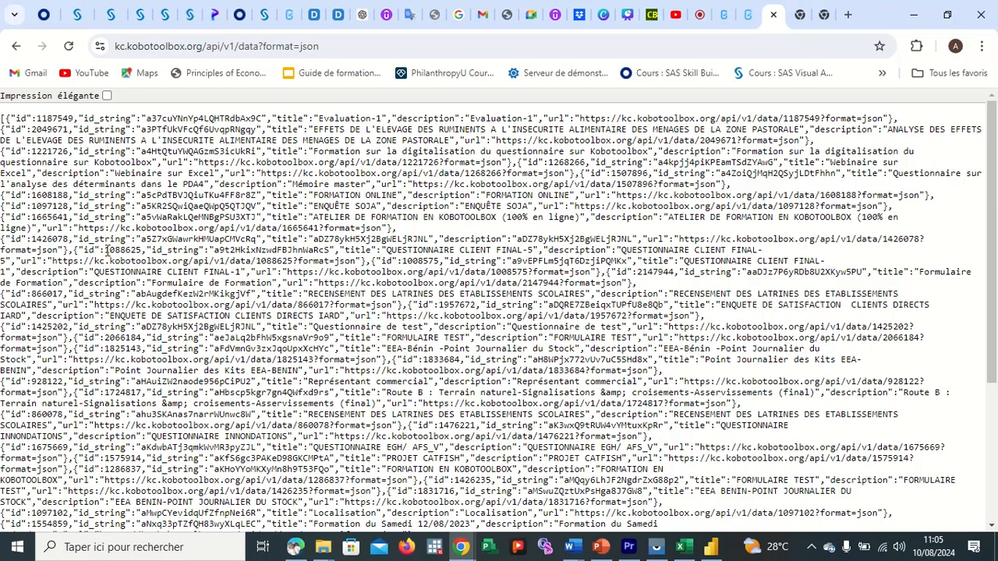
Examine the form entries in the JSON data list, highlighting their ids, titles and data URLs
{"action": "left_click_drag", "start_coordinate": [3, 237], "coordinate": [359, 272]}
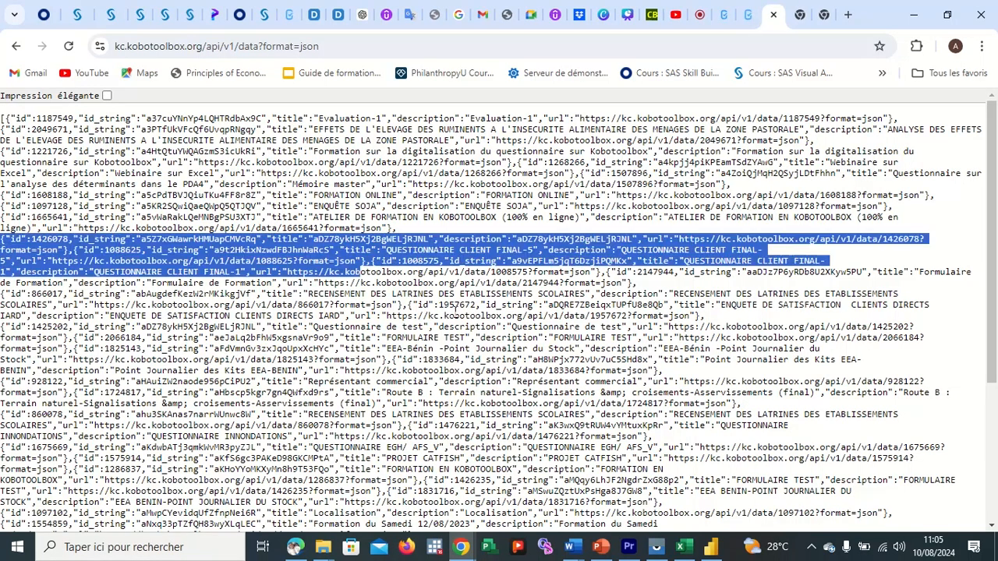
{"action": "left_click_drag", "start_coordinate": [457, 308], "coordinate": [700, 393]}
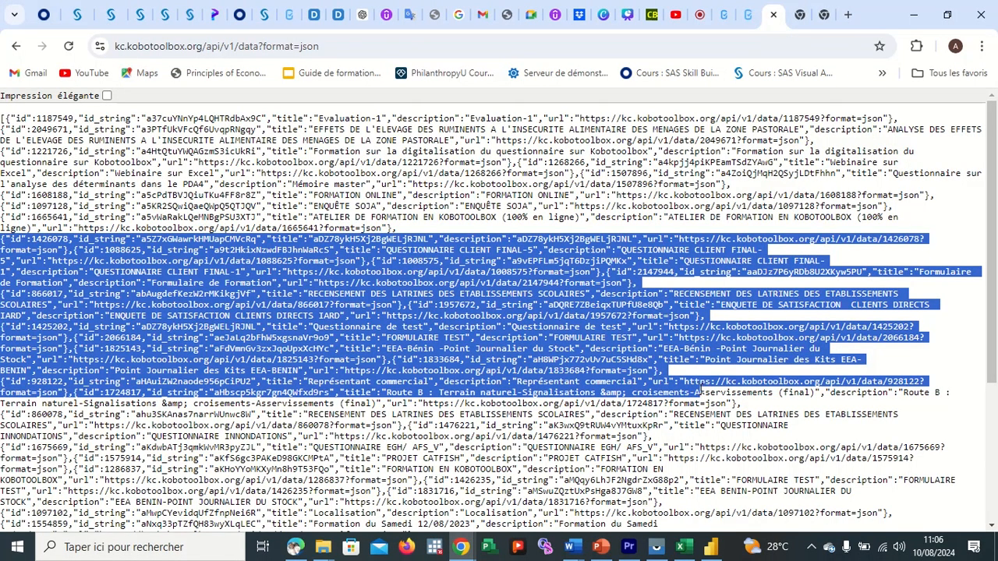
{"action": "left_click_drag", "start_coordinate": [700, 392], "coordinate": [761, 398]}
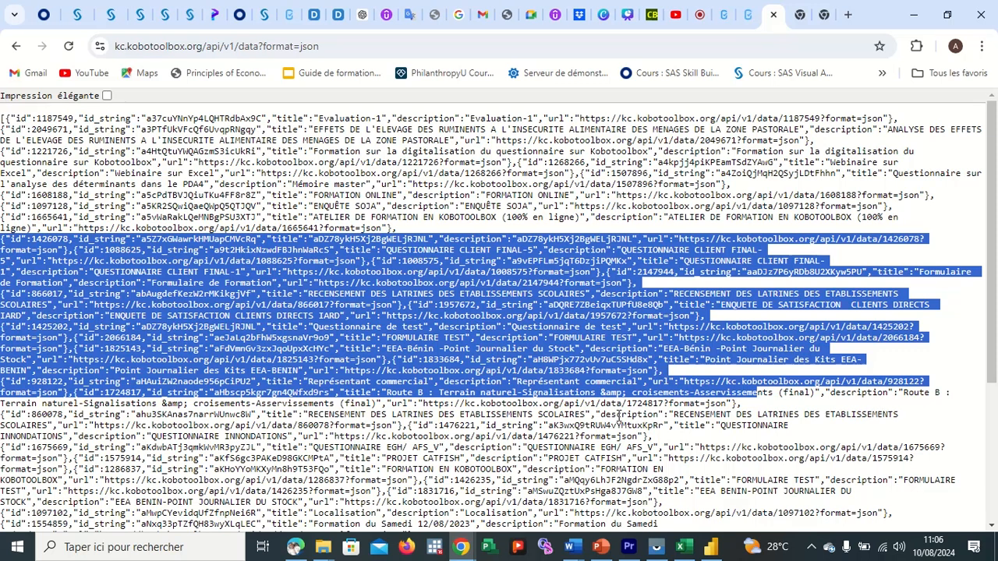
{"action": "scroll", "coordinate": [618, 416], "scroll_direction": "down", "scroll_amount": 1}
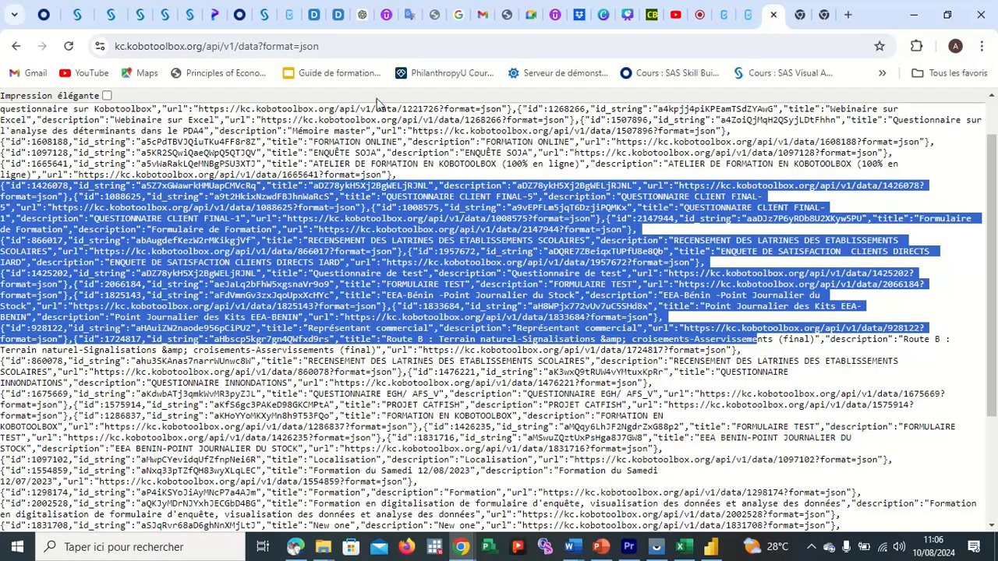
{"action": "scroll", "coordinate": [546, 206], "scroll_direction": "up", "scroll_amount": 1}
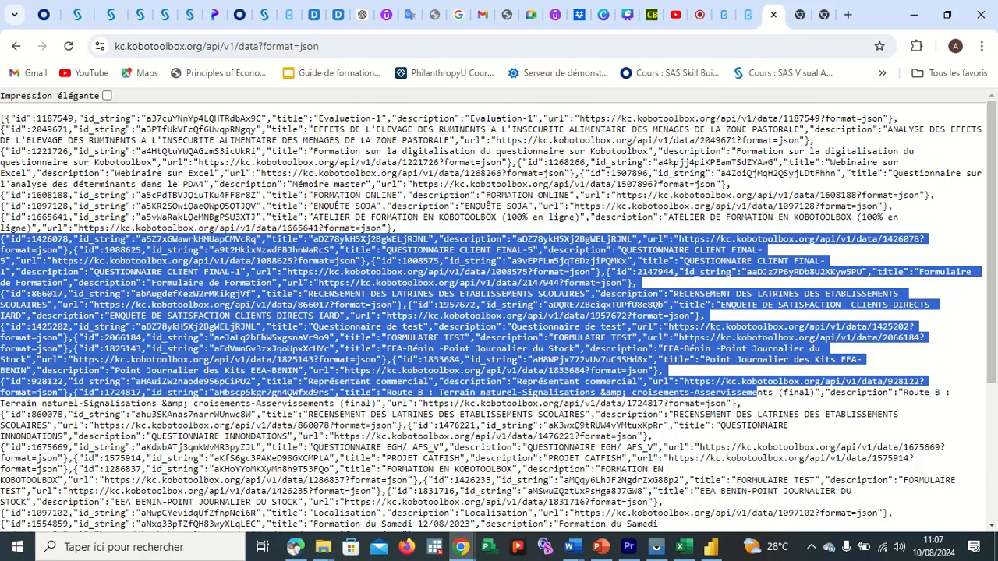
{"action": "left_click", "coordinate": [221, 254]}
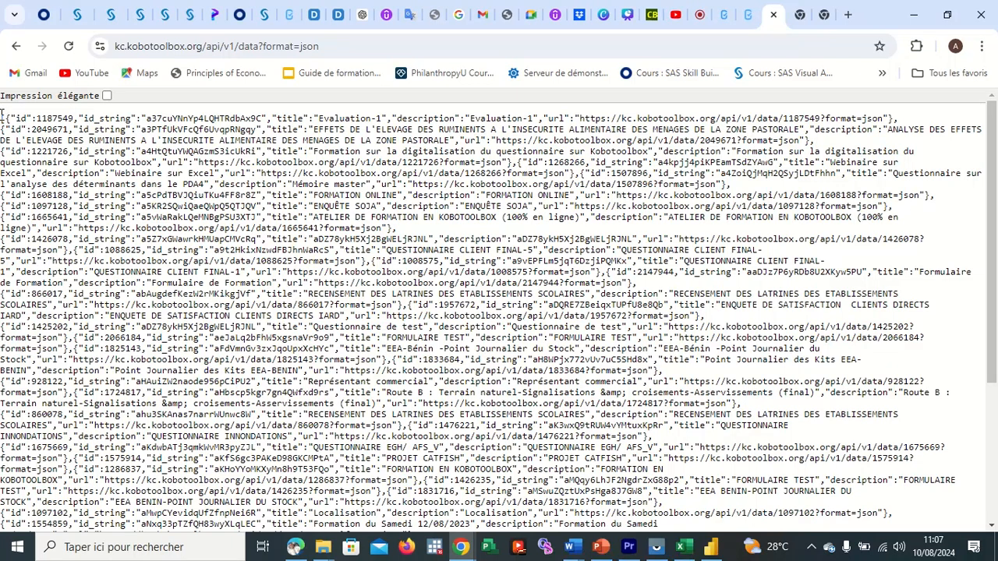
{"action": "left_click_drag", "start_coordinate": [2, 117], "coordinate": [74, 229]}
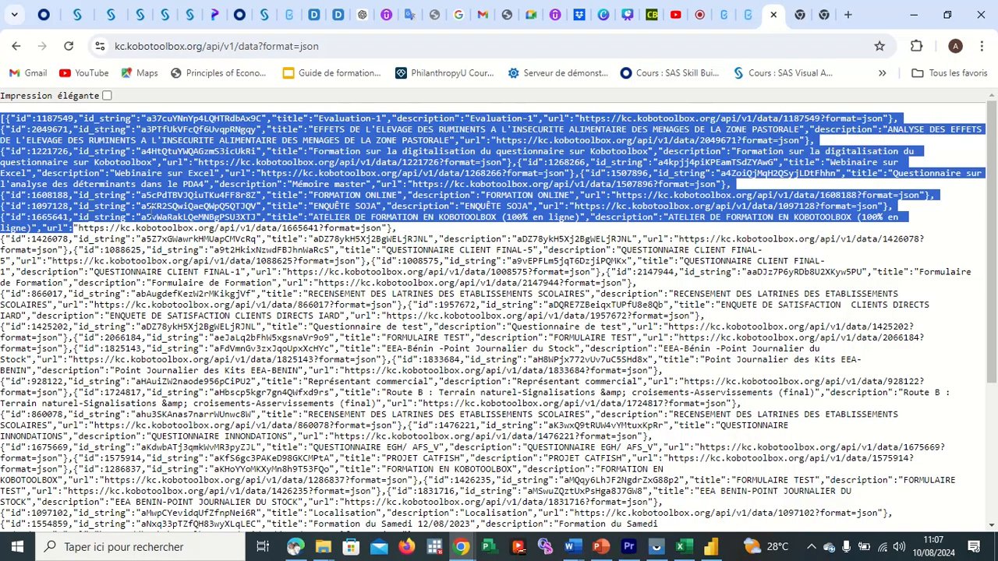
{"action": "left_click", "coordinate": [153, 167]}
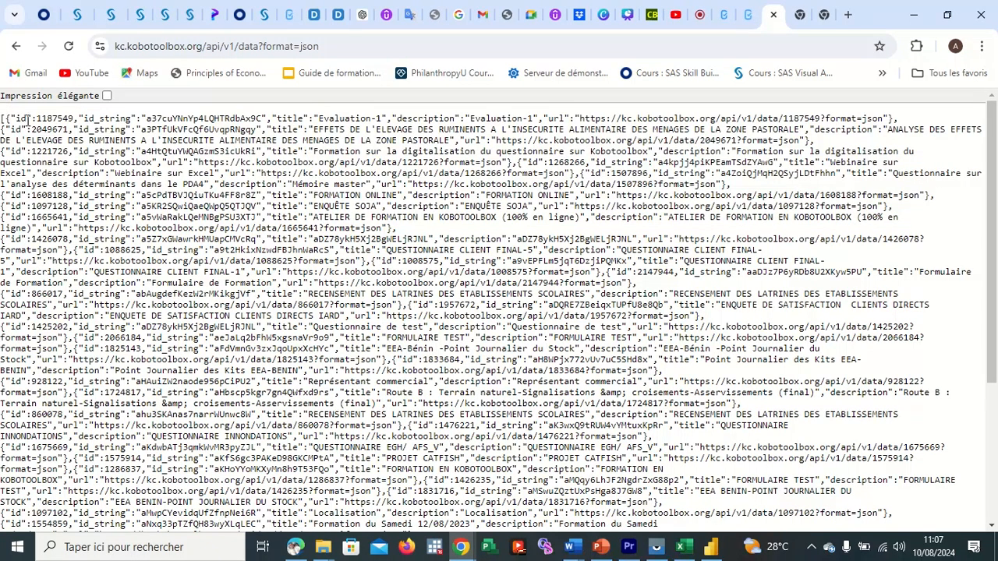
{"action": "left_click_drag", "start_coordinate": [3, 117], "coordinate": [886, 315]}
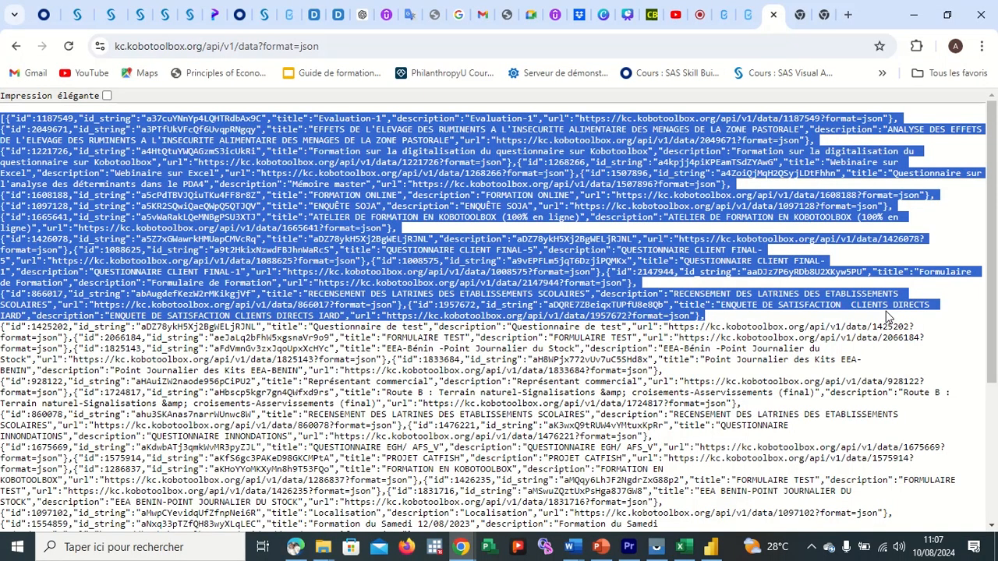
Review the list of KoBo forms from the Evaluation-1 entry down to the Localisation entry, highlighting successive blocks of entries
{"action": "left_click_drag", "start_coordinate": [886, 315], "coordinate": [785, 361]}
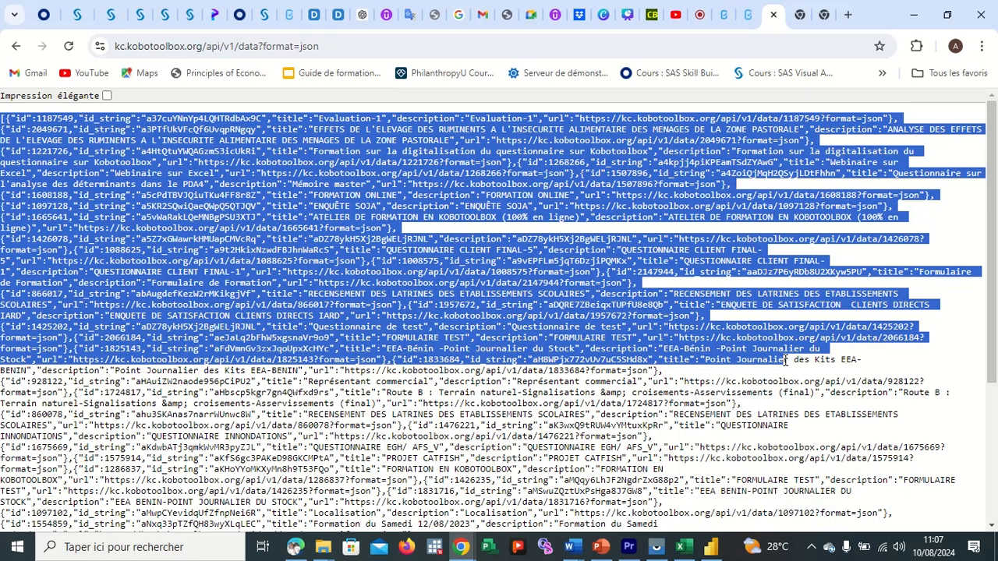
{"action": "left_click", "coordinate": [326, 152]}
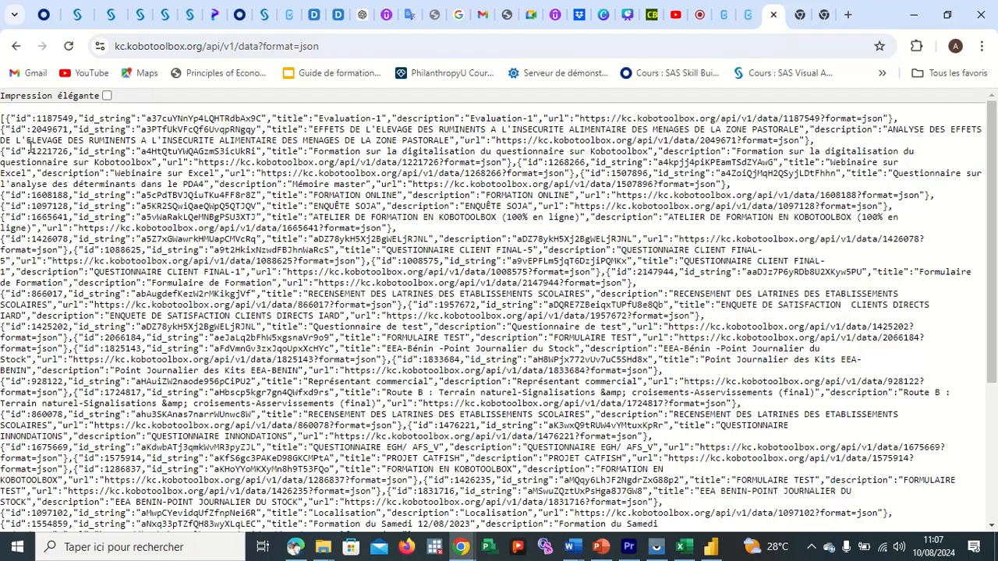
{"action": "left_click_drag", "start_coordinate": [3, 118], "coordinate": [811, 189]}
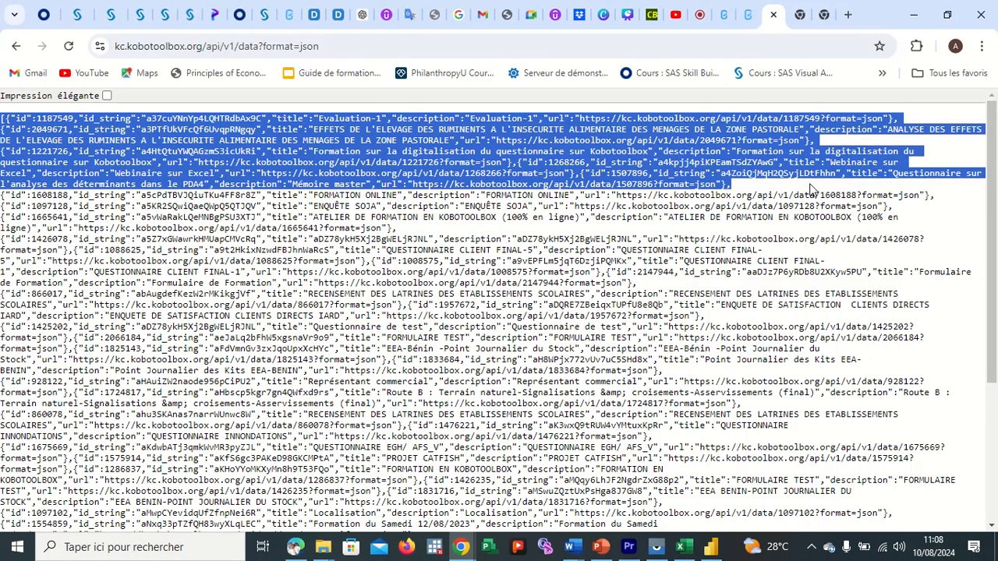
{"action": "left_click_drag", "start_coordinate": [811, 189], "coordinate": [733, 373]}
{"action": "left_click_drag", "start_coordinate": [733, 374], "coordinate": [741, 384]}
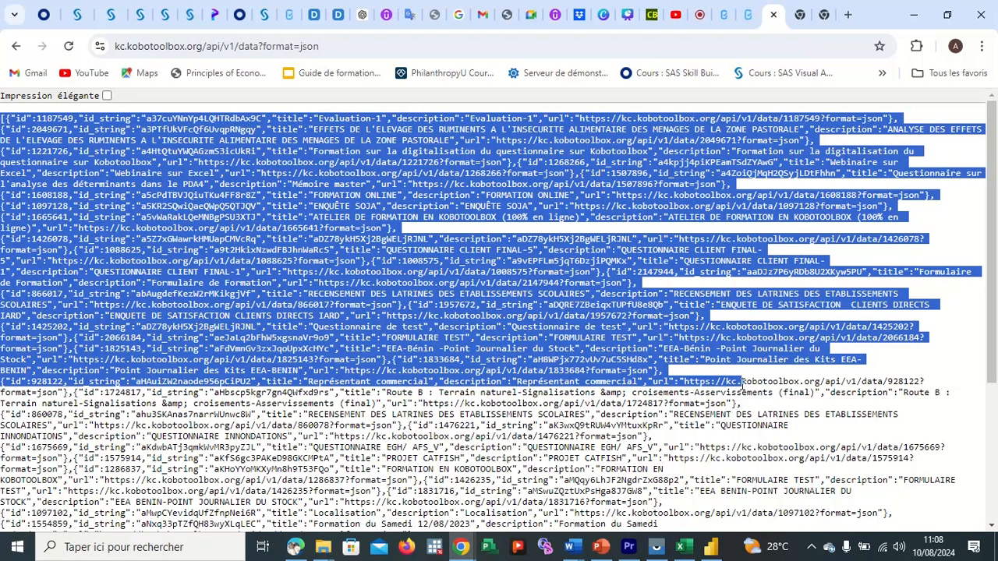
{"action": "left_click_drag", "start_coordinate": [742, 385], "coordinate": [740, 371]}
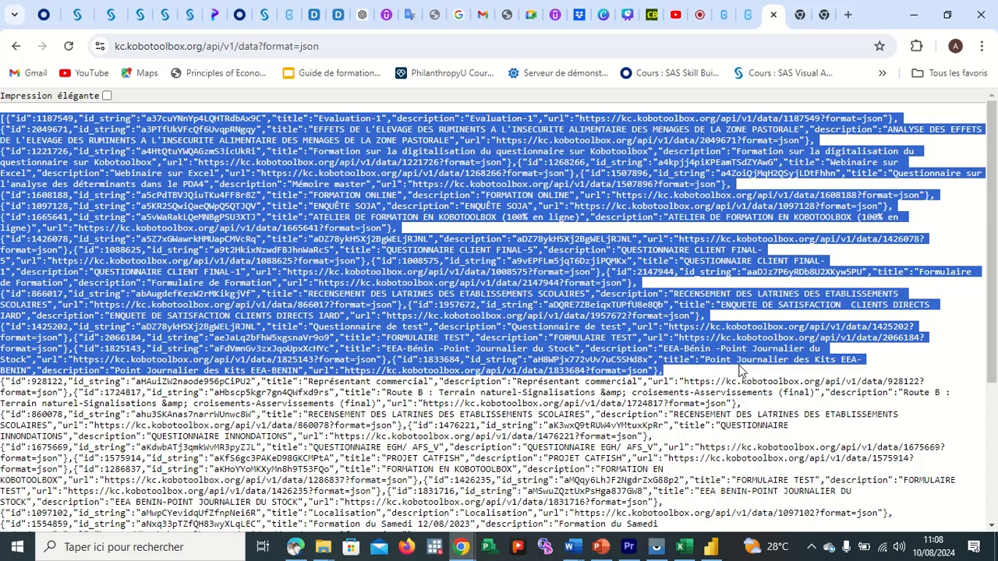
{"action": "left_click_drag", "start_coordinate": [741, 370], "coordinate": [721, 348]}
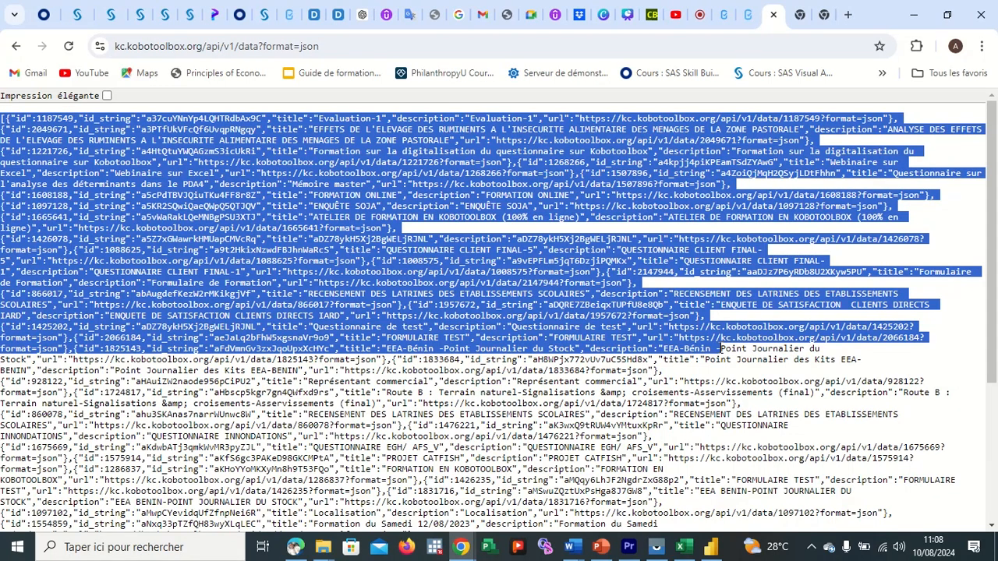
{"action": "left_click_drag", "start_coordinate": [720, 339], "coordinate": [723, 282]}
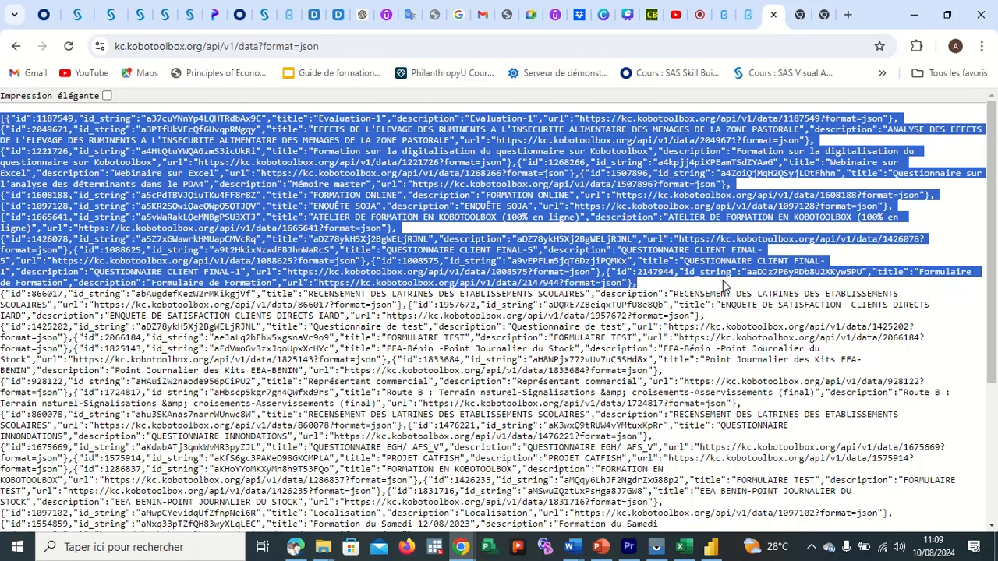
{"action": "left_click_drag", "start_coordinate": [723, 280], "coordinate": [816, 515]}
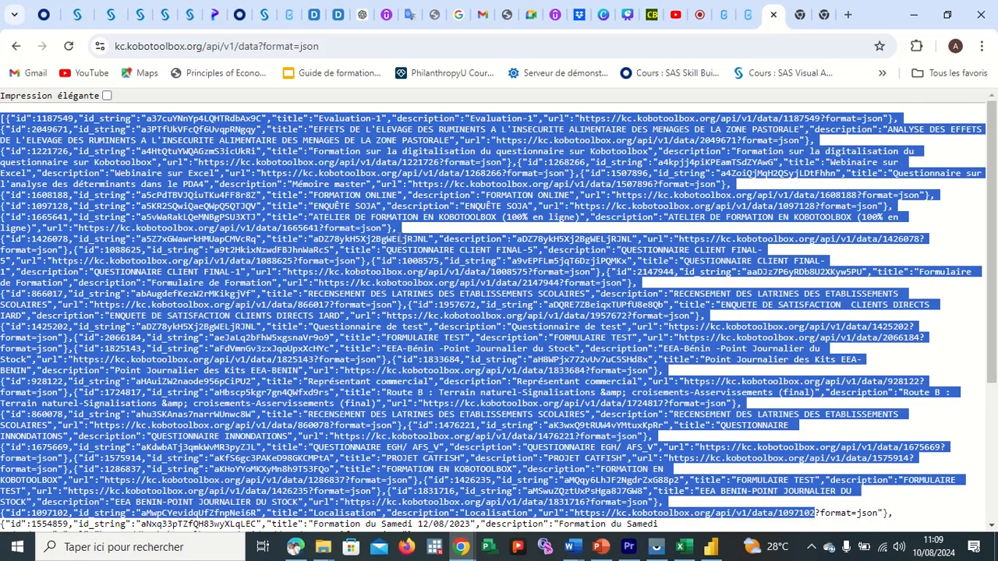
{"action": "left_click", "coordinate": [462, 337]}
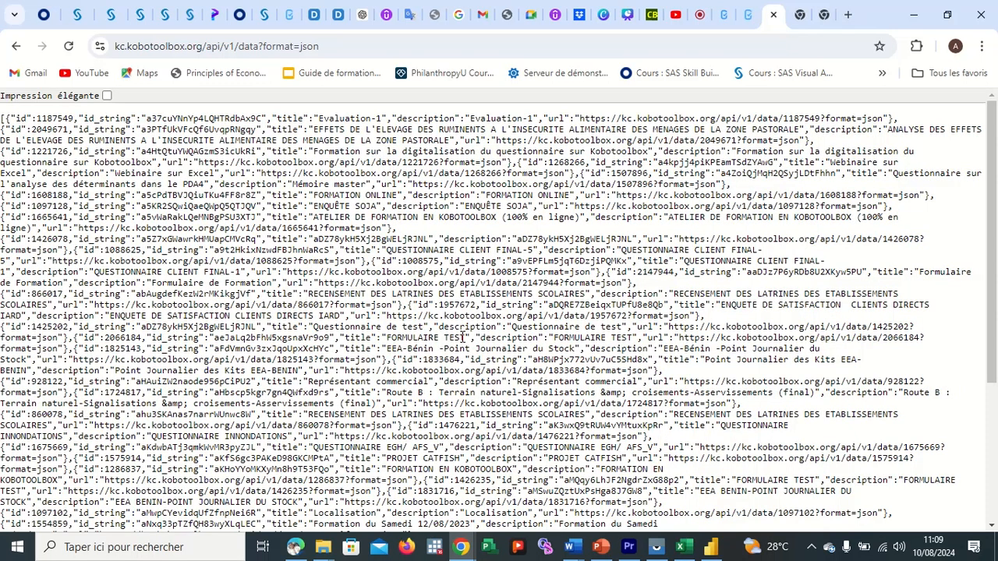
Search the JSON data list for "formulaire" to locate the Formulaire de Formation entry
{"action": "key", "text": "ctrl+f"}
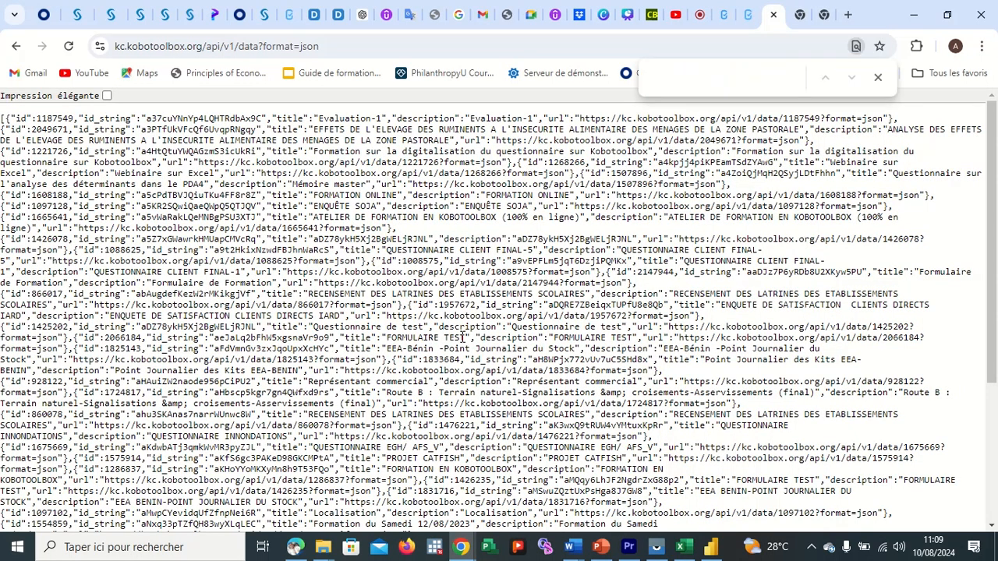
{"action": "type", "text": "FO"}
{"action": "key", "text": "BackSpace"}
{"action": "key", "text": "BackSpace"}
{"action": "type", "text": "fo"}
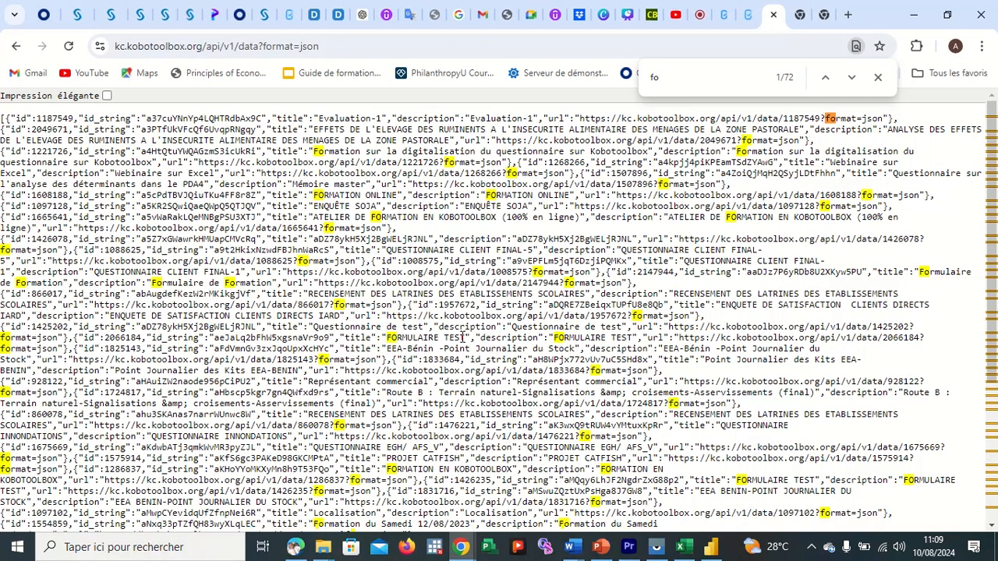
{"action": "type", "text": "rmulaire"}
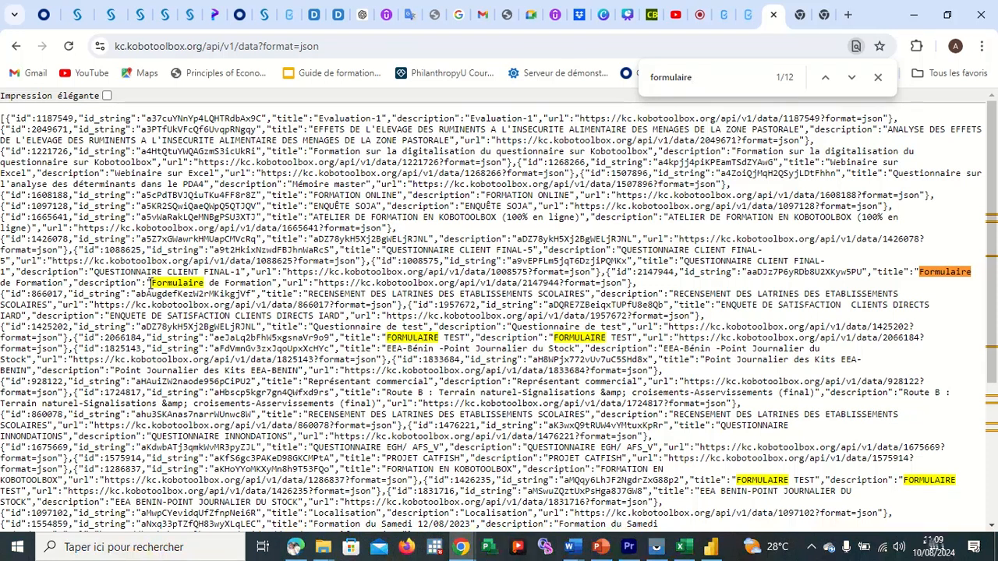
{"action": "left_click_drag", "start_coordinate": [150, 283], "coordinate": [346, 277]}
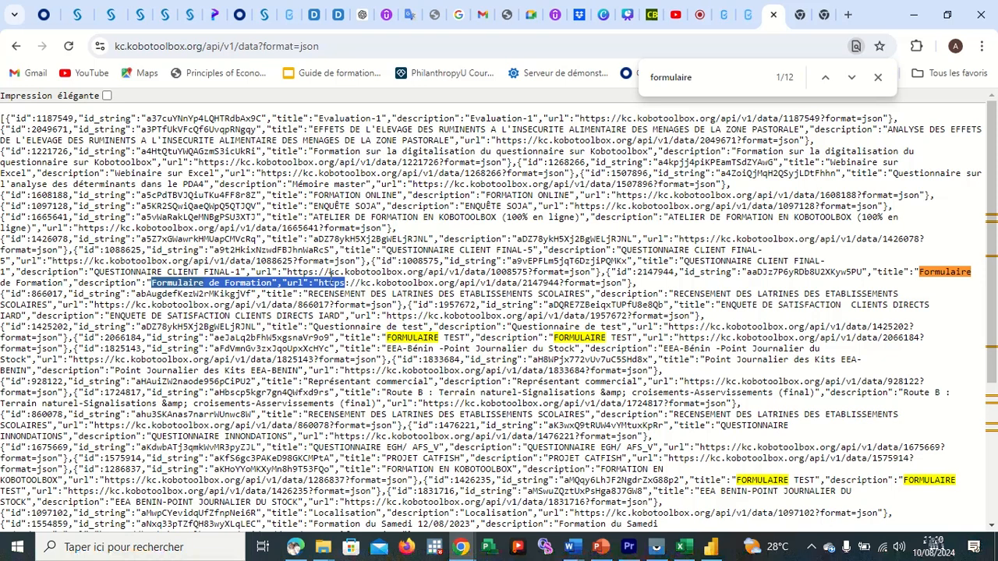
{"action": "left_click", "coordinate": [317, 282]}
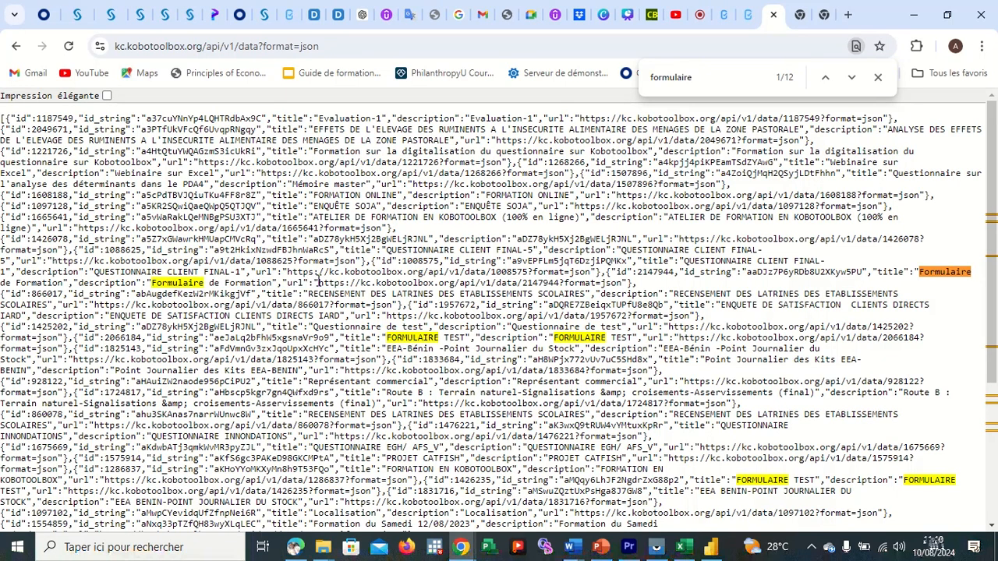
{"action": "left_click_drag", "start_coordinate": [317, 283], "coordinate": [558, 284]}
{"action": "key", "text": "ctrl+c"}
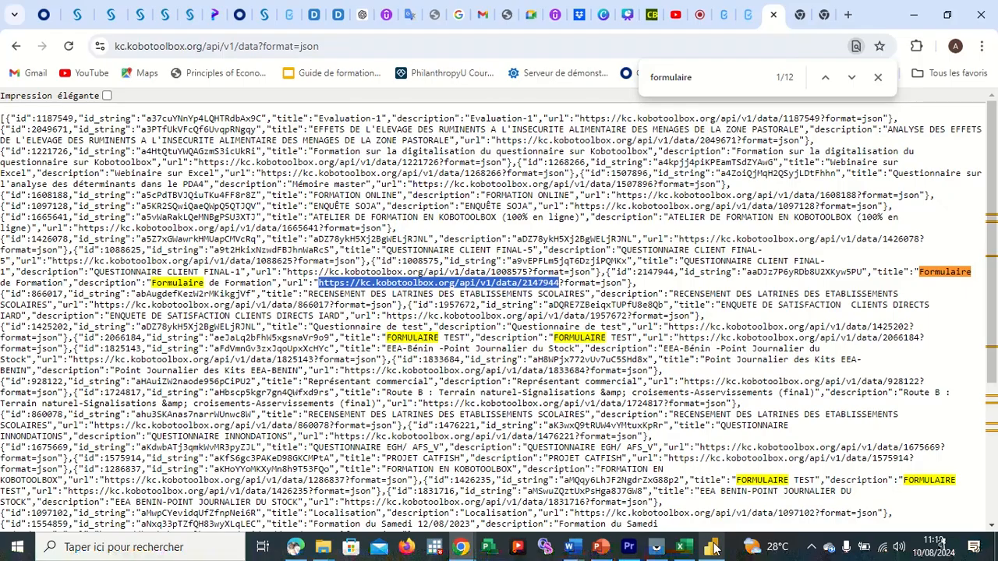
{"action": "mouse_move", "coordinate": [712, 548]}
{"action": "left_click", "coordinate": [700, 517]}
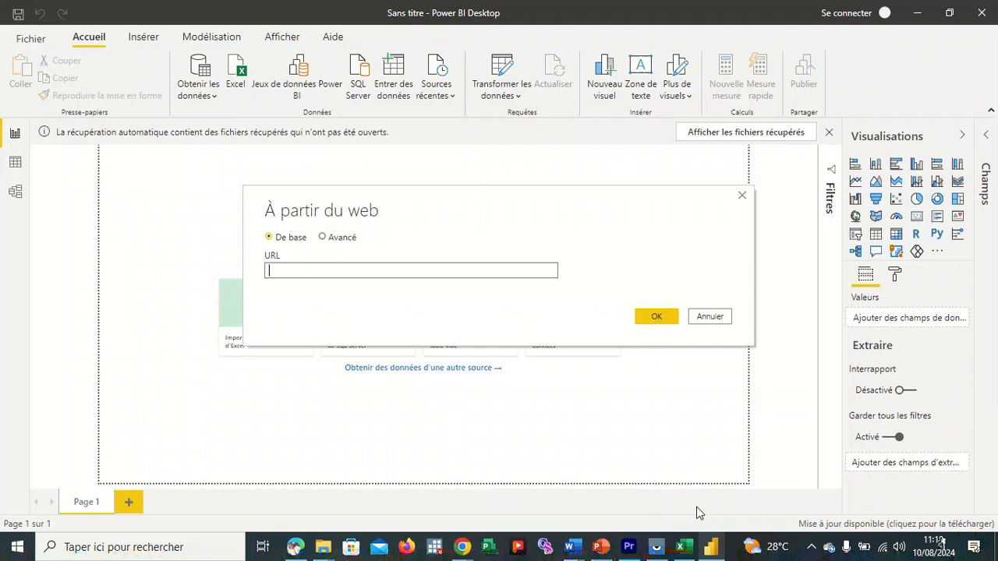
{"action": "left_click", "coordinate": [320, 271]}
{"action": "key", "text": "ctrl+v"}
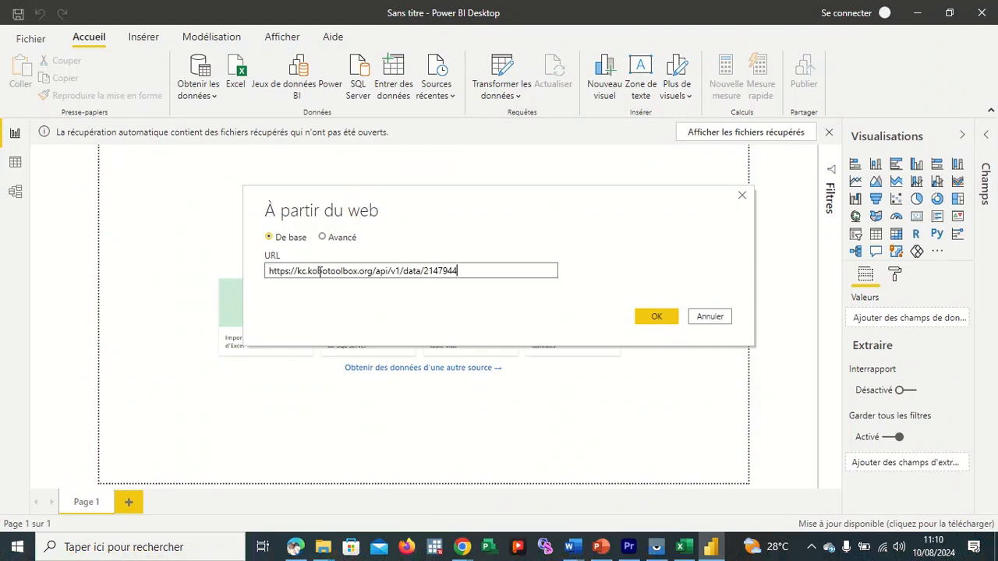
{"action": "type", "text": ".xlsx"}
{"action": "left_click", "coordinate": [650, 318]}
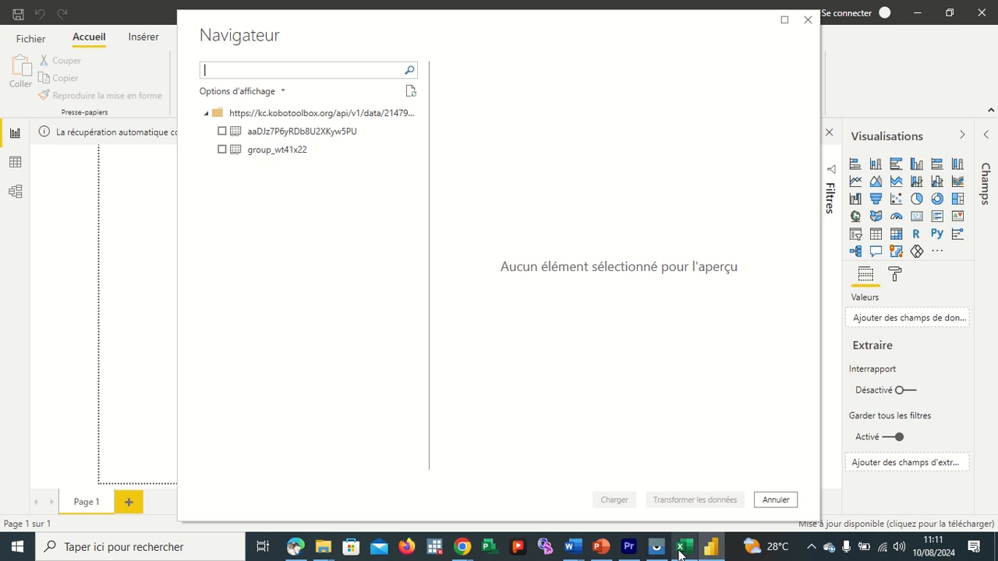
Switch to the Google Meet call in Chrome and send the message ".xlsx" in the call chat
{"action": "mouse_move", "coordinate": [680, 552]}
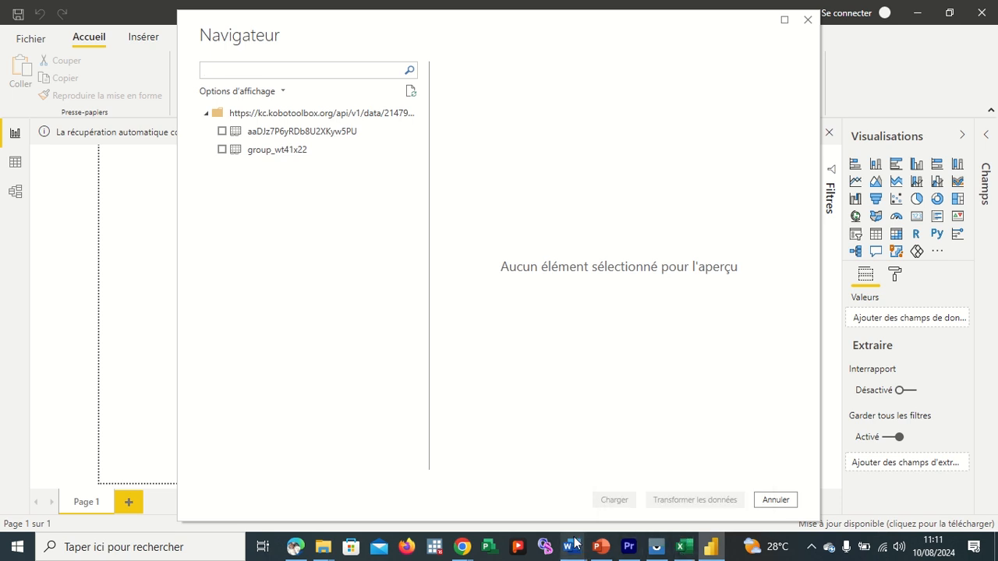
{"action": "mouse_move", "coordinate": [573, 540]}
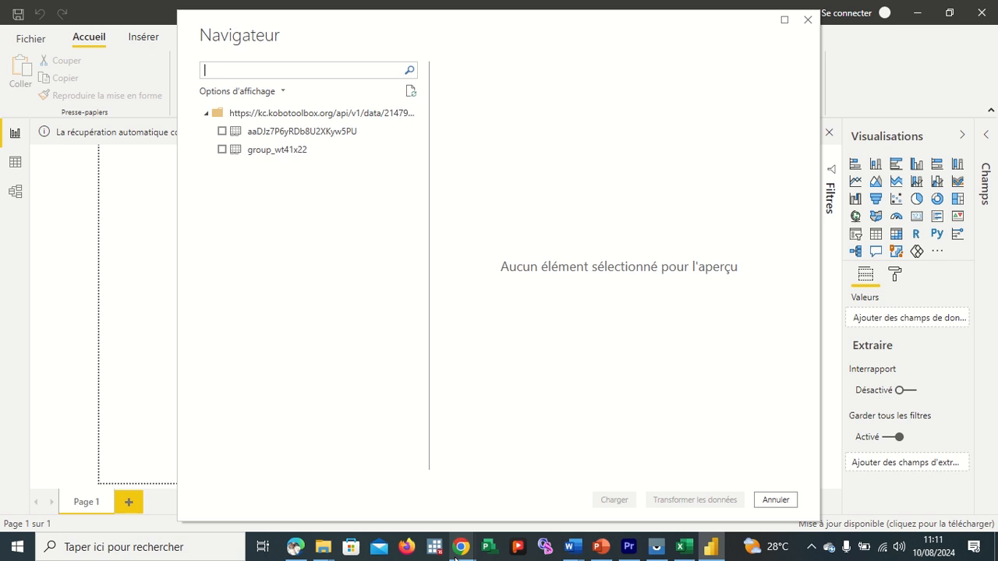
{"action": "mouse_move", "coordinate": [460, 546]}
{"action": "left_click", "coordinate": [491, 498]}
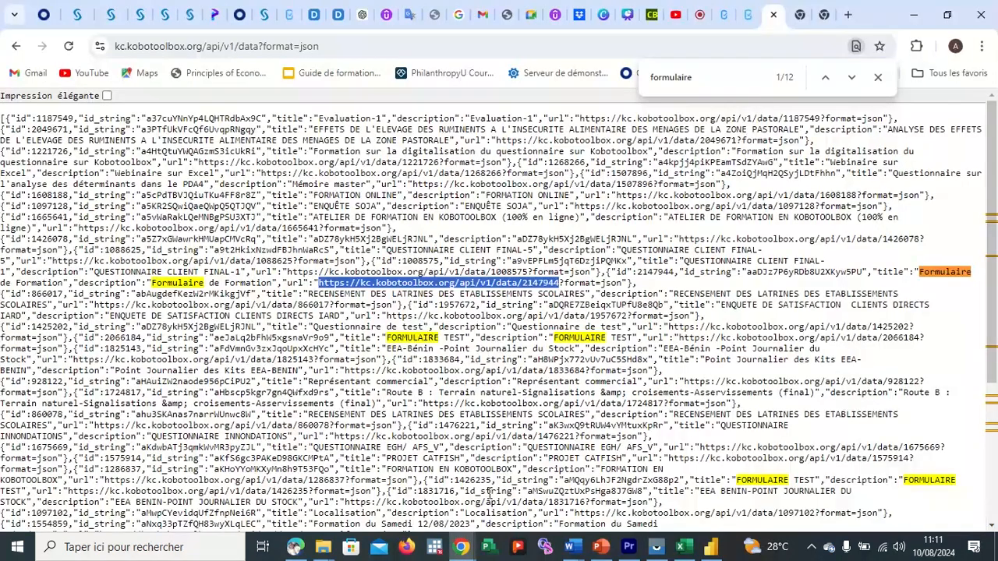
{"action": "left_click", "coordinate": [697, 15]}
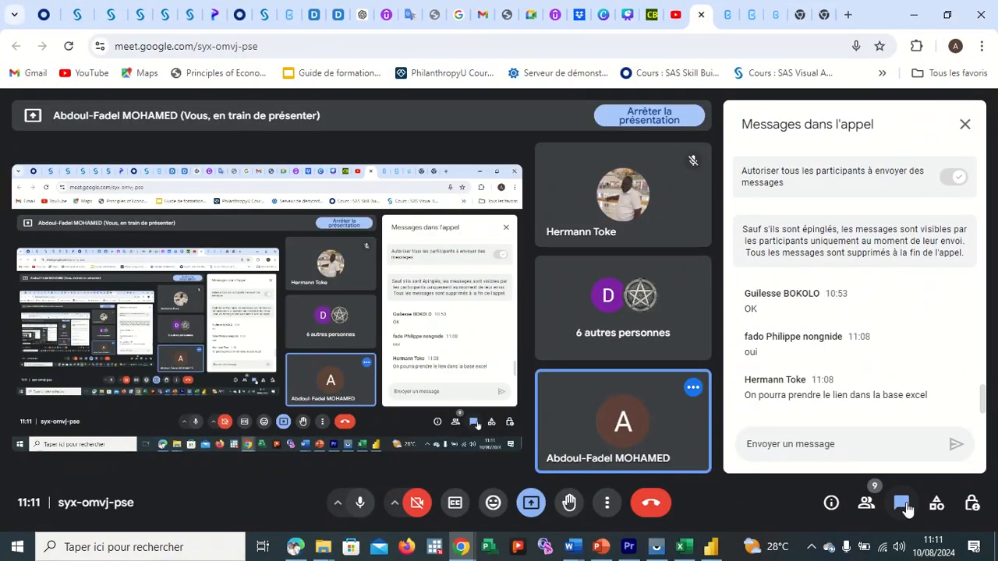
{"action": "left_click", "coordinate": [805, 446]}
{"action": "type", "text": "xl"}
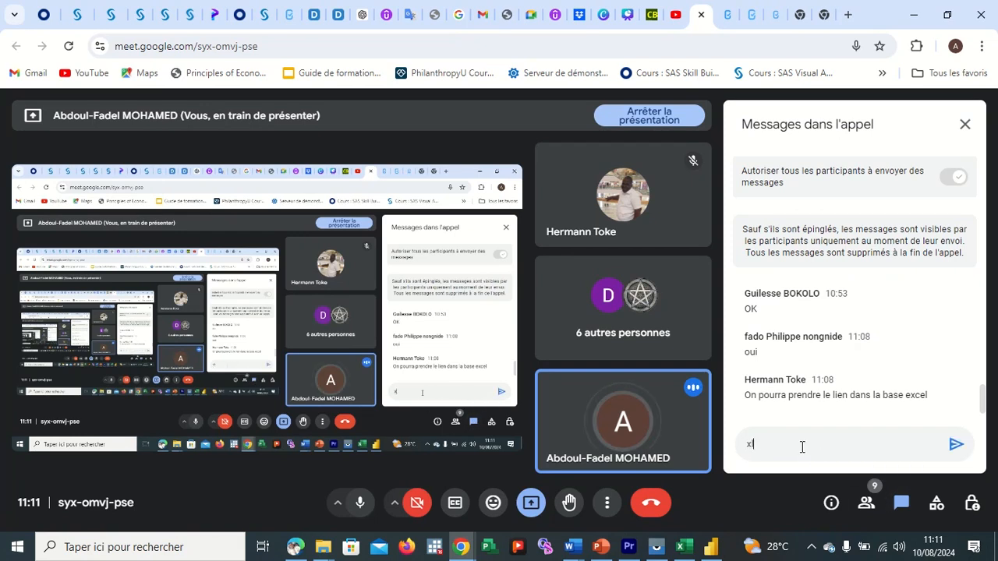
{"action": "type", "text": "sx"}
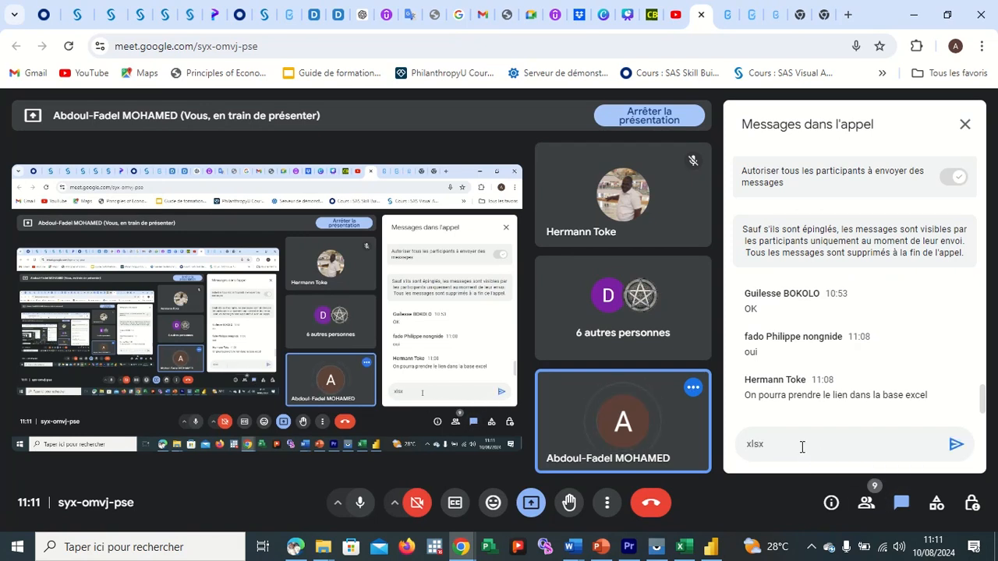
{"action": "left_click", "coordinate": [749, 444]}
{"action": "type", "text": "."}
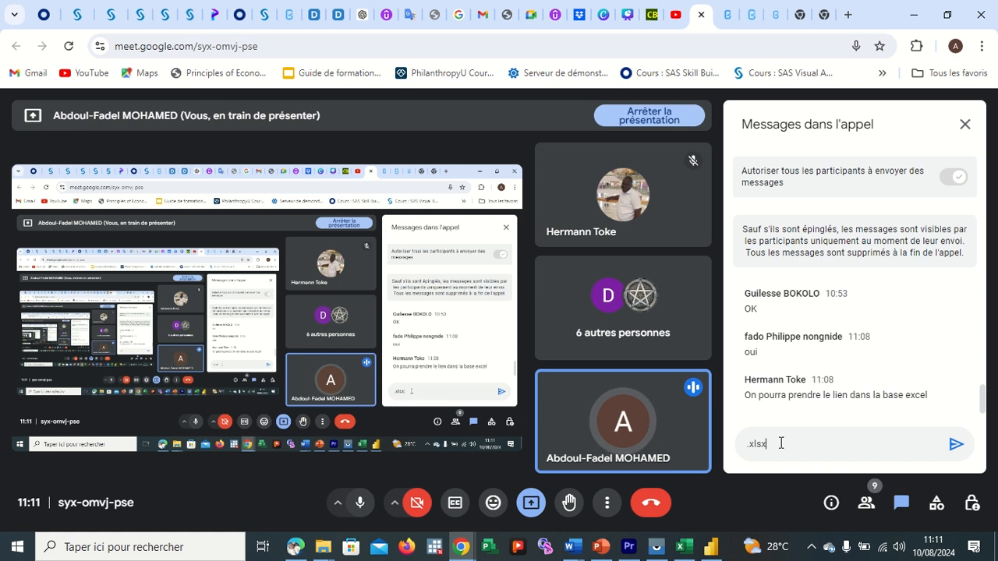
{"action": "left_click", "coordinate": [956, 445]}
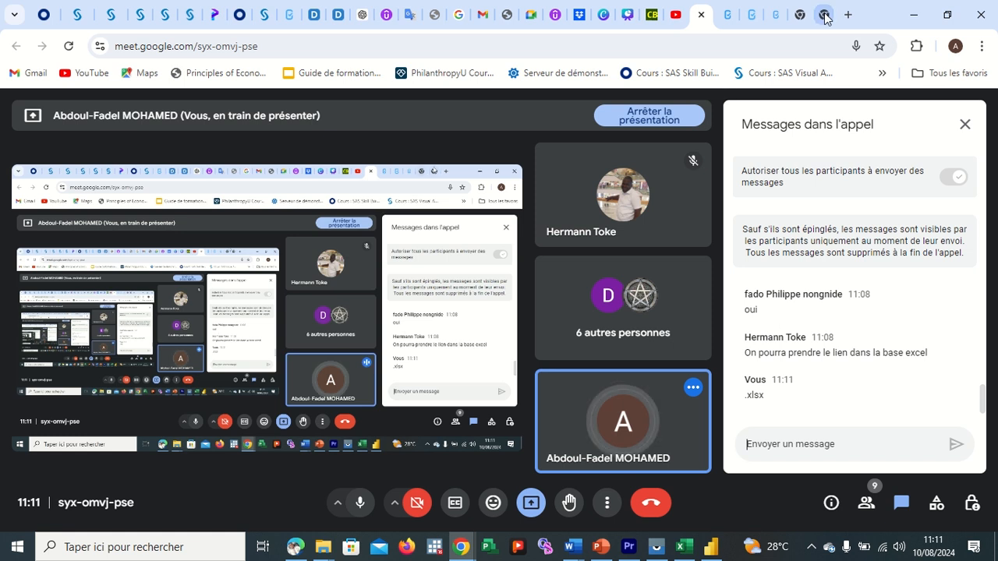
Return to Power BI Desktop and load both the aaDJz7P6yRDb8U2XKyw5PU and group_wt41x22 tables from the web source
{"action": "left_click", "coordinate": [914, 14]}
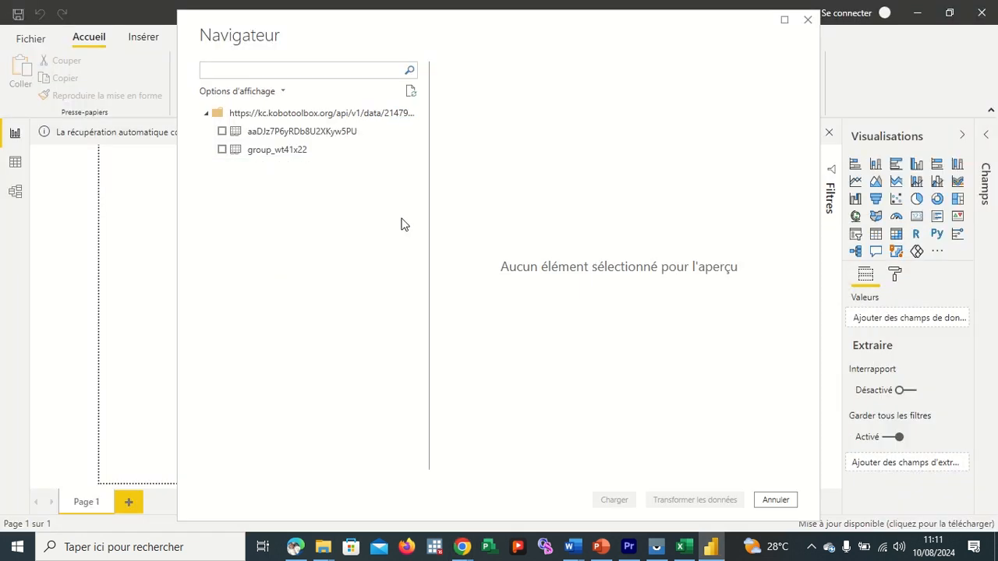
{"action": "left_click", "coordinate": [278, 97]}
{"action": "left_click", "coordinate": [225, 134]}
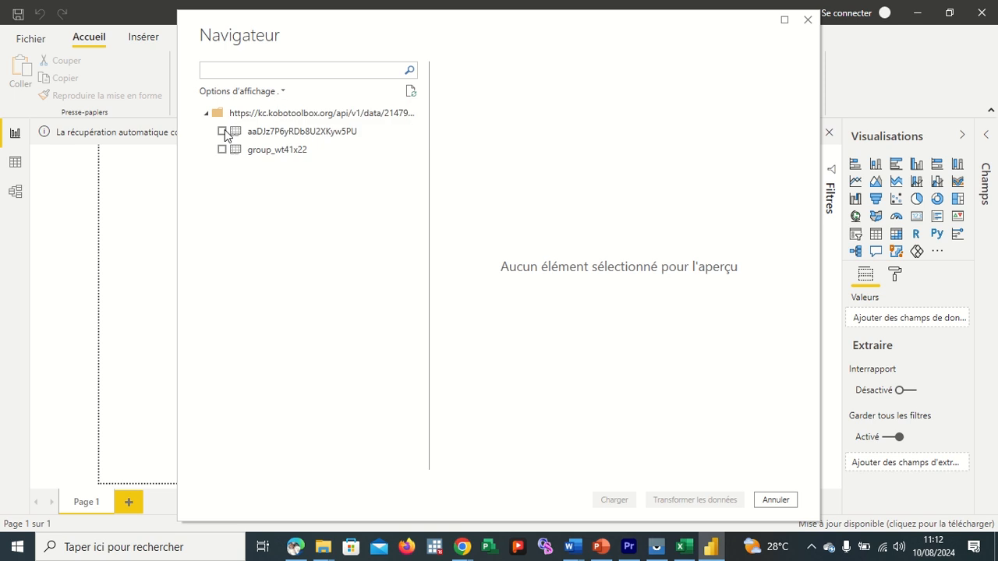
{"action": "left_click", "coordinate": [222, 131]}
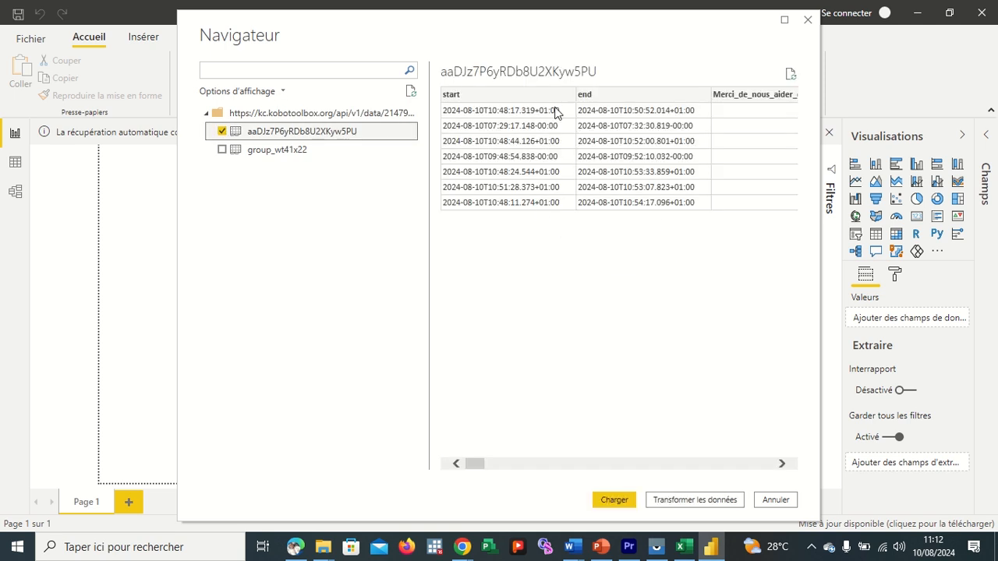
{"action": "left_click", "coordinate": [223, 151]}
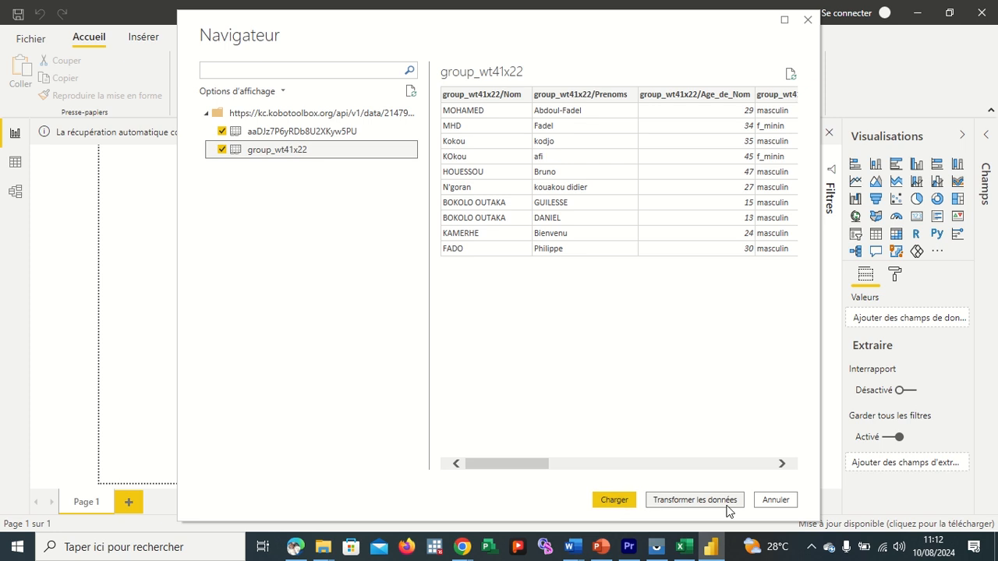
{"action": "left_click", "coordinate": [620, 500]}
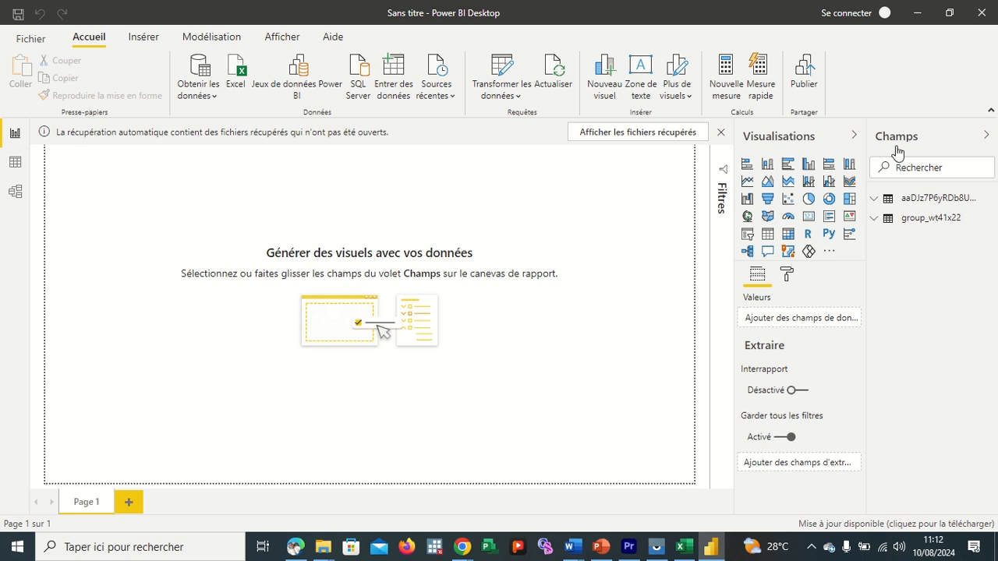
Examine the fields of the aaDJz7P6yRDb8U2XKyw5PU table, collapse it, and expand the group_wt41x22 table's fields
{"action": "left_click", "coordinate": [875, 199]}
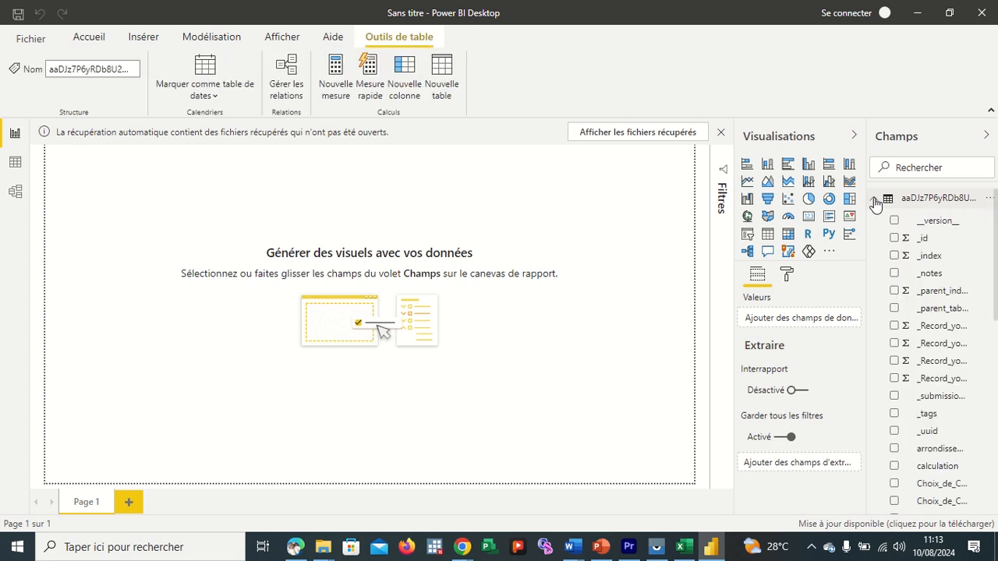
{"action": "left_click_drag", "start_coordinate": [996, 302], "coordinate": [987, 280]}
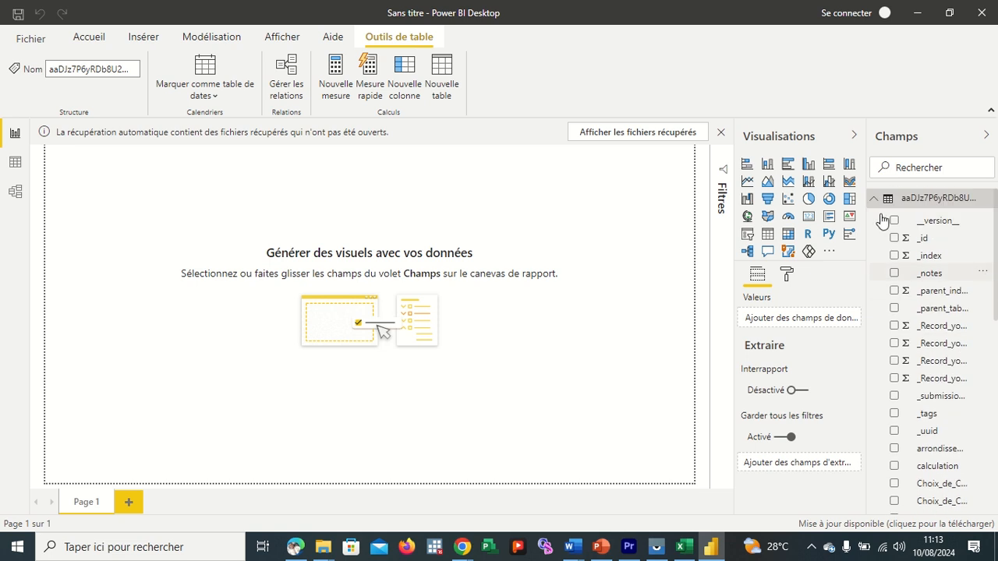
{"action": "left_click", "coordinate": [878, 203]}
{"action": "left_click", "coordinate": [875, 199]}
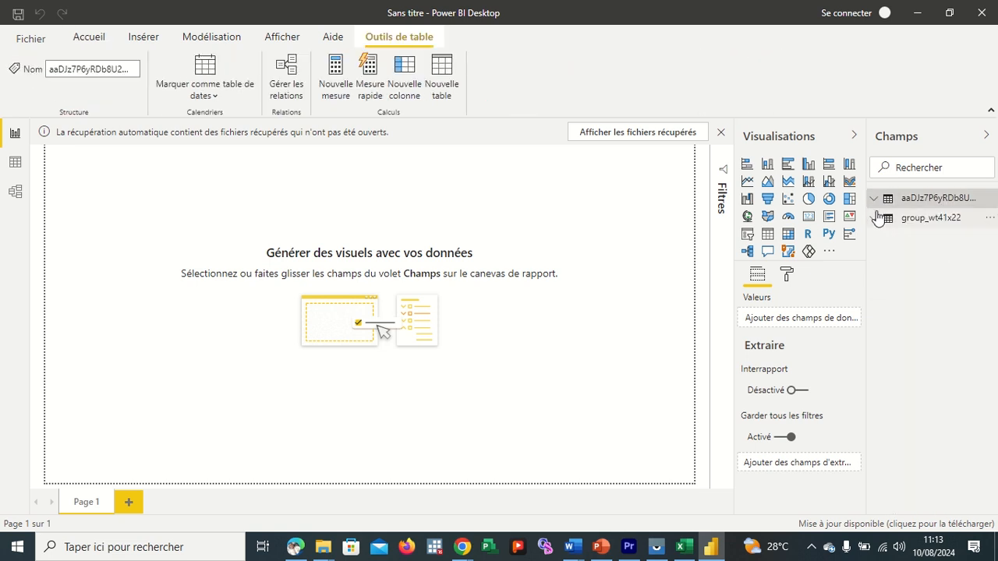
{"action": "left_click", "coordinate": [875, 220]}
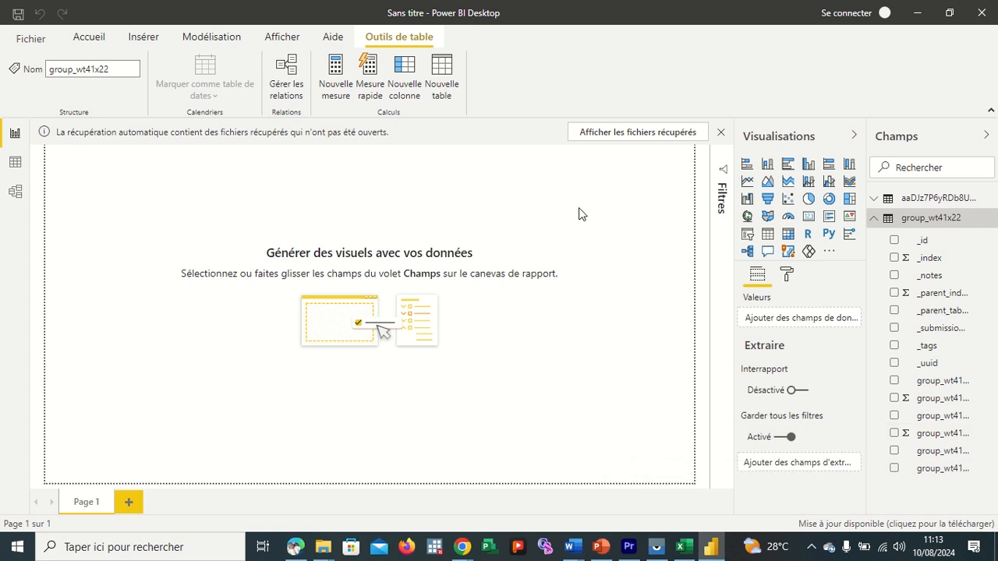
Add a donut chart to the blank report page and enlarge its empty frame
{"action": "left_click", "coordinate": [496, 190]}
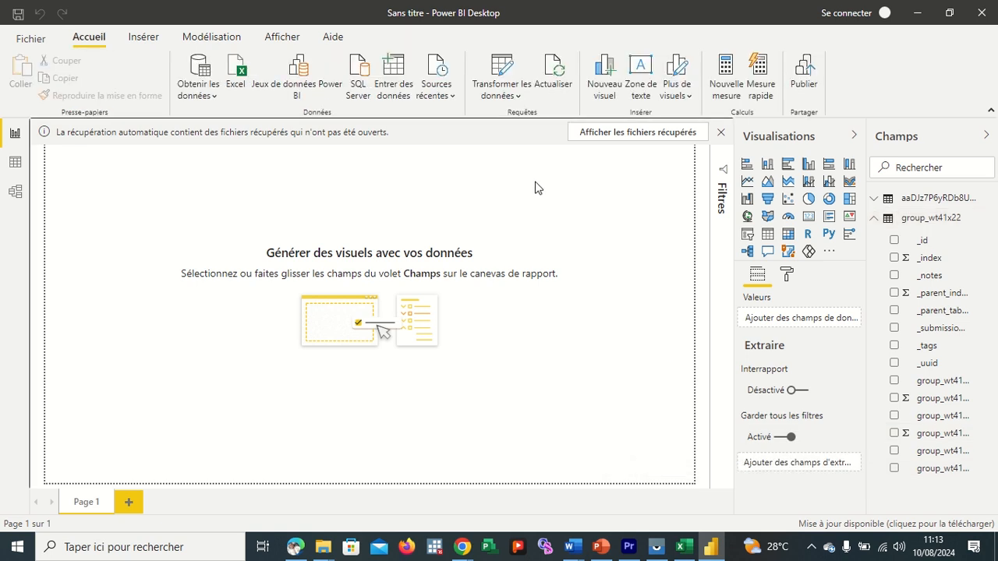
{"action": "left_click", "coordinate": [828, 199]}
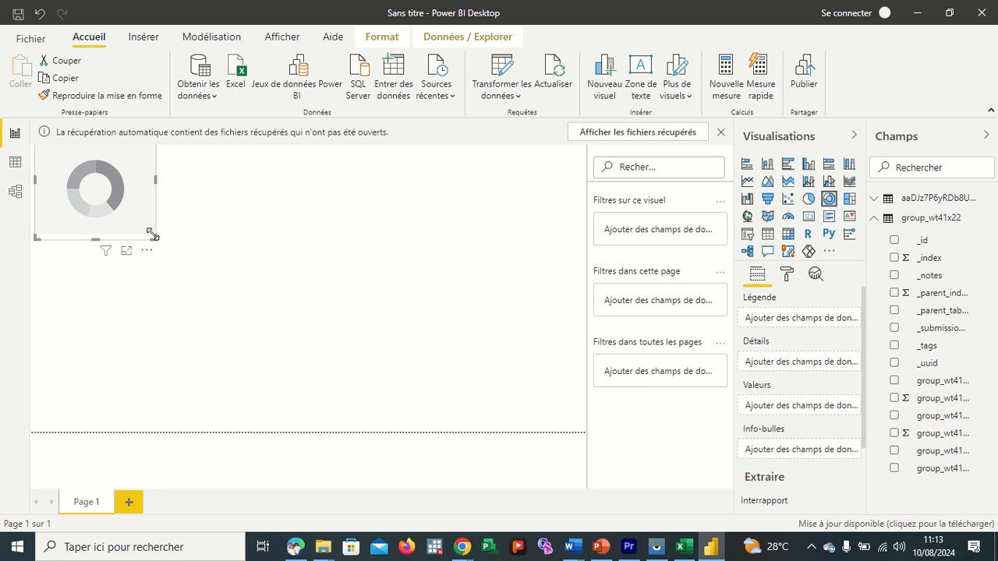
{"action": "left_click_drag", "start_coordinate": [153, 239], "coordinate": [270, 301]}
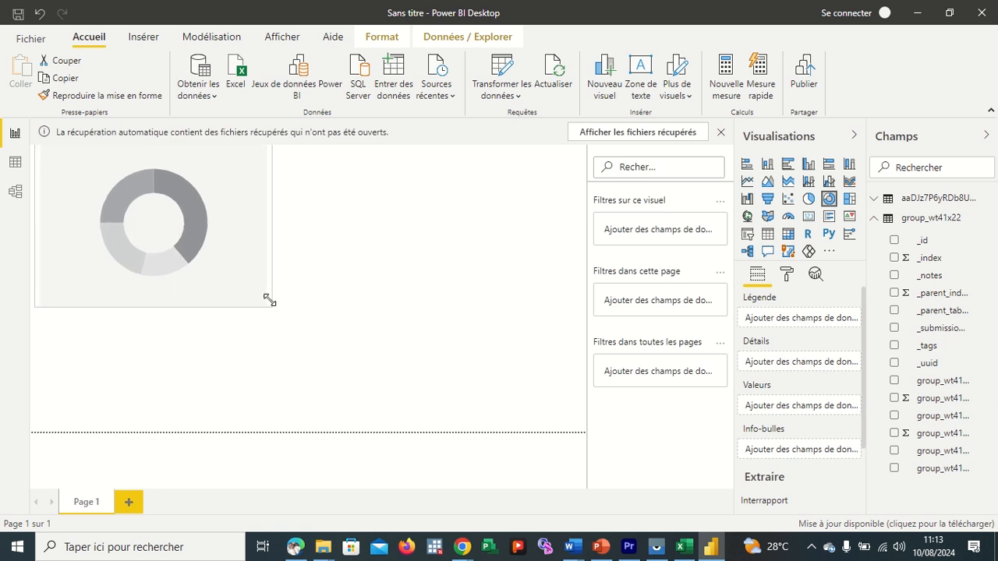
{"action": "left_click", "coordinate": [476, 271]}
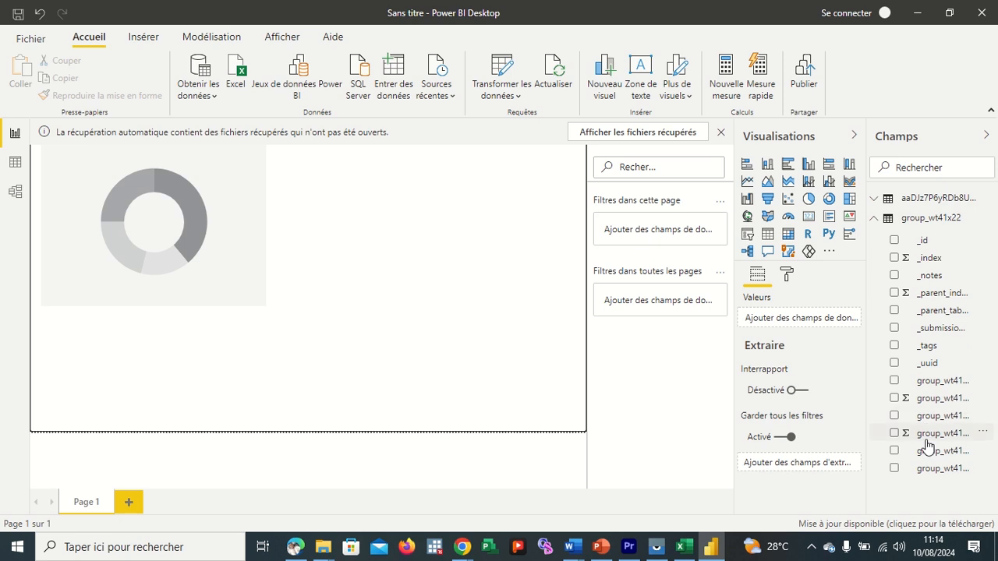
{"action": "left_click_drag", "start_coordinate": [938, 476], "coordinate": [800, 322]}
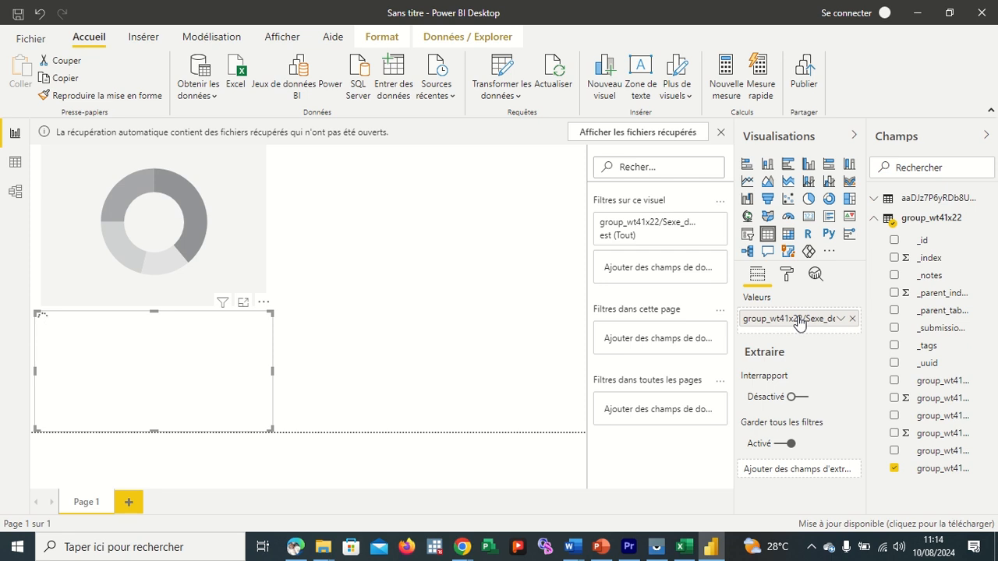
{"action": "left_click", "coordinate": [294, 304]}
{"action": "left_click", "coordinate": [253, 339]}
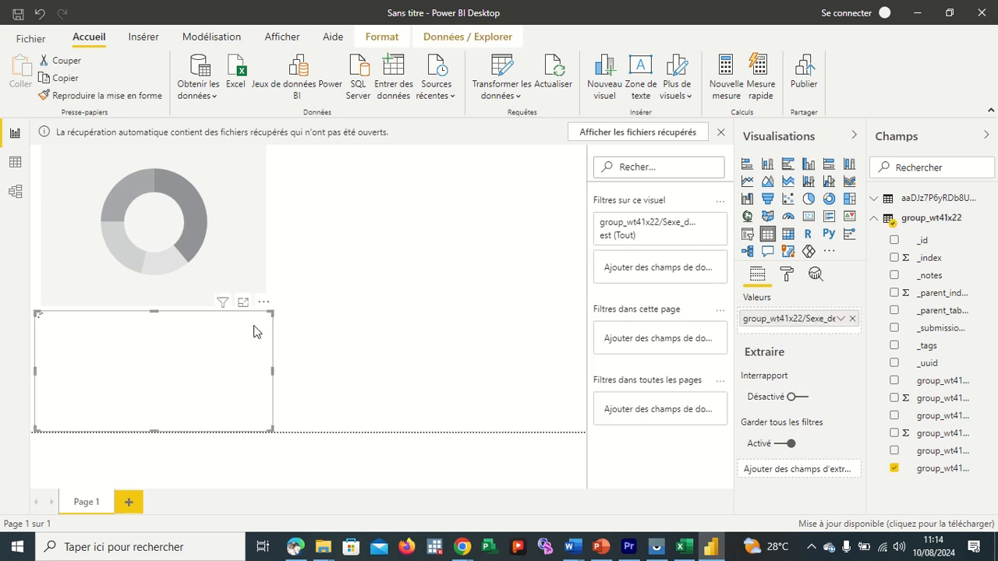
{"action": "left_click", "coordinate": [264, 304]}
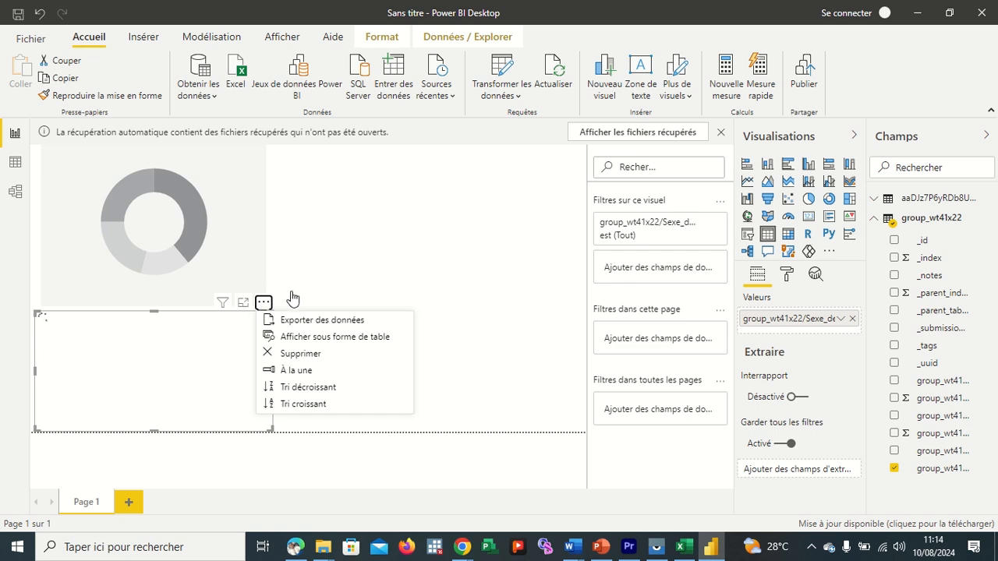
{"action": "left_click", "coordinate": [316, 354]}
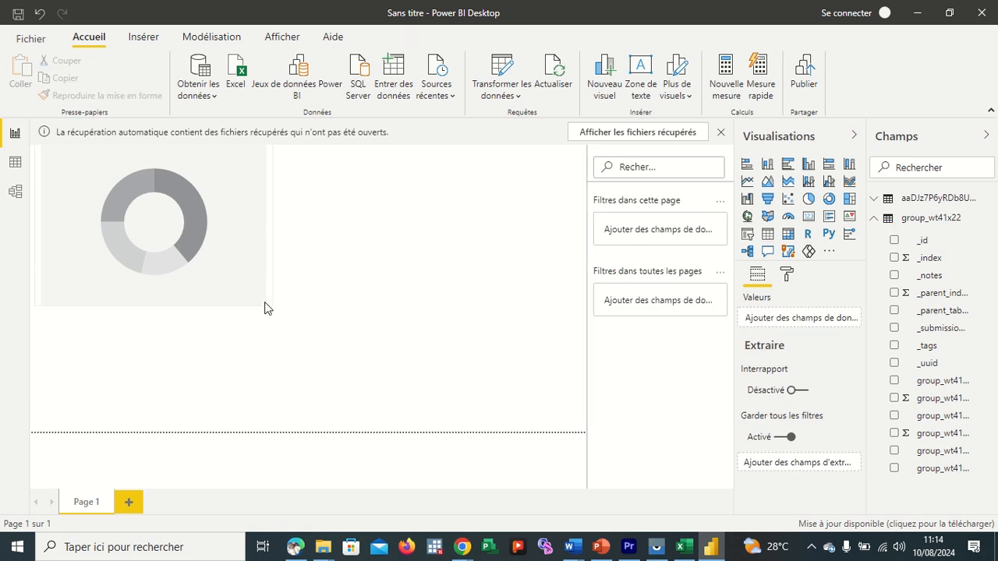
Assign the group_wt41x22/Sexe field to the donut chart as both legend and values, and enlarge the chart to fill most of the page
{"action": "left_click", "coordinate": [248, 269]}
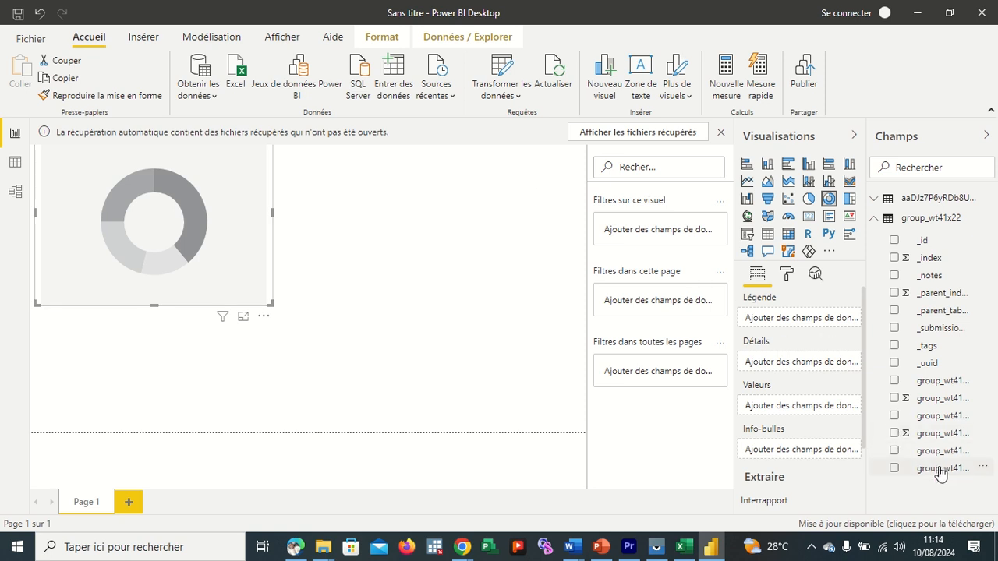
{"action": "left_click_drag", "start_coordinate": [942, 471], "coordinate": [820, 323]}
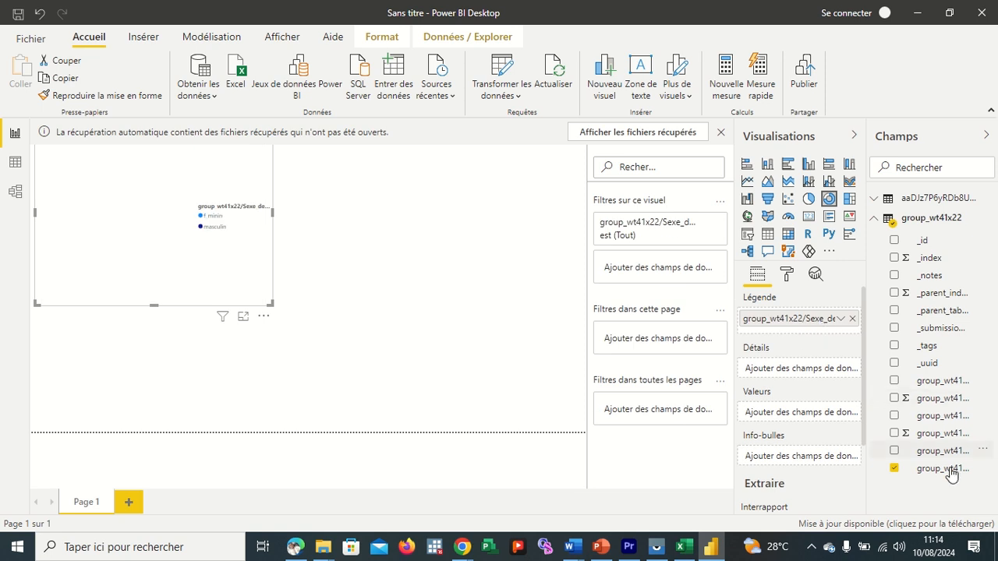
{"action": "left_click_drag", "start_coordinate": [943, 474], "coordinate": [795, 422]}
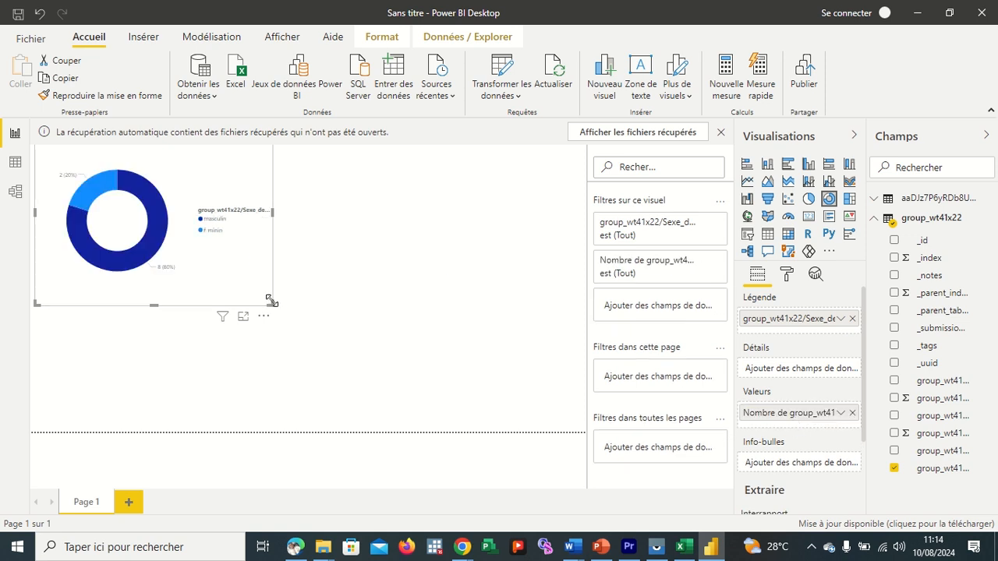
{"action": "left_click_drag", "start_coordinate": [271, 302], "coordinate": [430, 417]}
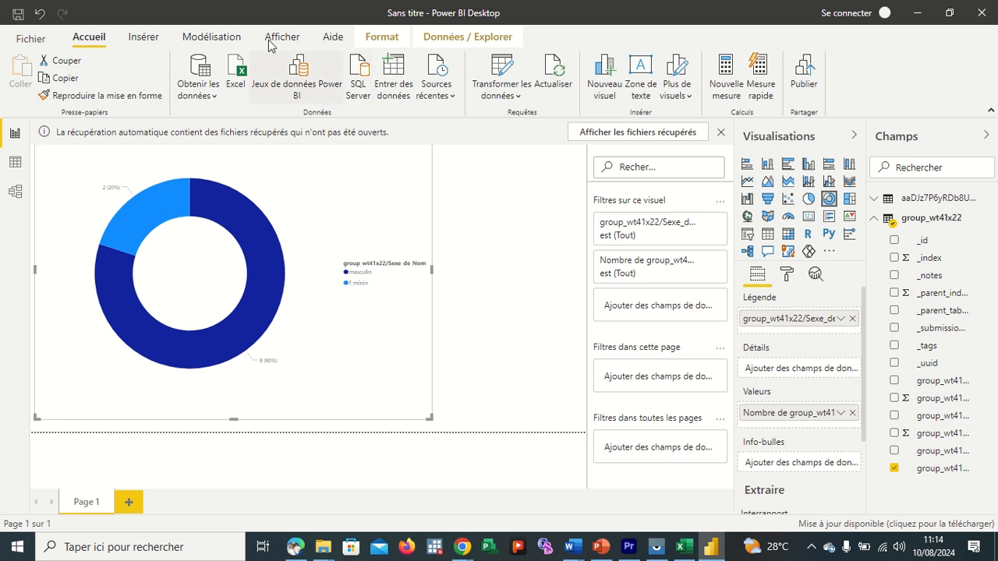
{"action": "left_click", "coordinate": [159, 42]}
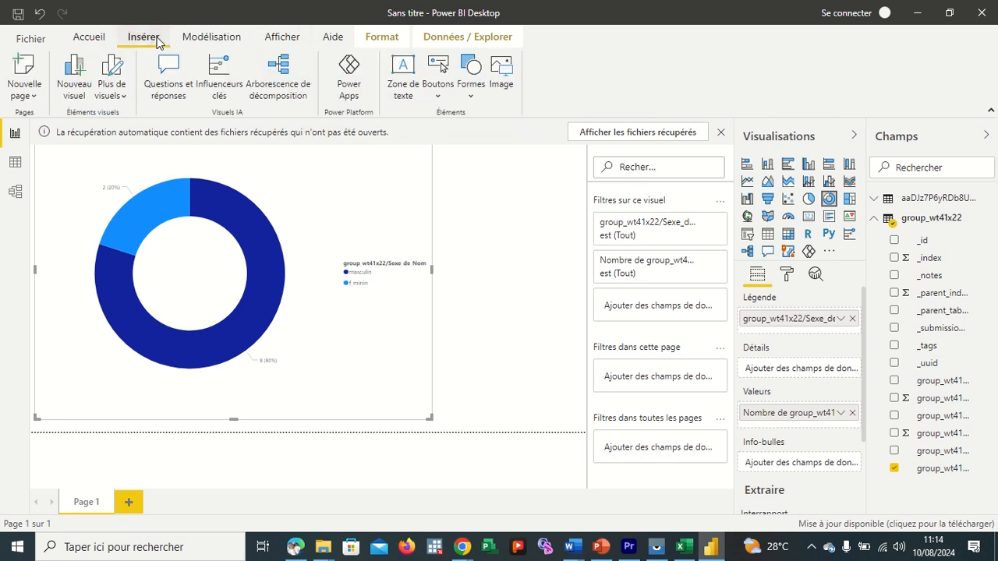
{"action": "left_click", "coordinate": [196, 39]}
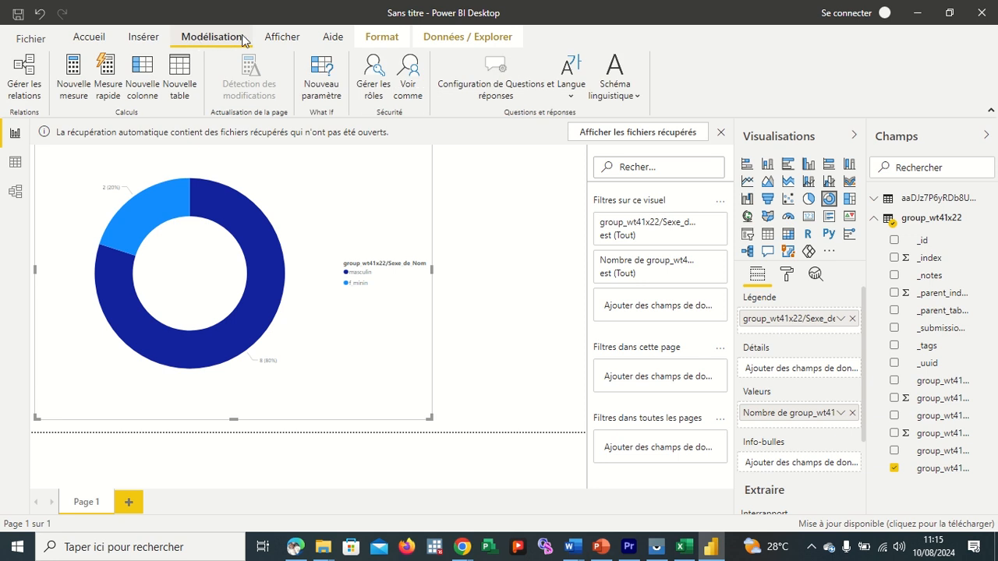
{"action": "left_click", "coordinate": [268, 41]}
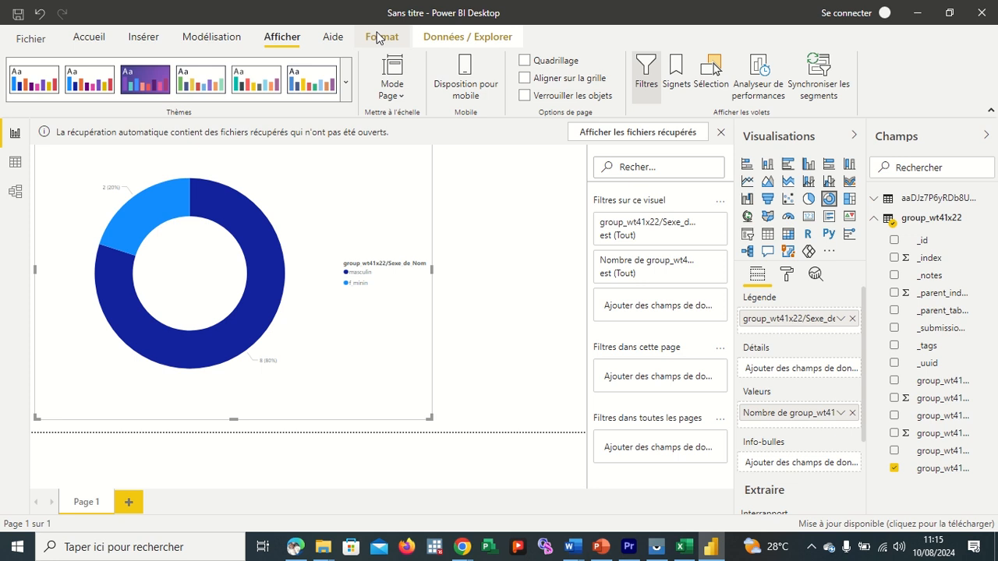
{"action": "left_click", "coordinate": [376, 37]}
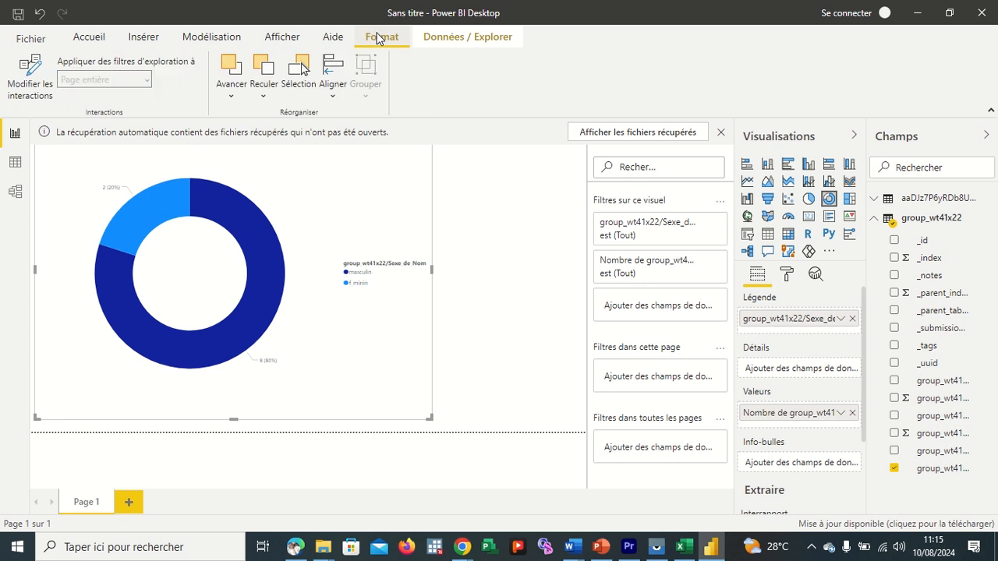
{"action": "left_click", "coordinate": [434, 29]}
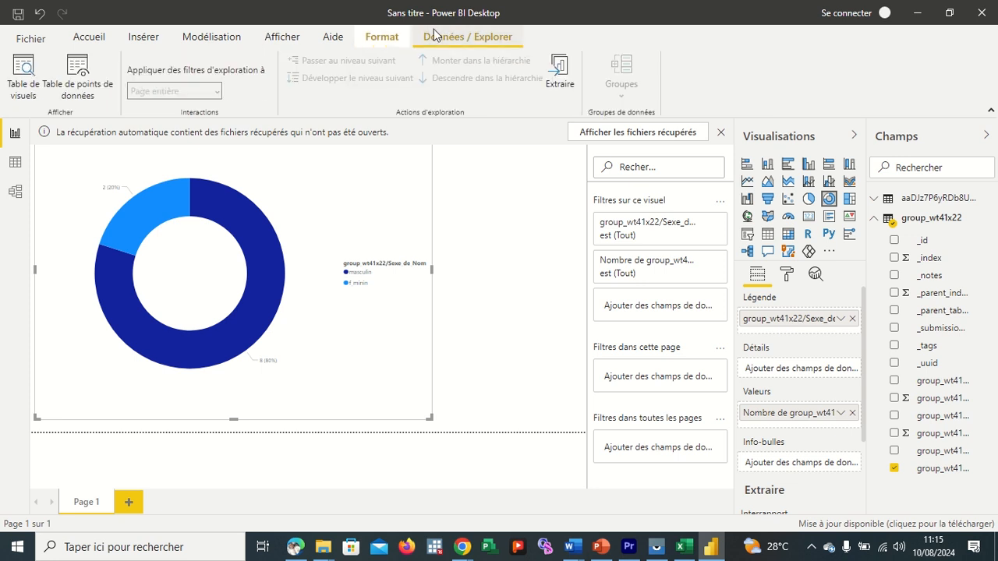
{"action": "left_click", "coordinate": [94, 37]}
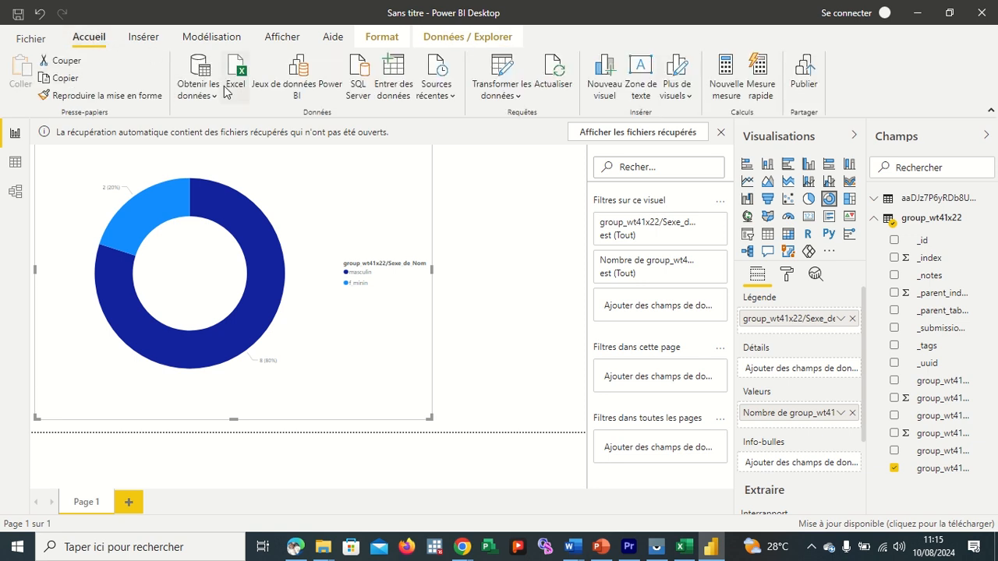